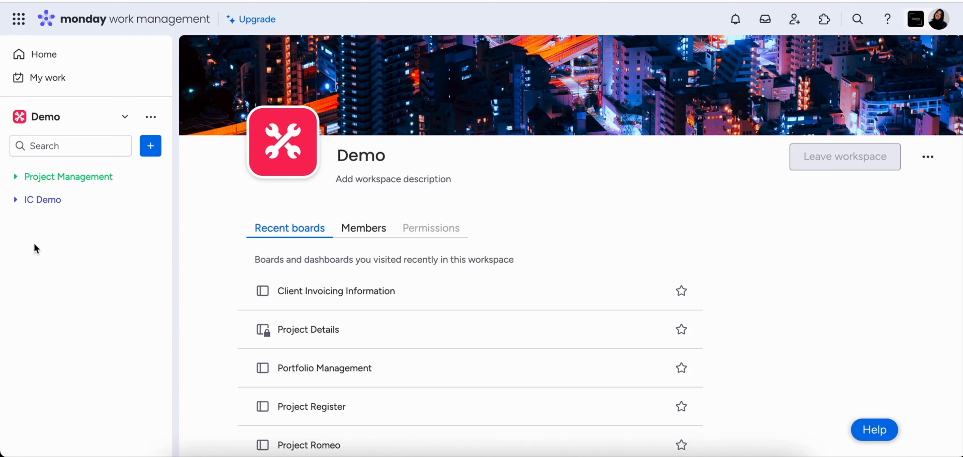
- Create a new board named "High Level Client Board" in the Demo workspace for managing Clients
left_click(152, 149)
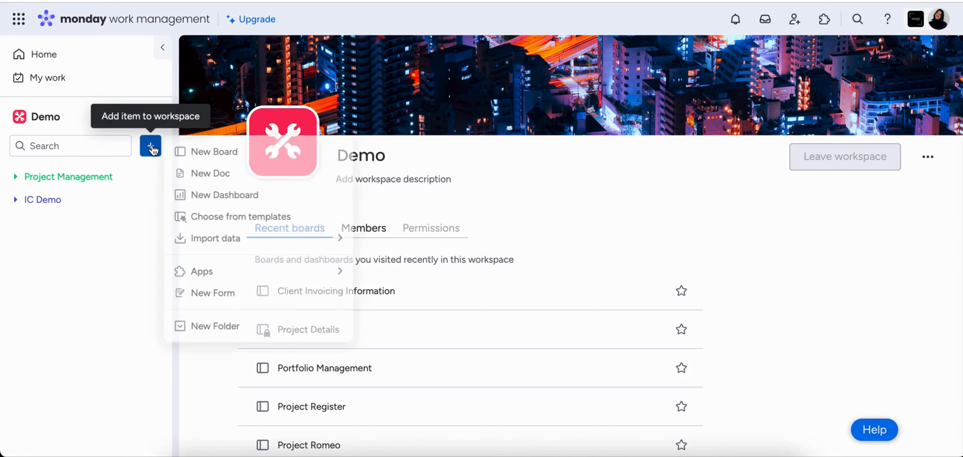
left_click(240, 155)
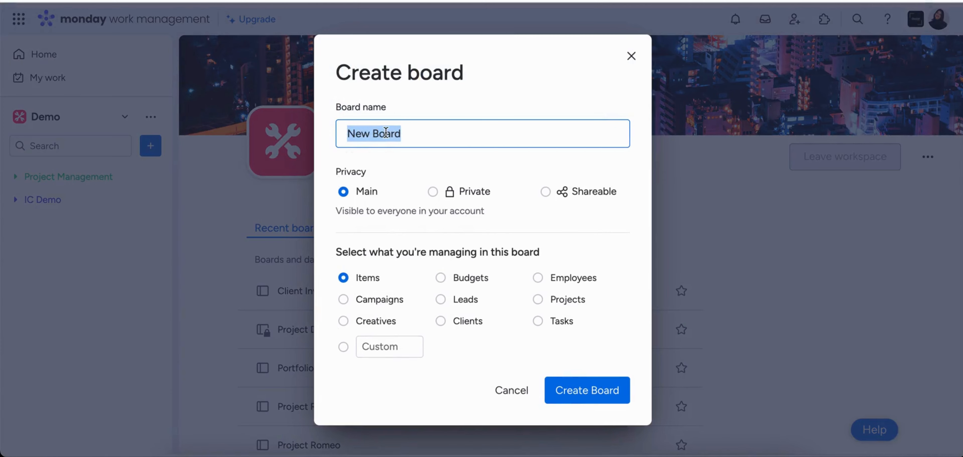
type("High Level Cl")
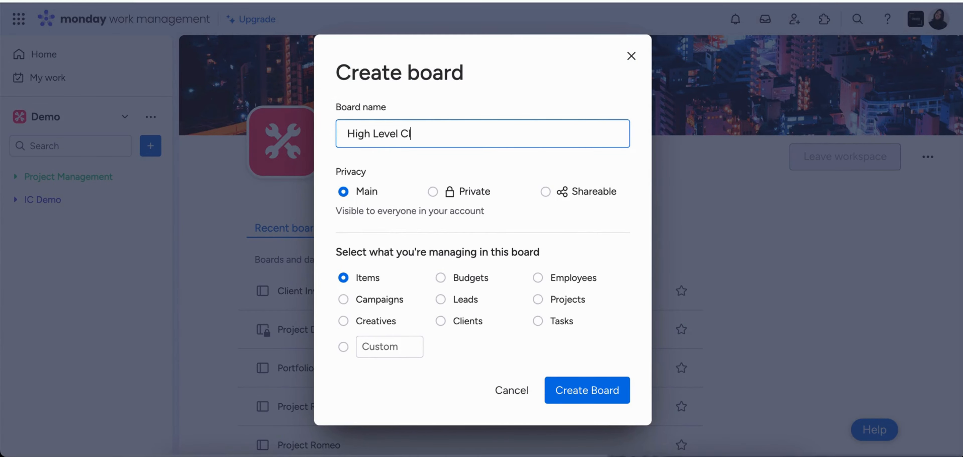
type("ient Board")
left_click(441, 321)
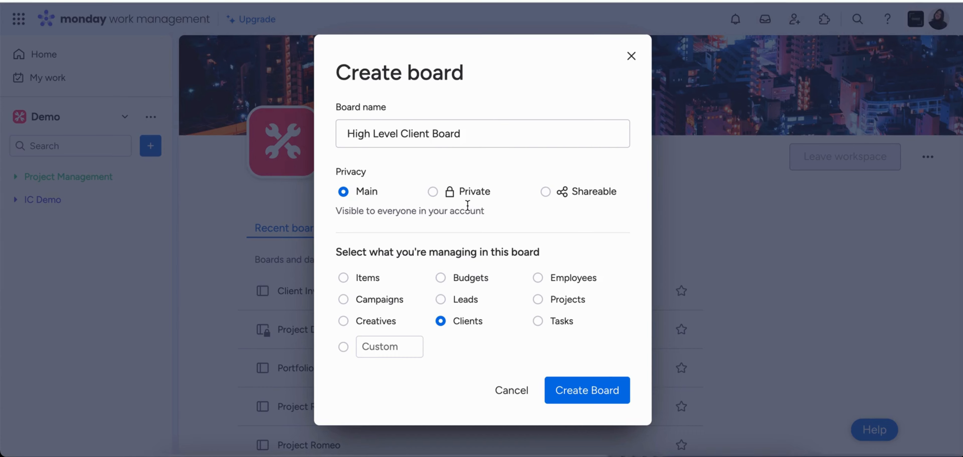
left_click(597, 397)
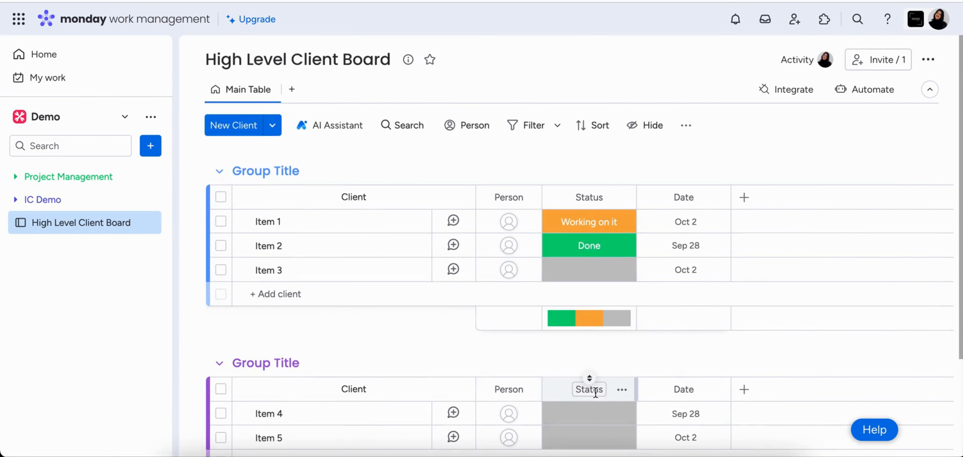
- Delete the Date and Status columns from the High Level Client Board
left_click(716, 197)
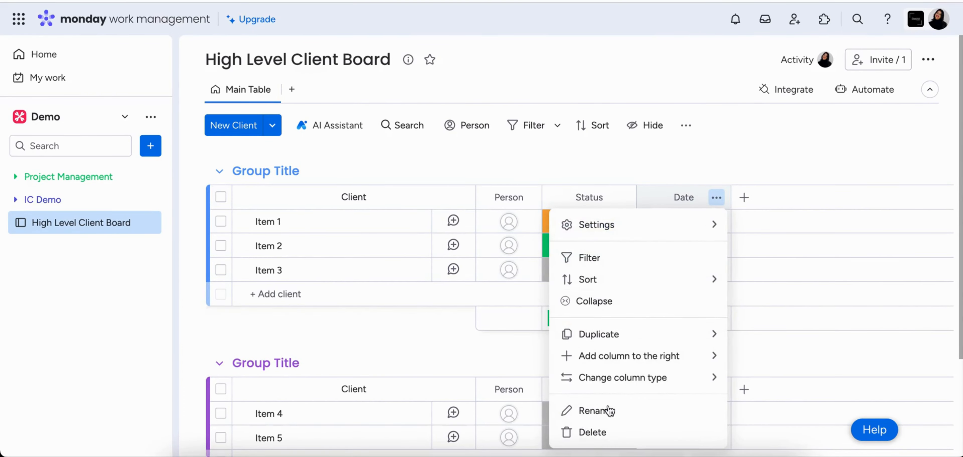
left_click(592, 432)
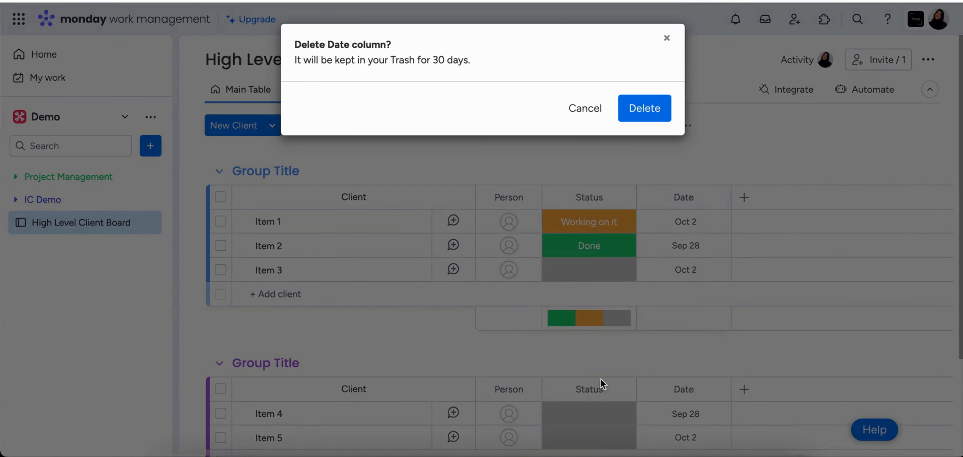
left_click(643, 108)
left_click(622, 197)
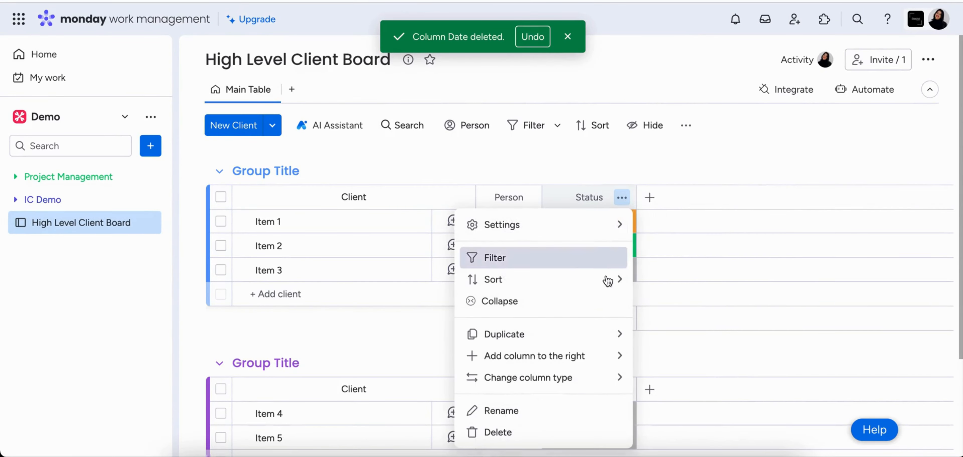
left_click(564, 436)
left_click(636, 109)
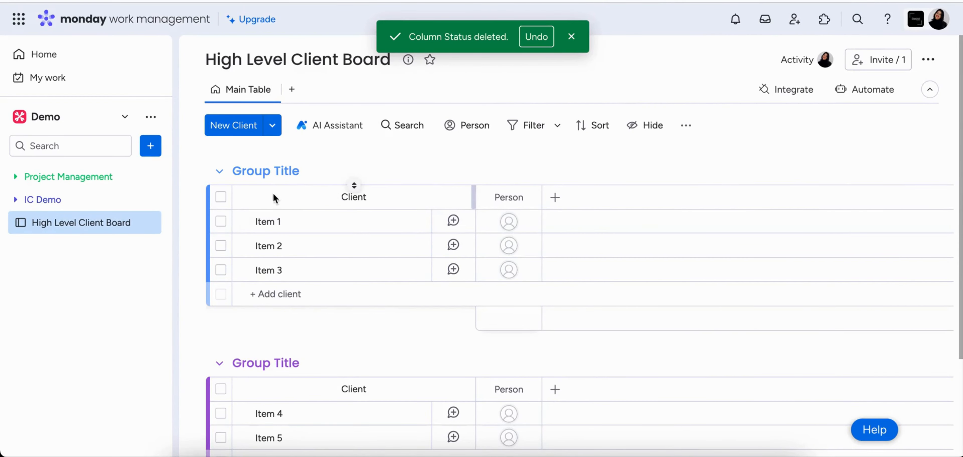
- Rename the first group of the High Level Client Board as "Planned Project Work"
scroll(246, 300, "down", 4)
scroll(246, 299, "up", 4)
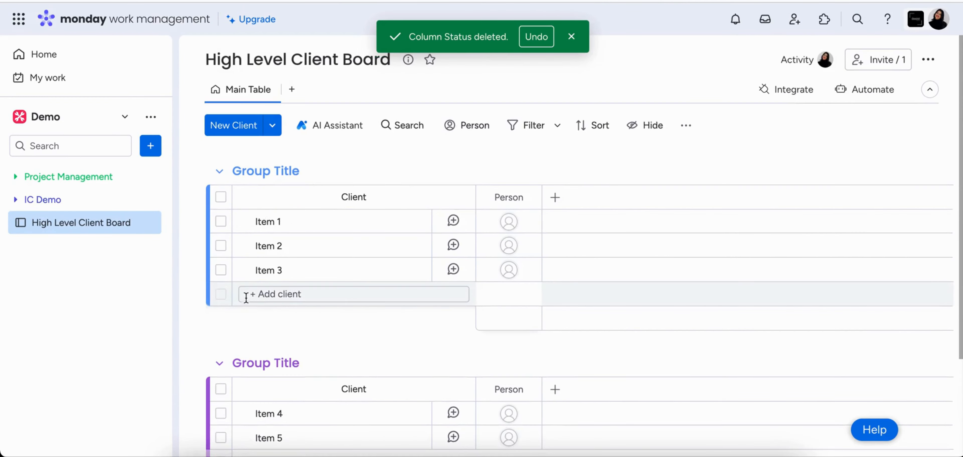
left_click(270, 166)
left_click_drag(247, 171, 352, 170)
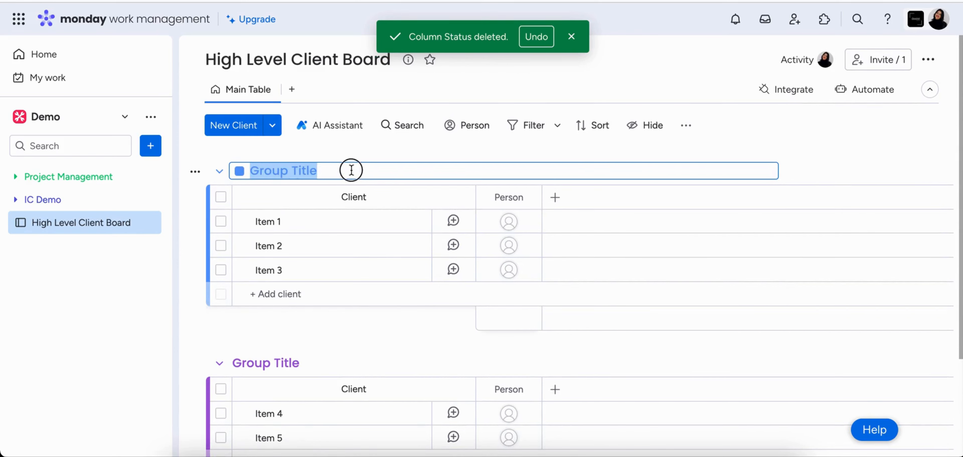
type("Planned")
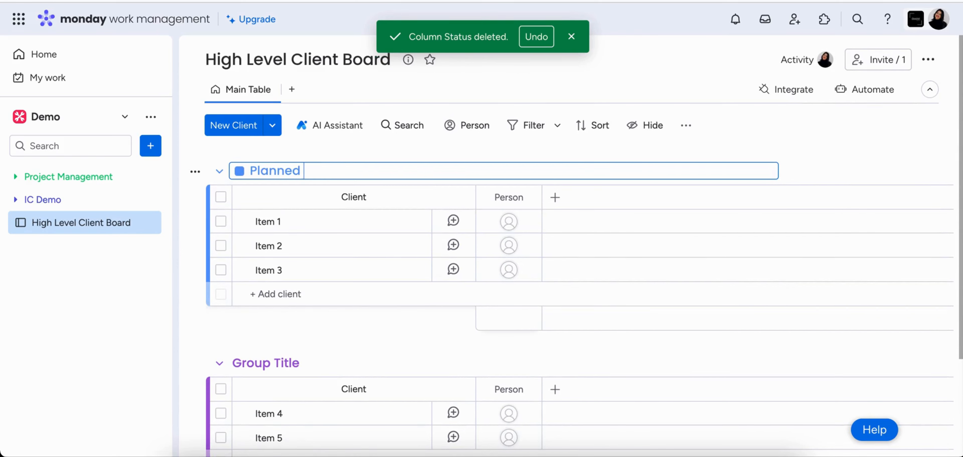
type(" Project Work")
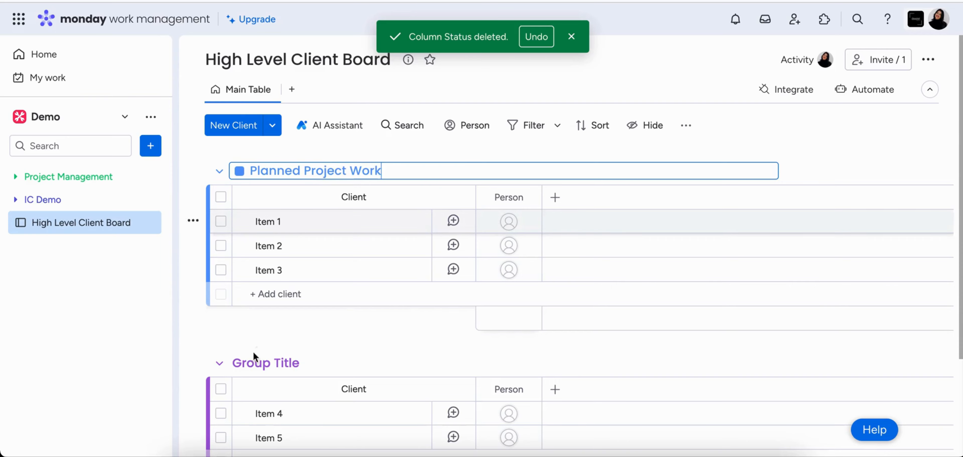
- Change the second group's color to dark green and rename it as "Active Project Work"
left_click(258, 363)
left_click(239, 362)
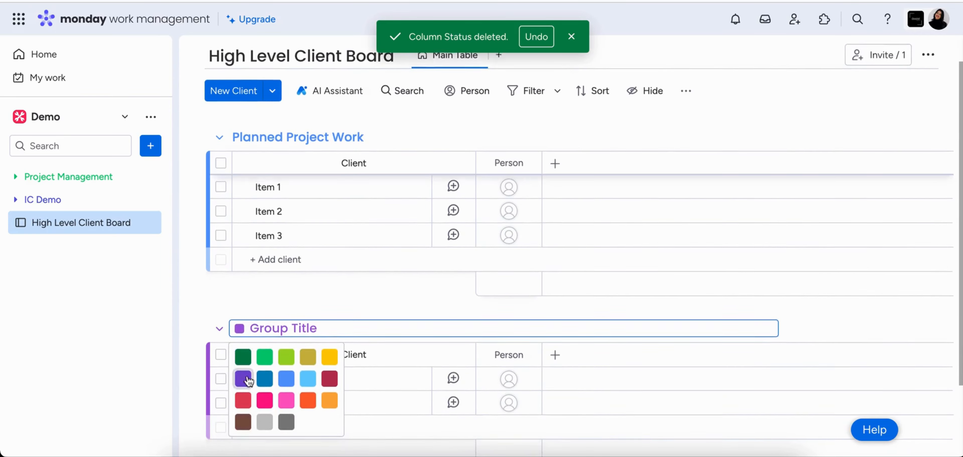
left_click(243, 356)
left_click(253, 327)
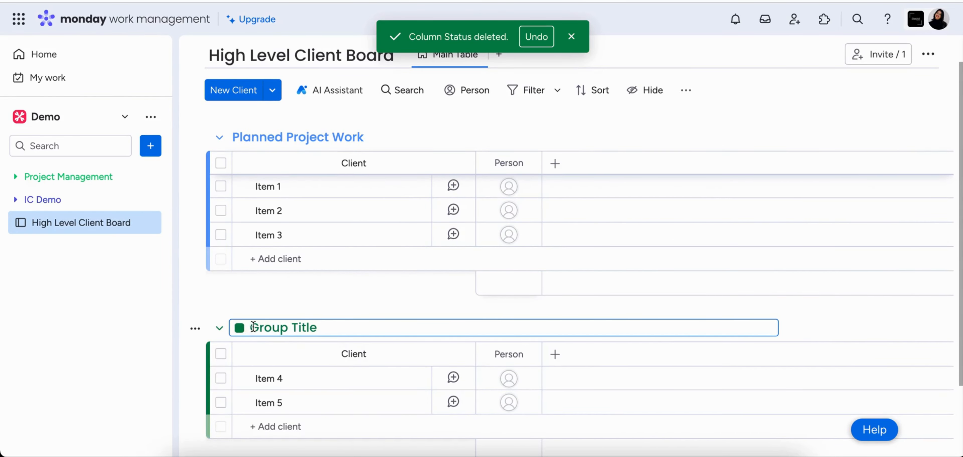
left_click_drag(253, 327, 355, 325)
type("Active P")
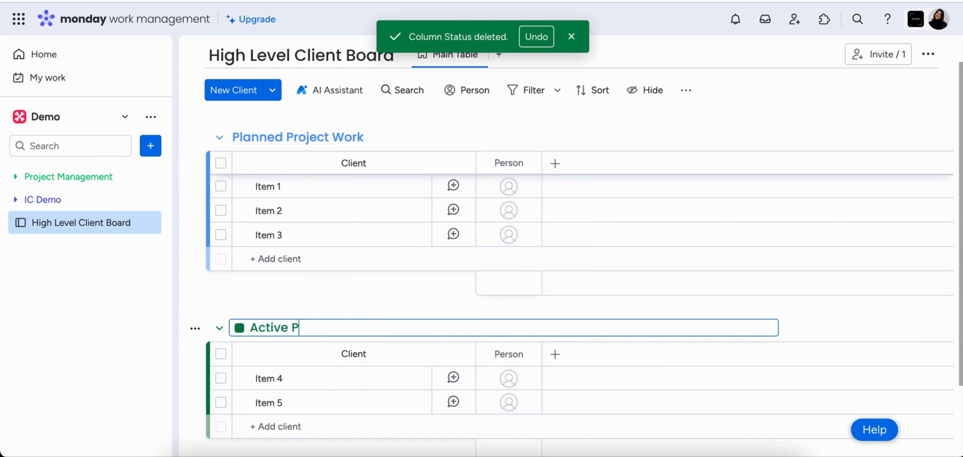
type("roject Work")
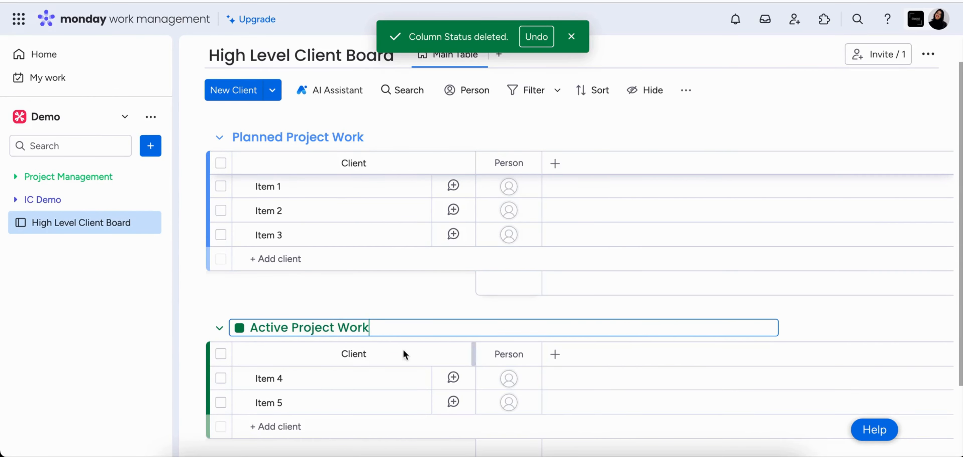
key("Return")
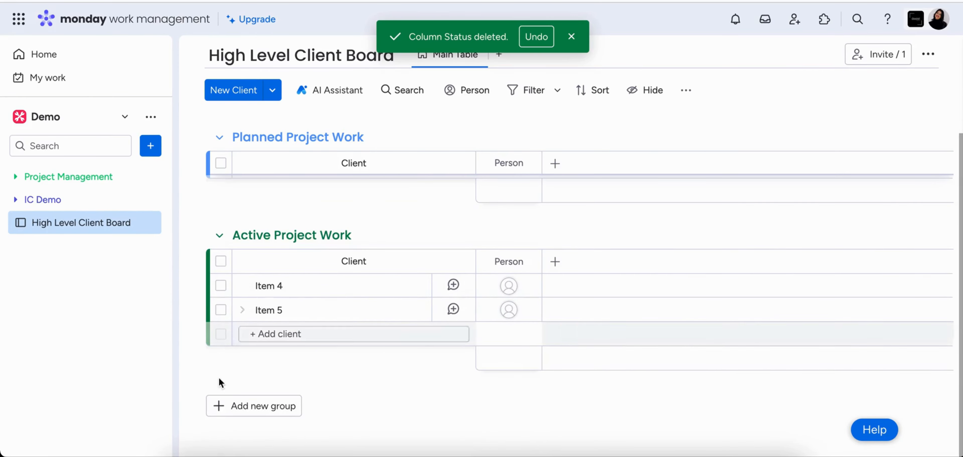
- Add a third group named "Completed Project Work" below Active Project Work and dismiss the column deletion notification
left_click(234, 411)
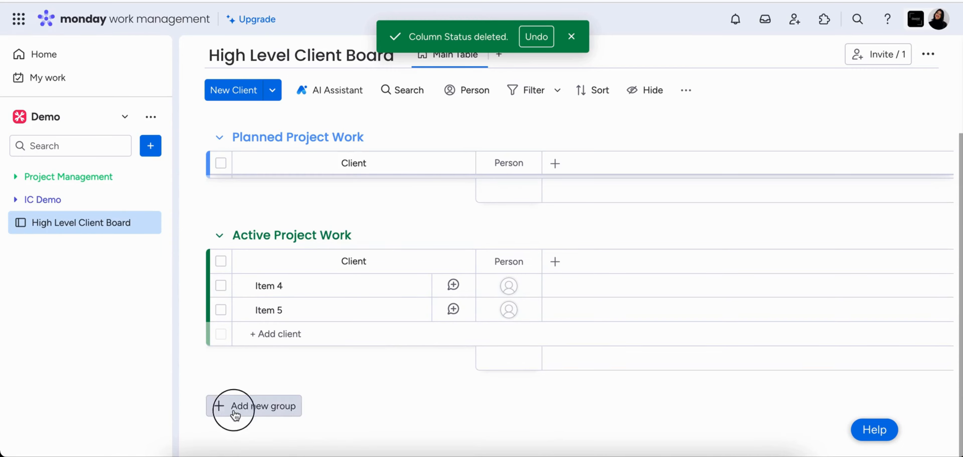
left_click(258, 283)
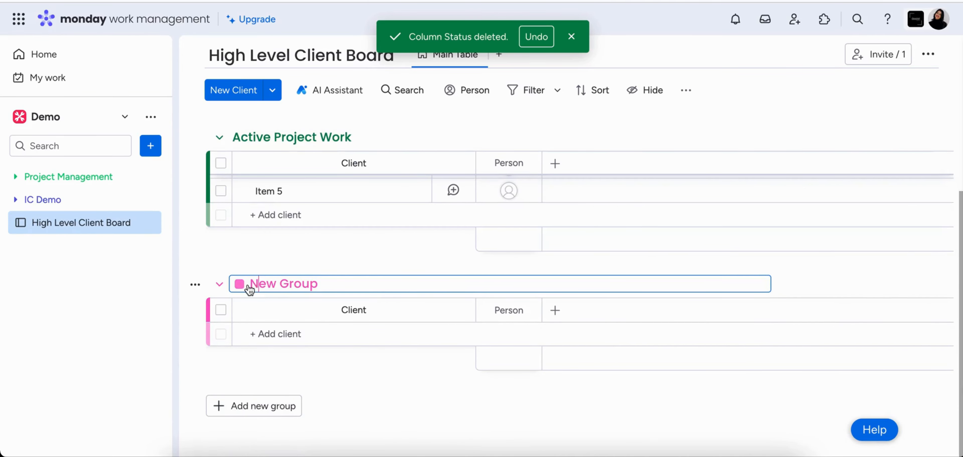
left_click_drag(254, 283, 387, 284)
type("Complet")
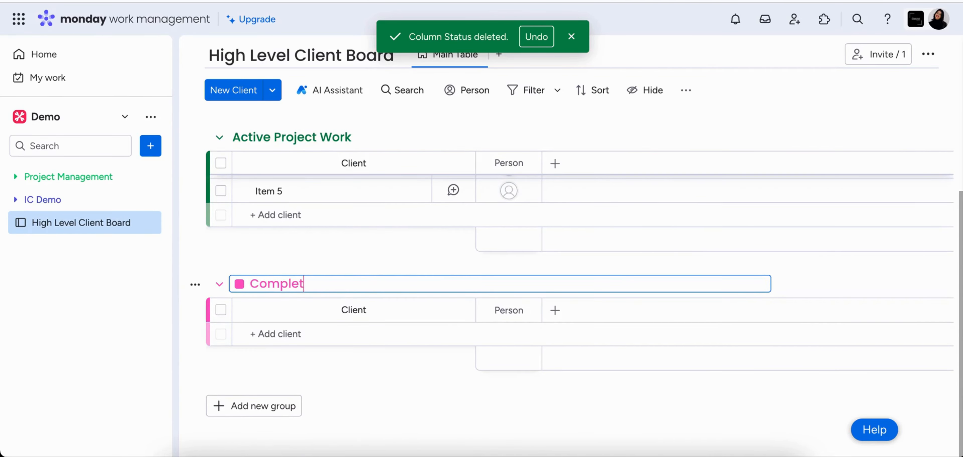
type("ed Project")
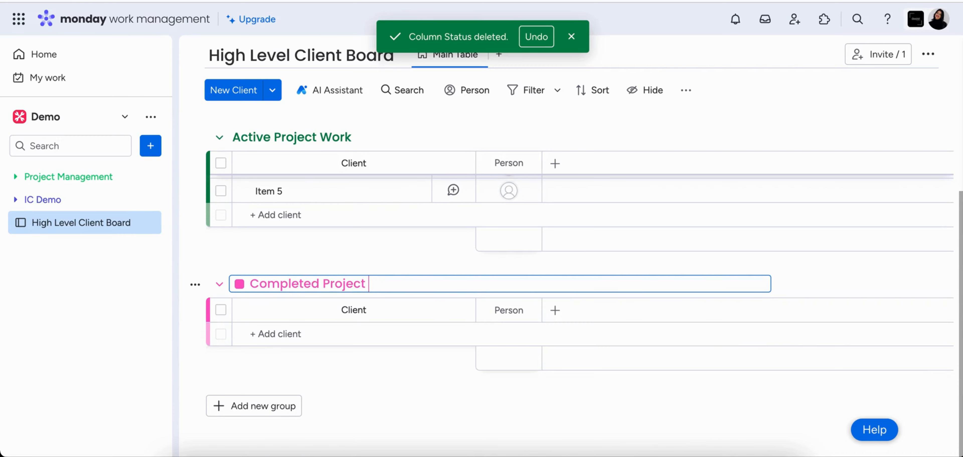
type(" Work")
left_click(435, 398)
scroll(434, 397, "up", 5)
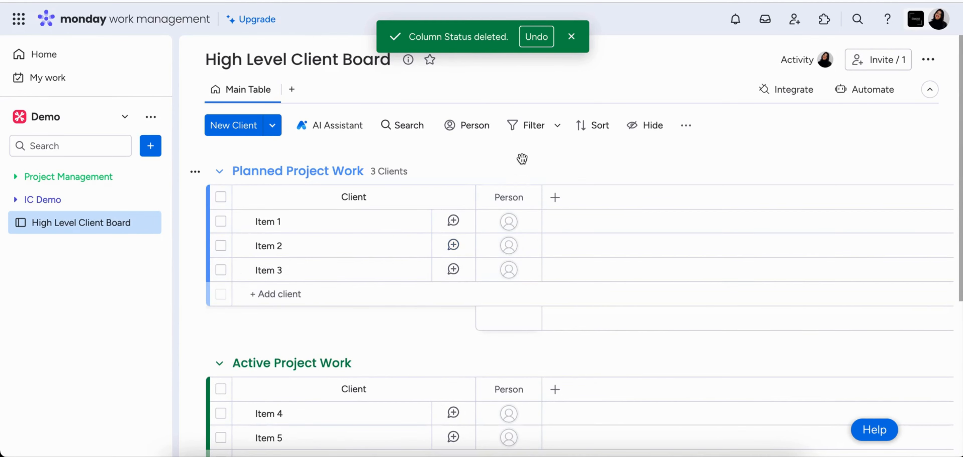
left_click(571, 37)
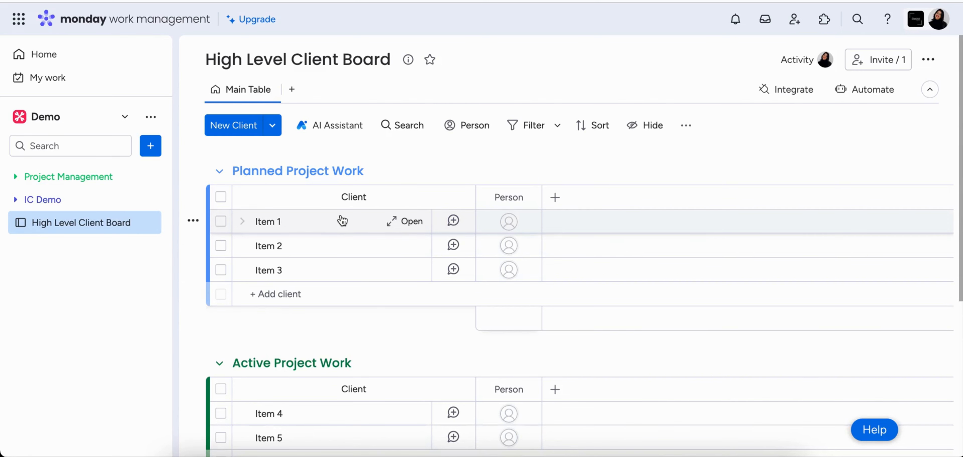
left_click(282, 220)
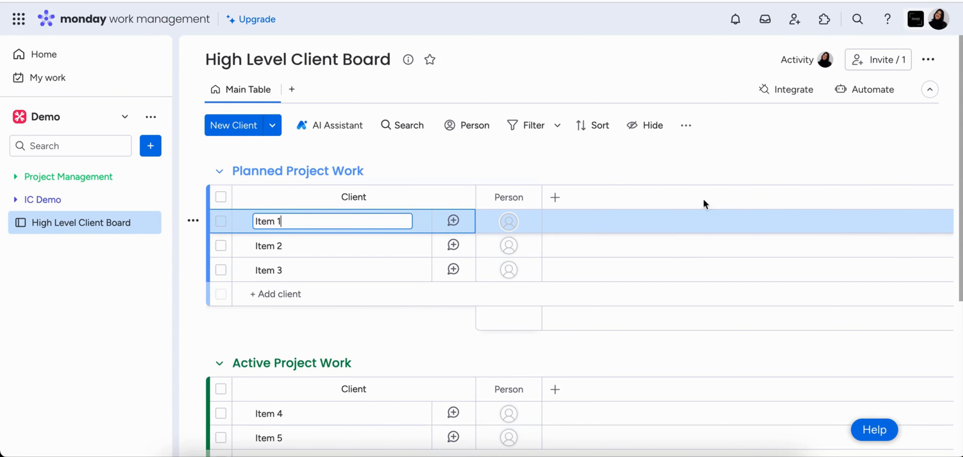
left_click(551, 166)
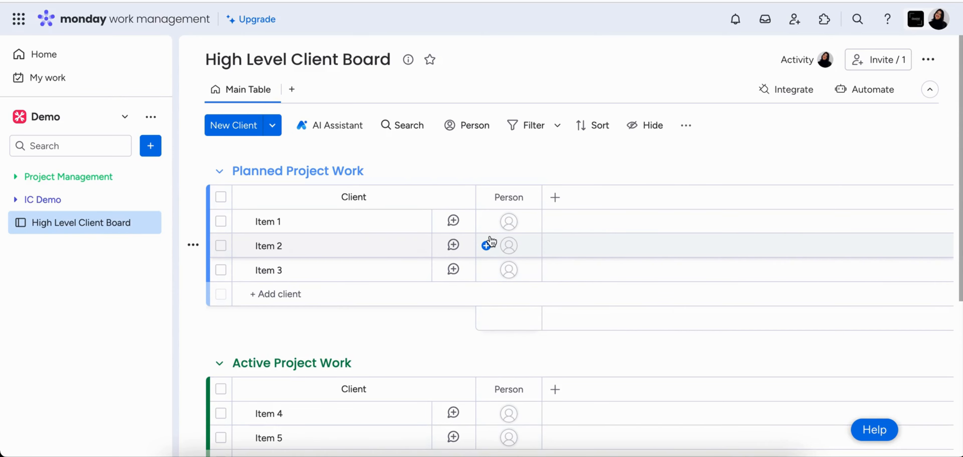
scroll(491, 240, "down", 5)
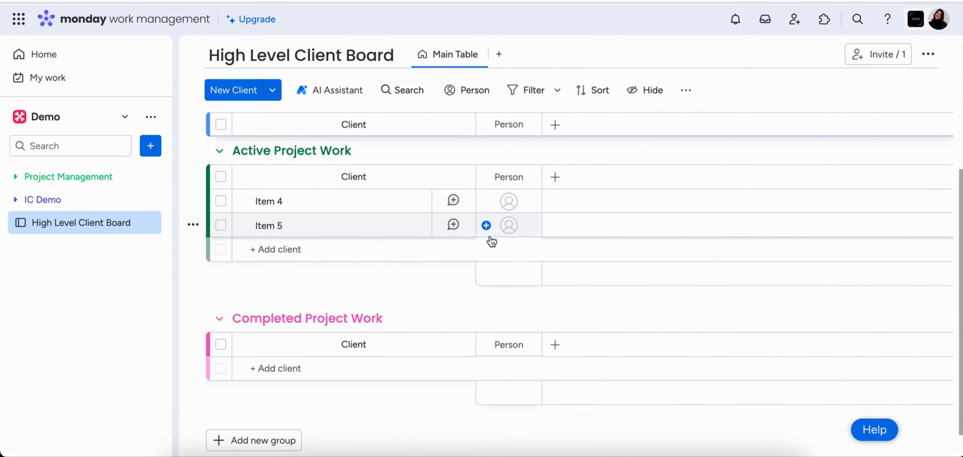
scroll(490, 235, "up", 5)
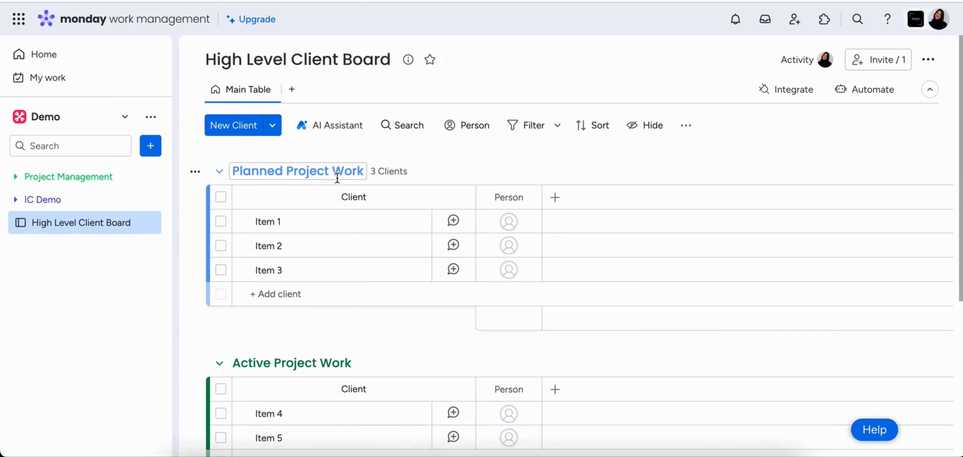
- Create a second board named "Low Level Client Board" in the Demo workspace for managing Projects
left_click(158, 149)
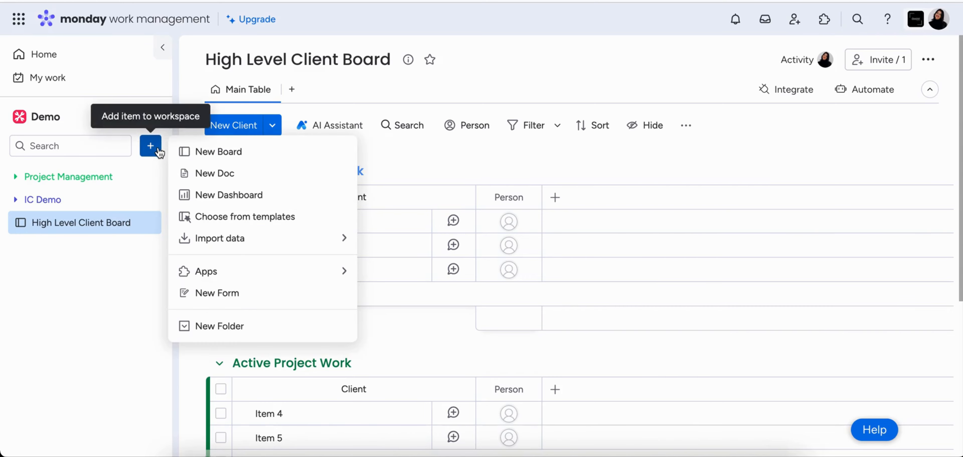
left_click(217, 158)
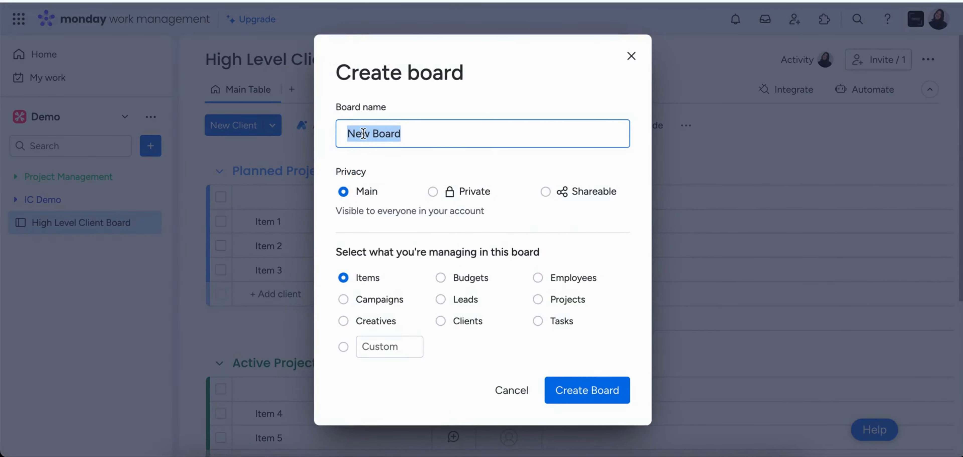
type("Low Leve")
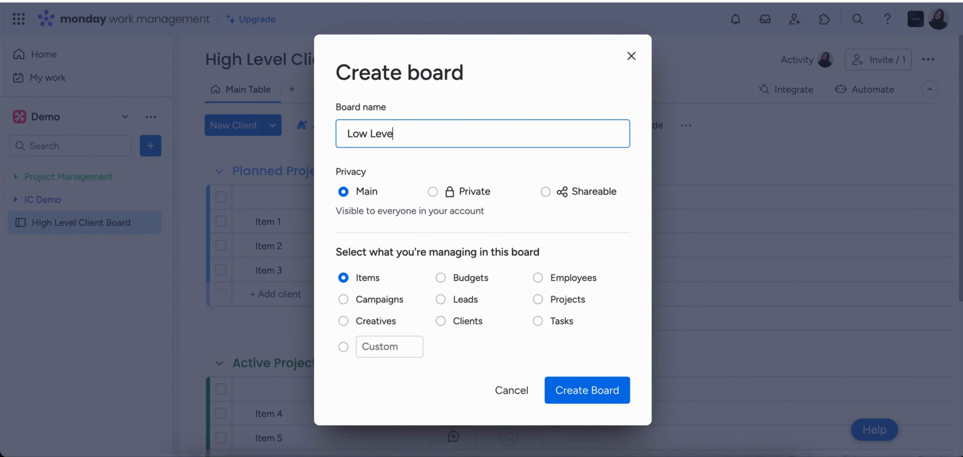
type("l Client B")
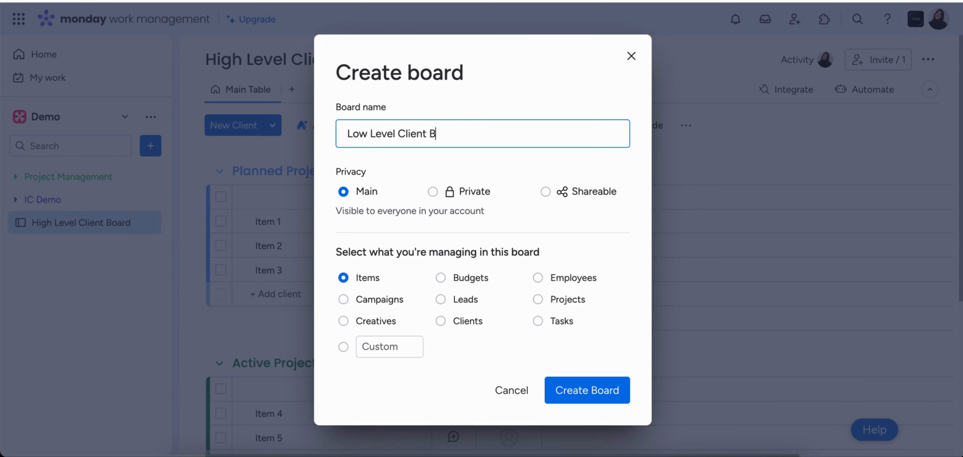
type("oard")
left_click(567, 305)
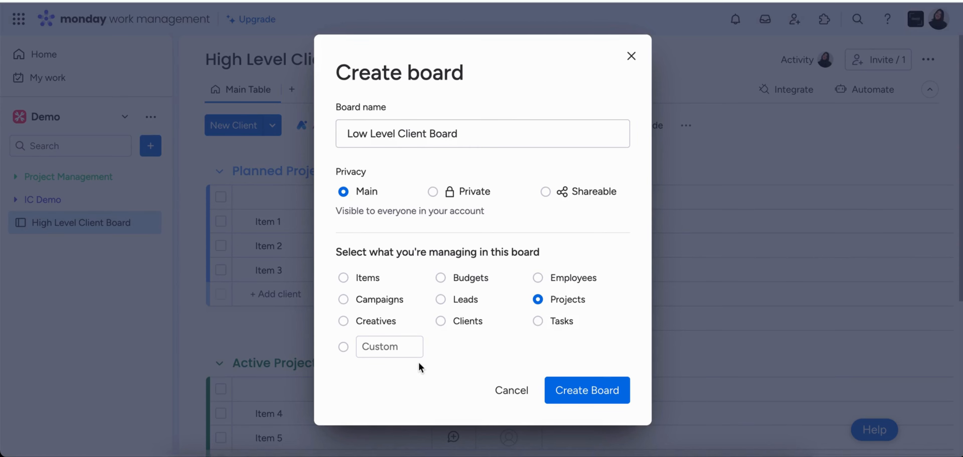
left_click(586, 391)
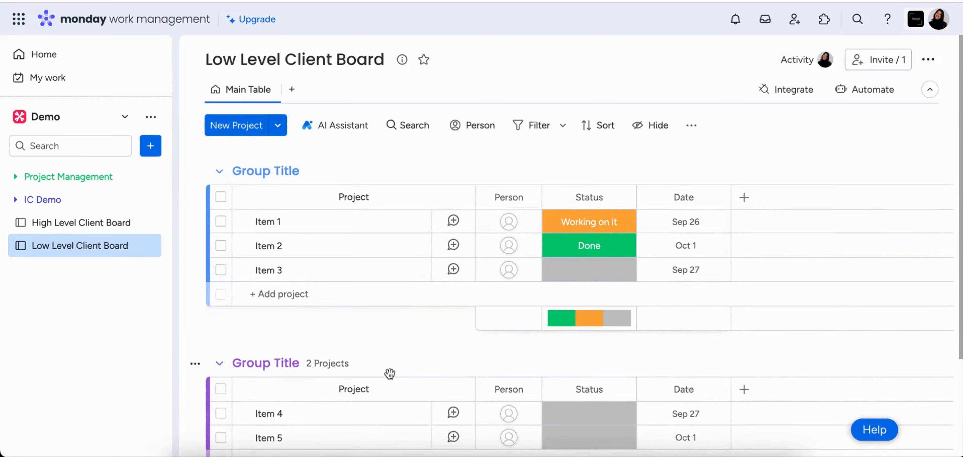
- Rename the first group of the Low Level Client Board as "Active Project"
scroll(389, 372, "down", 3)
scroll(389, 372, "up", 3)
left_click(257, 169)
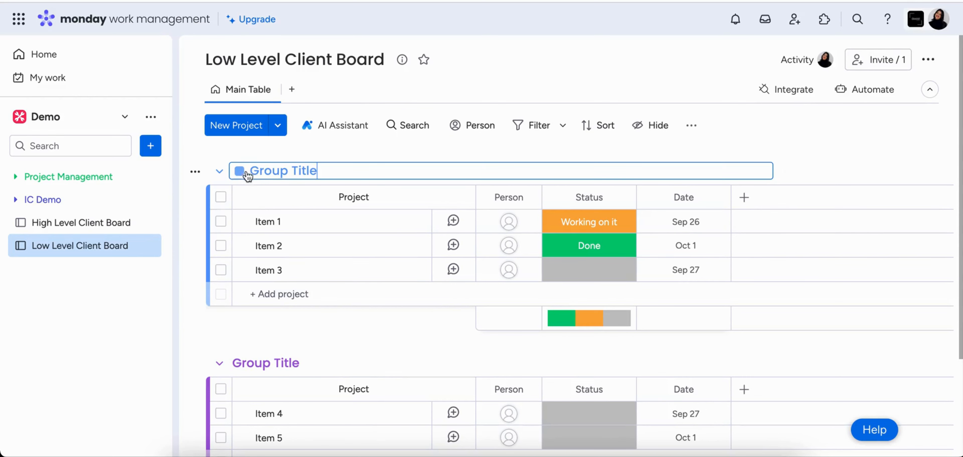
type("Active")
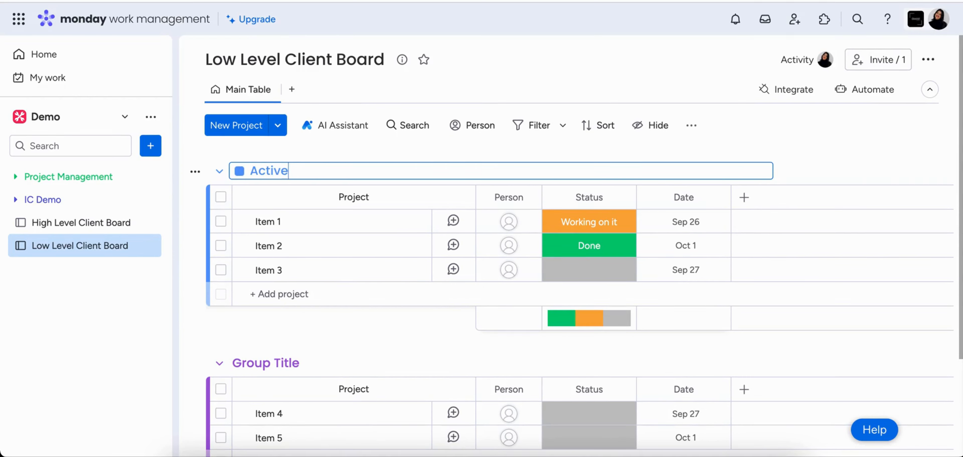
type(" Project")
left_click(383, 329)
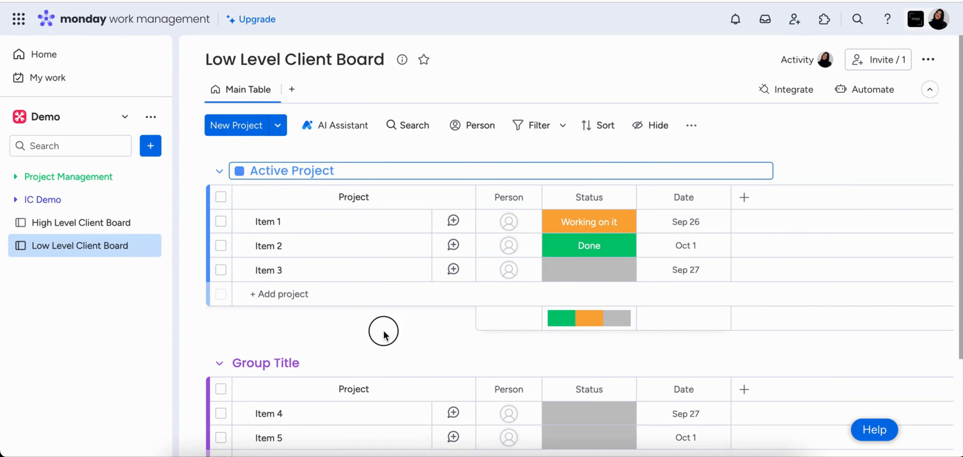
- Change the second group's color to green and rename it as "Completed Projects"
left_click(237, 366)
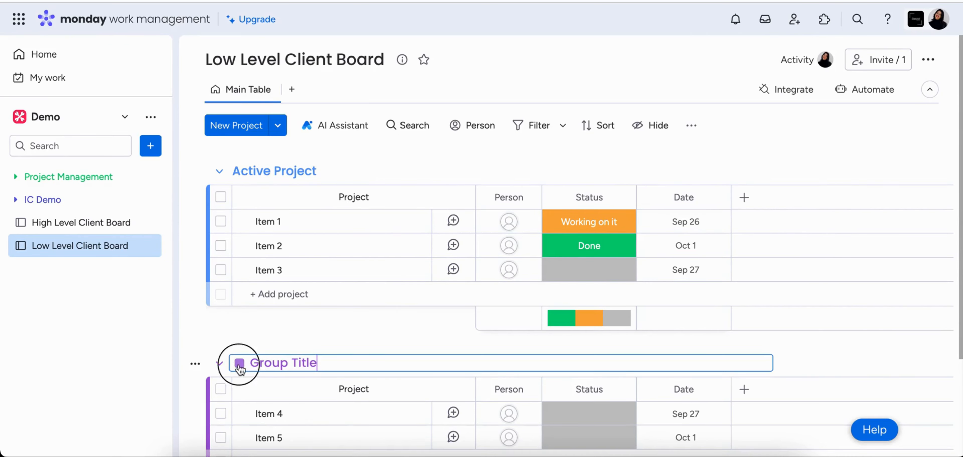
left_click(239, 362)
left_click(261, 348)
left_click(263, 326)
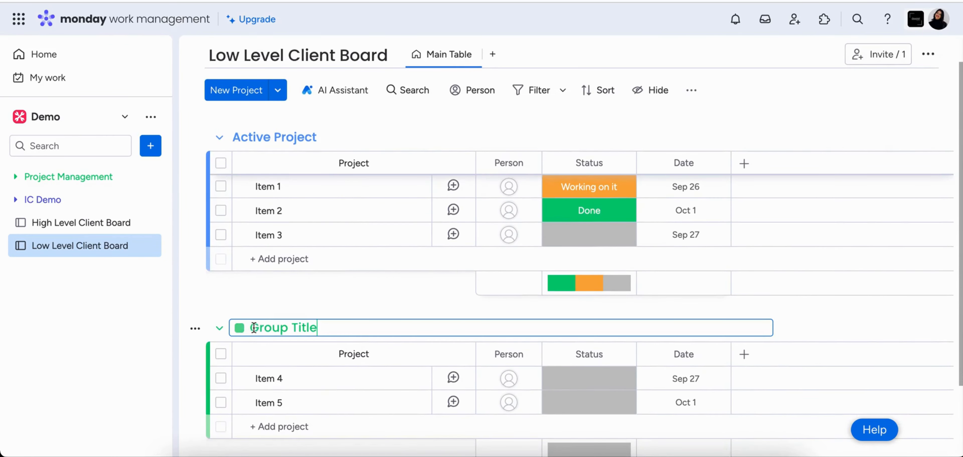
left_click_drag(257, 328, 345, 328)
left_click_drag(251, 327, 351, 313)
type("Comp")
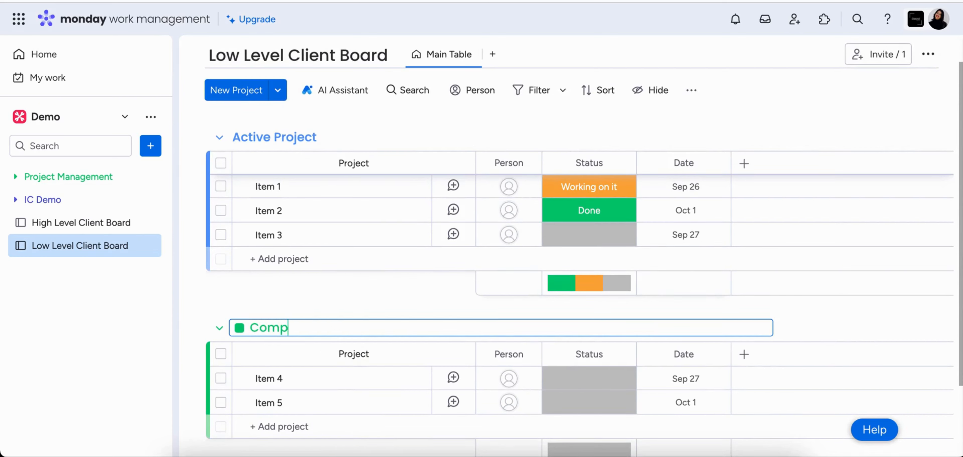
type("leted Projects")
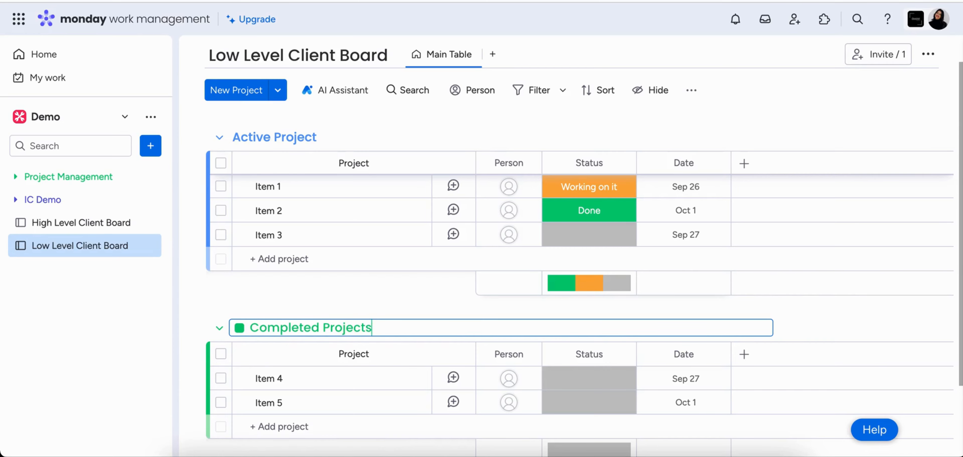
key("Return")
- Add a third group below Completed Projects, color it purple and name it "Projects on Hold"
left_click(258, 410)
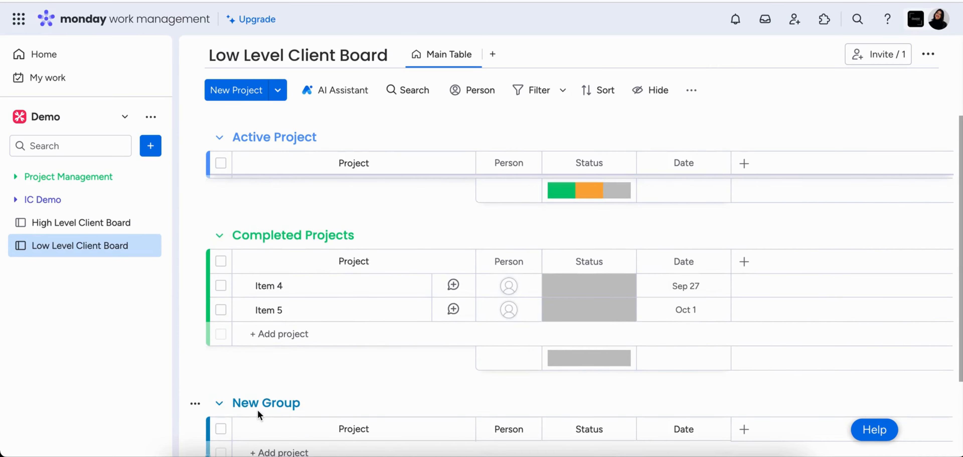
left_click(240, 402)
scroll(242, 404, "down", 3)
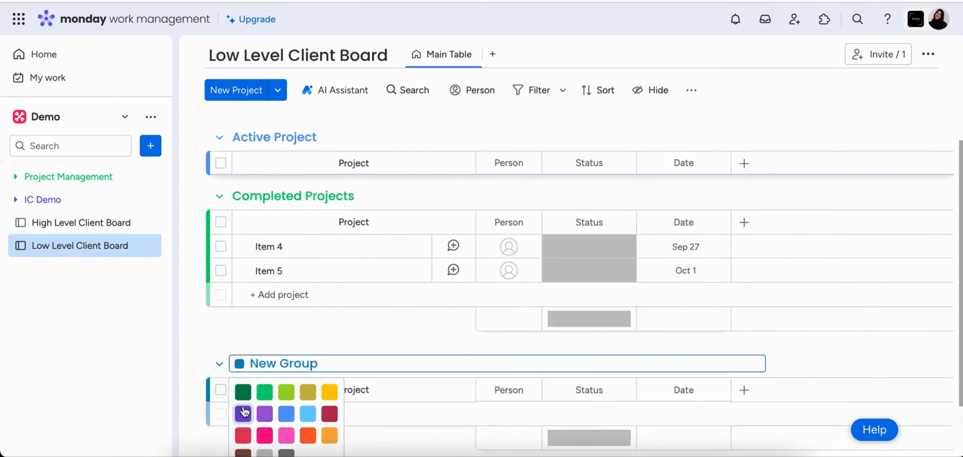
left_click(264, 338)
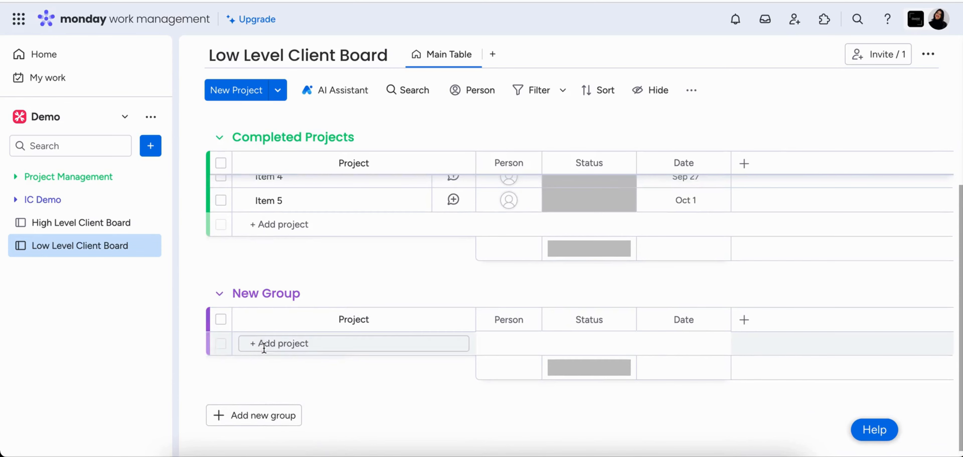
left_click(256, 294)
left_click_drag(256, 294, 344, 293)
type("Proj")
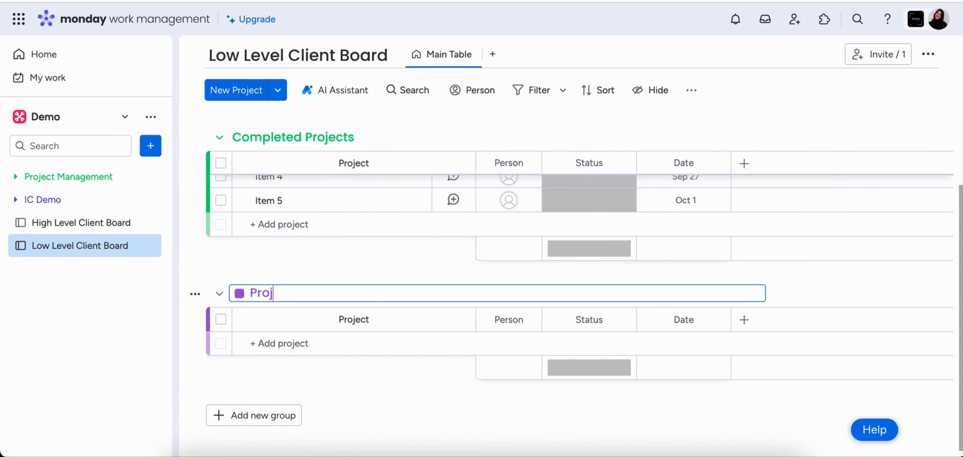
type("ects on Hold")
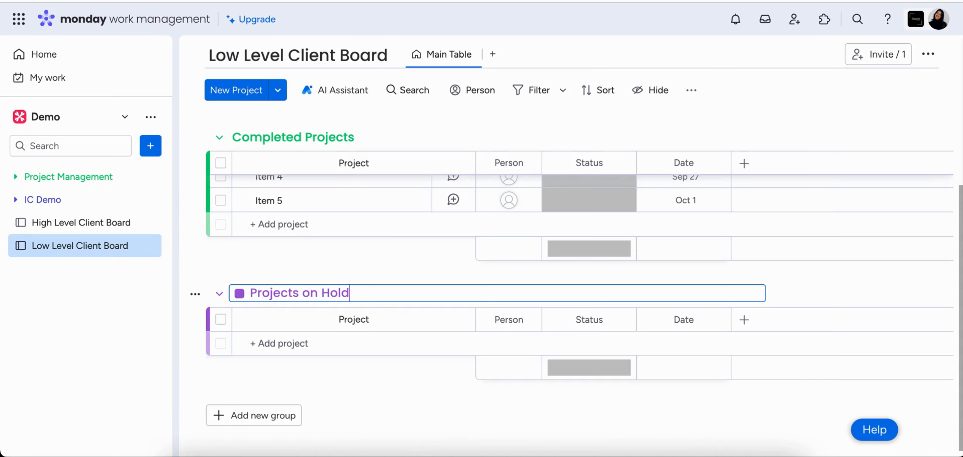
key("Return")
- Rename the Person column as "PM"
scroll(402, 271, "up", 6)
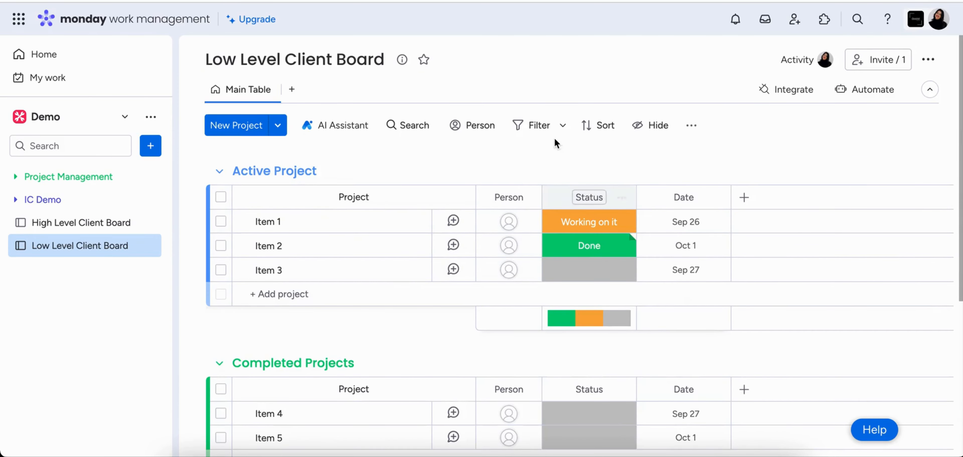
left_click(512, 199)
left_click_drag(513, 200, 482, 196)
type("PM")
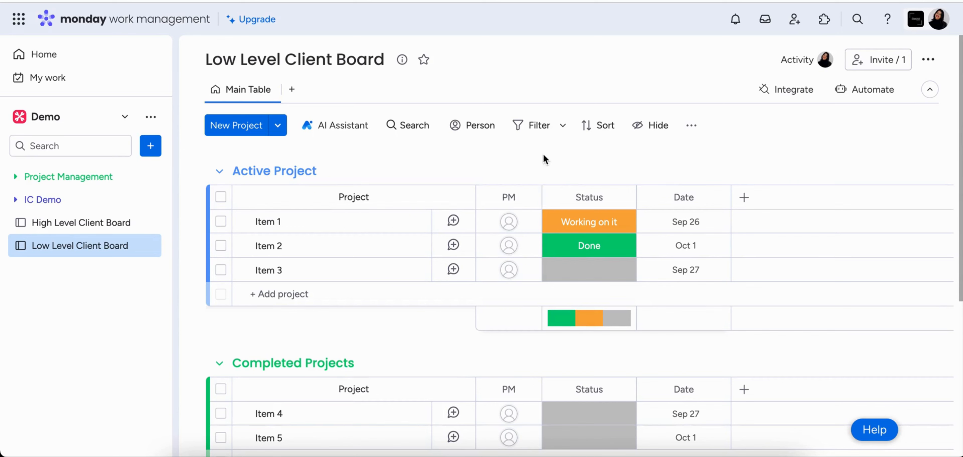
left_click(545, 159)
- Delete the Status and Date columns from the Low Level Client Board
left_click(622, 198)
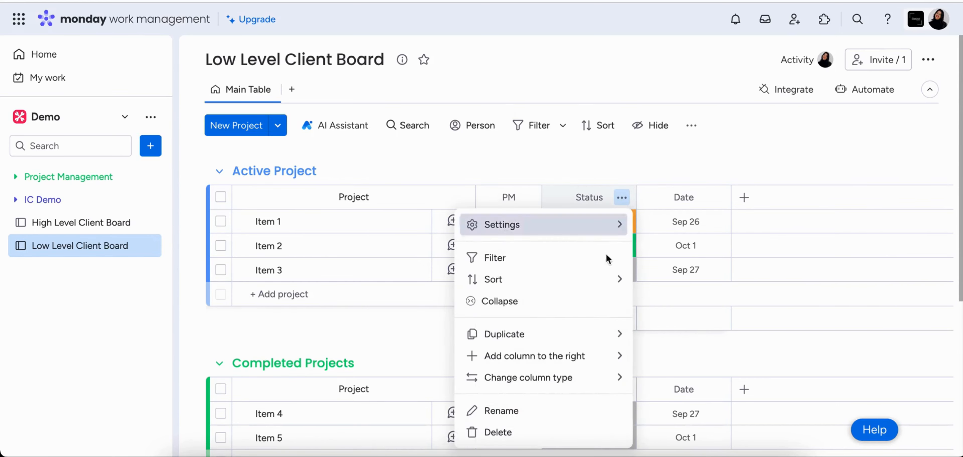
left_click(552, 426)
left_click(657, 117)
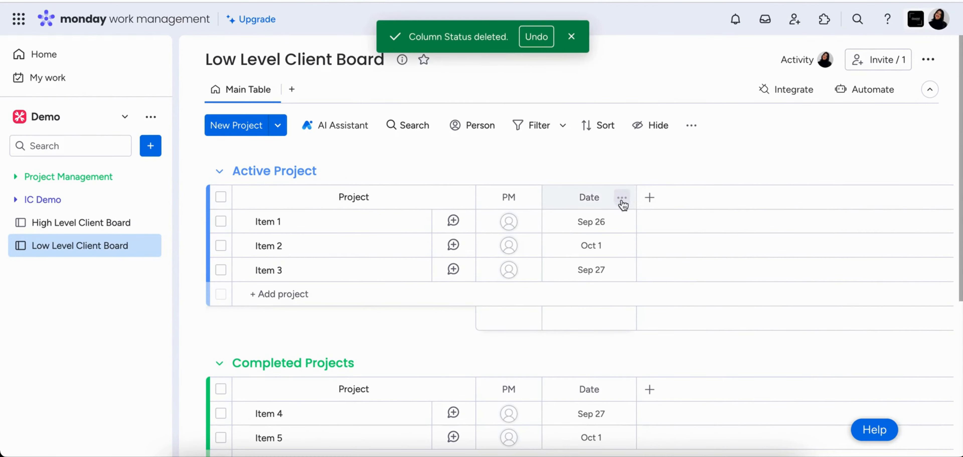
left_click(622, 197)
left_click(566, 430)
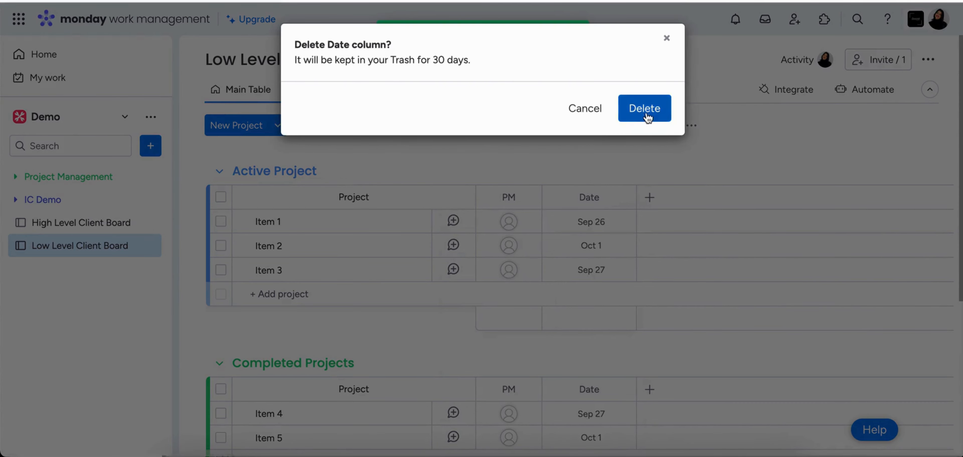
left_click(645, 109)
- Add a Timeline column after PM, followed by a date column named "Date Completed"
left_click(555, 198)
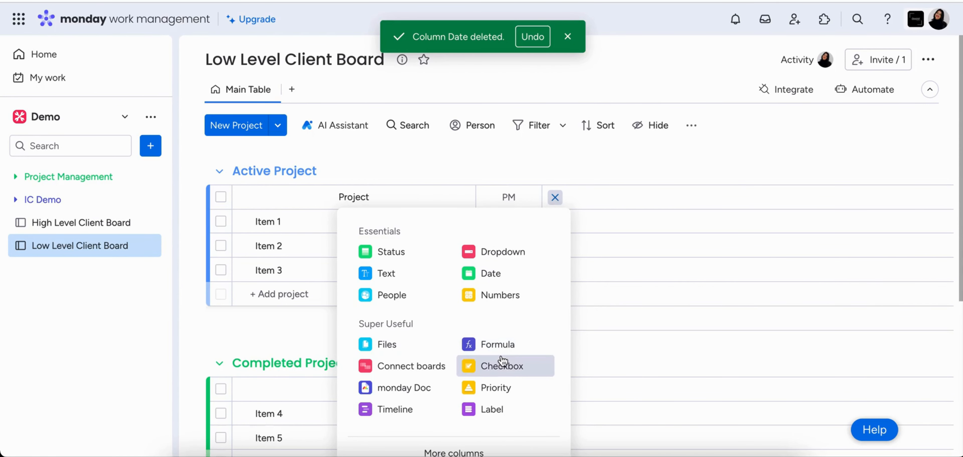
left_click(397, 408)
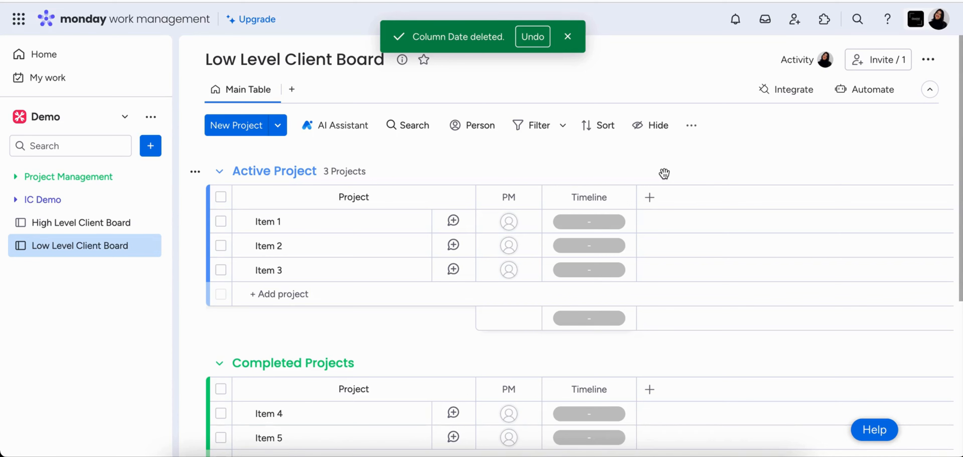
left_click(650, 198)
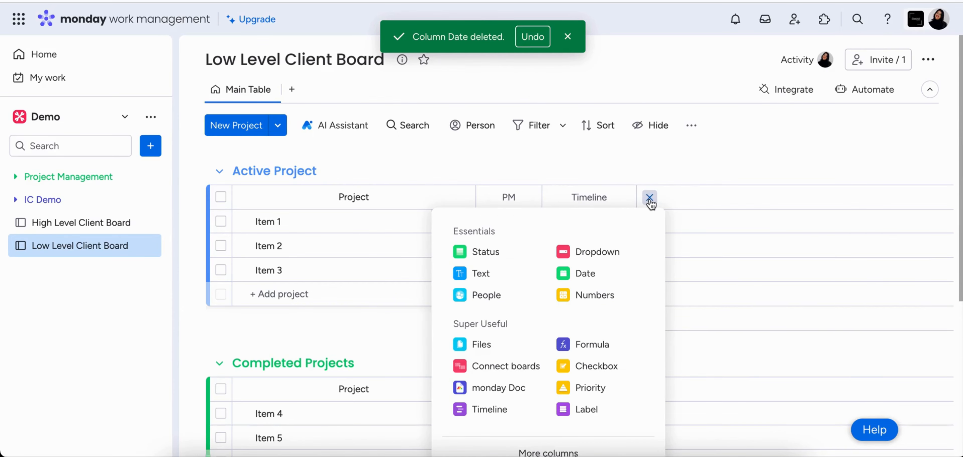
left_click(602, 277)
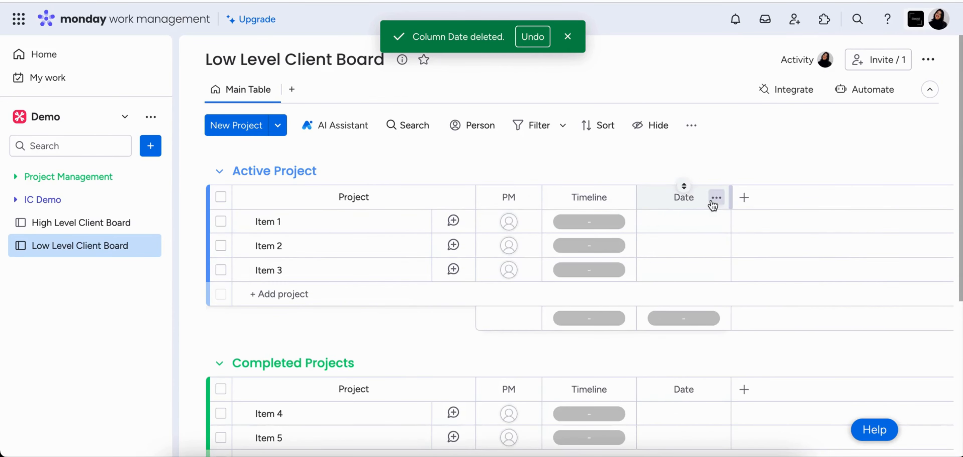
left_click(688, 198)
left_click_drag(680, 198, 650, 198)
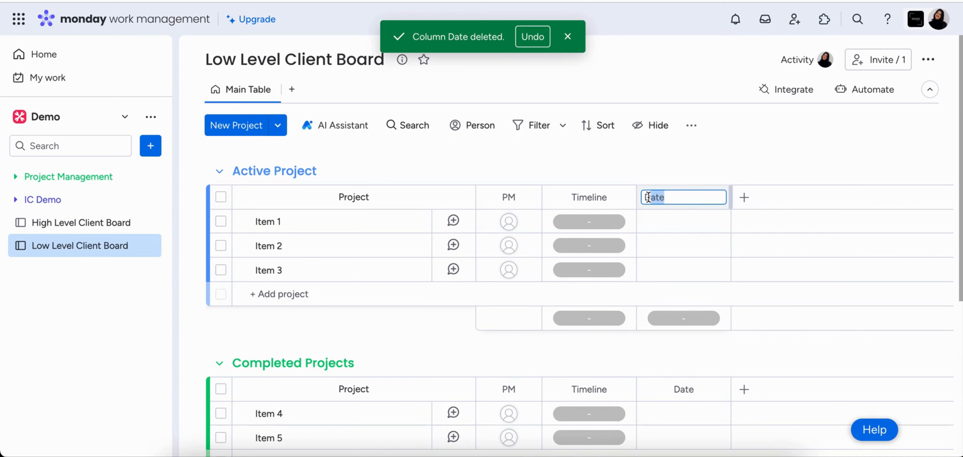
key("BackSpace")
type("ate Completed")
key("Return")
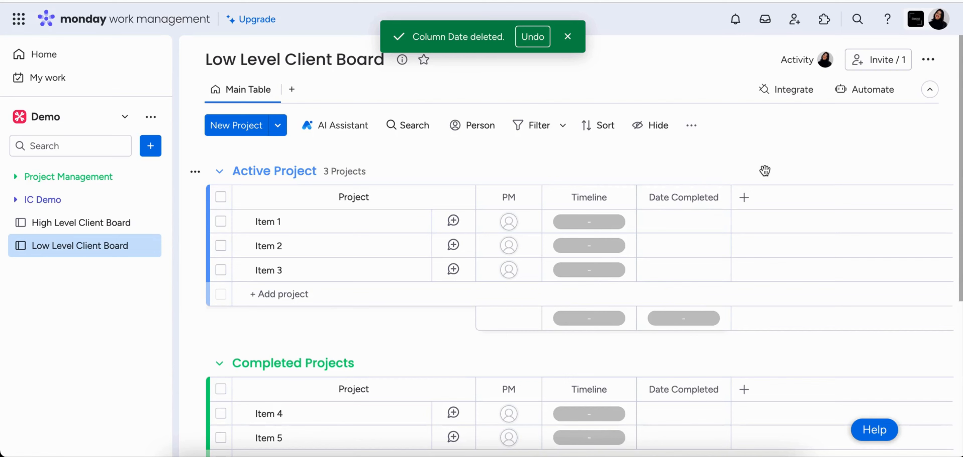
- Find and add a dependency column after Date Completed, using Flexible mode based on the Timeline column
left_click(744, 197)
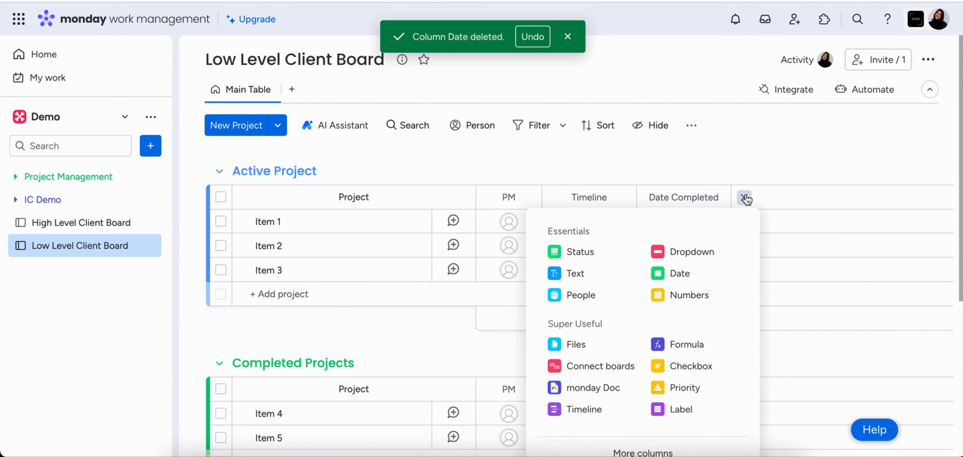
left_click(657, 452)
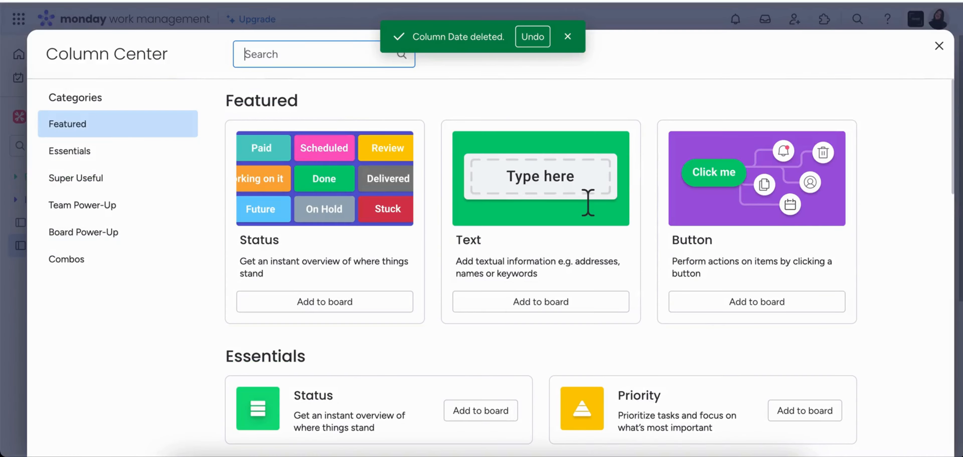
type("depen")
left_click(471, 159)
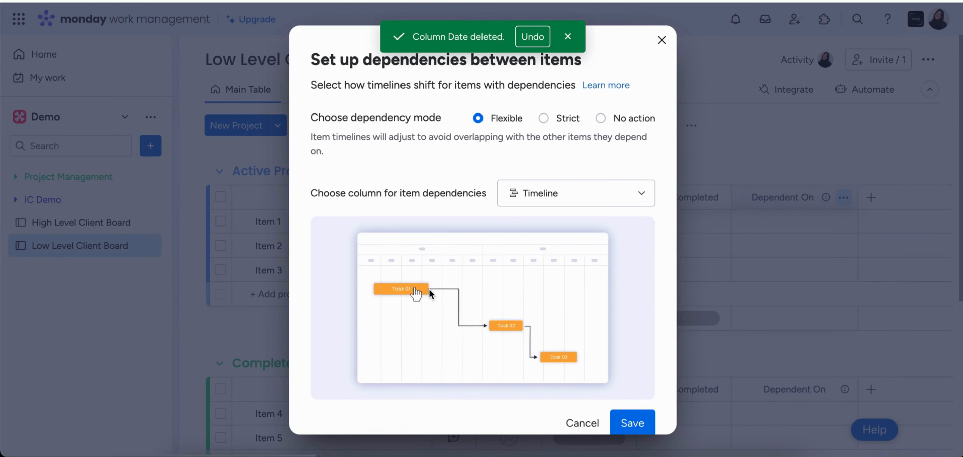
left_click(630, 422)
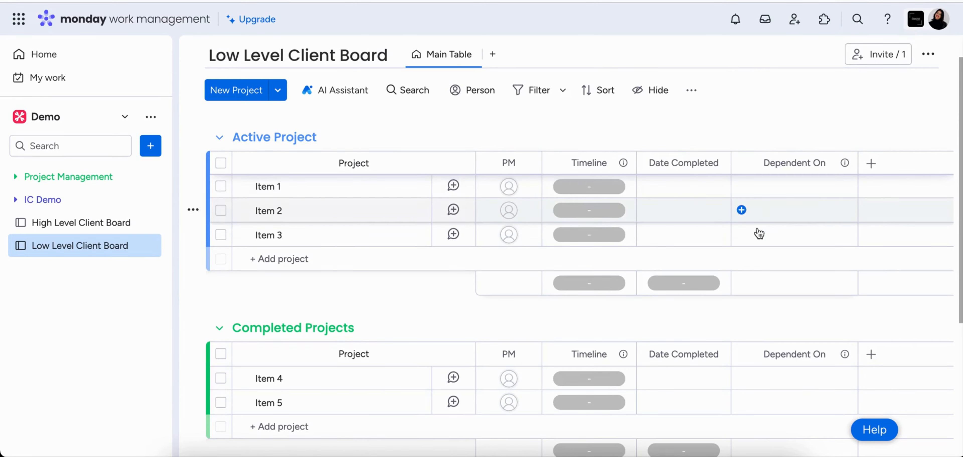
- Add a Files column after the Dependent On column and view its column options
left_click(871, 163)
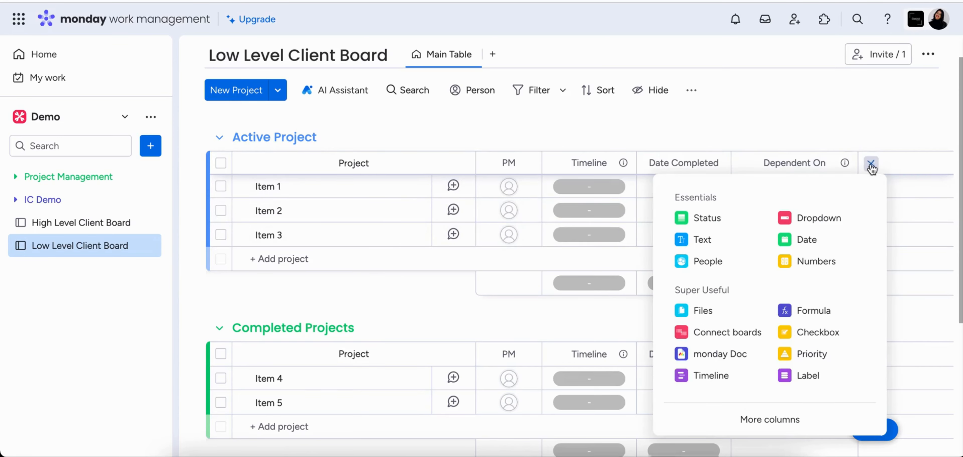
left_click(737, 319)
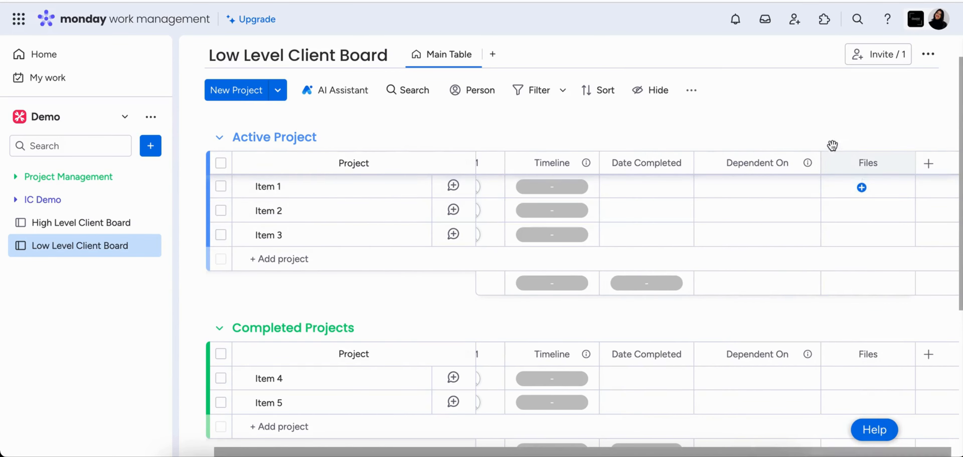
left_click(901, 163)
mouse_move(875, 193)
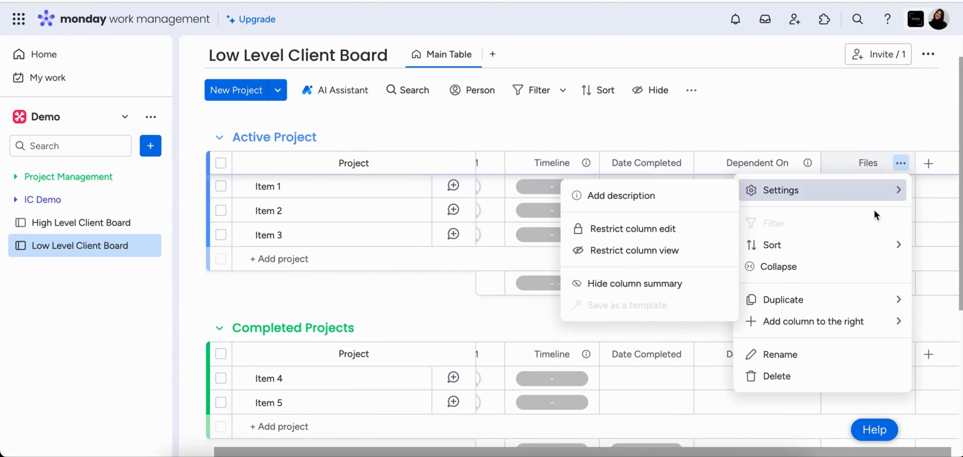
left_click(851, 133)
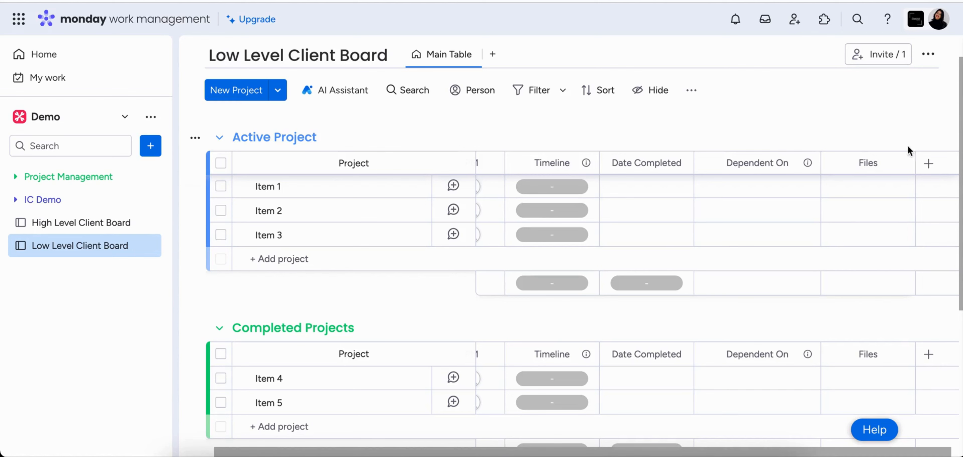
- Add a Numbers column after Files on the Low Level Client Board and name it "Current Billable Hours"
left_click(928, 165)
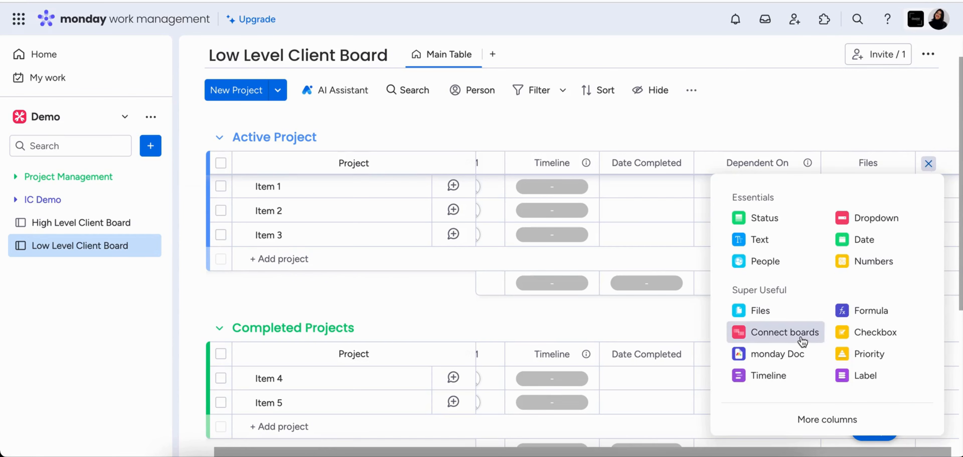
left_click(873, 261)
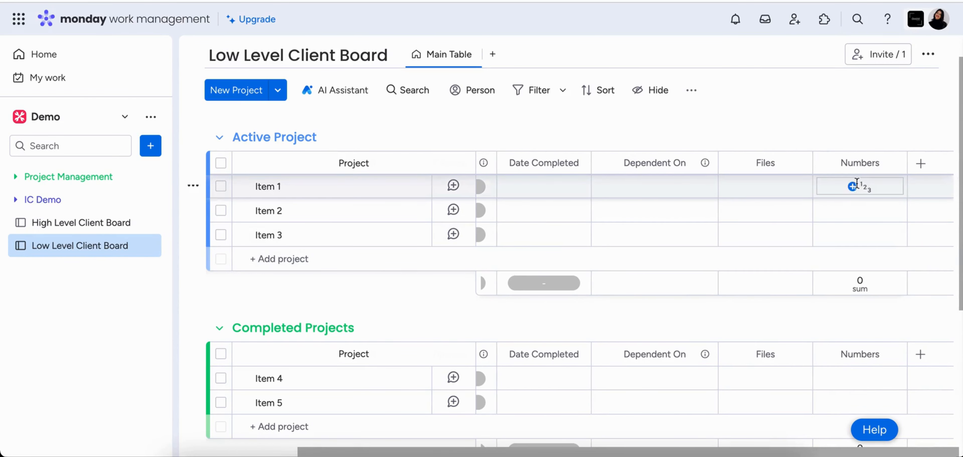
left_click(861, 164)
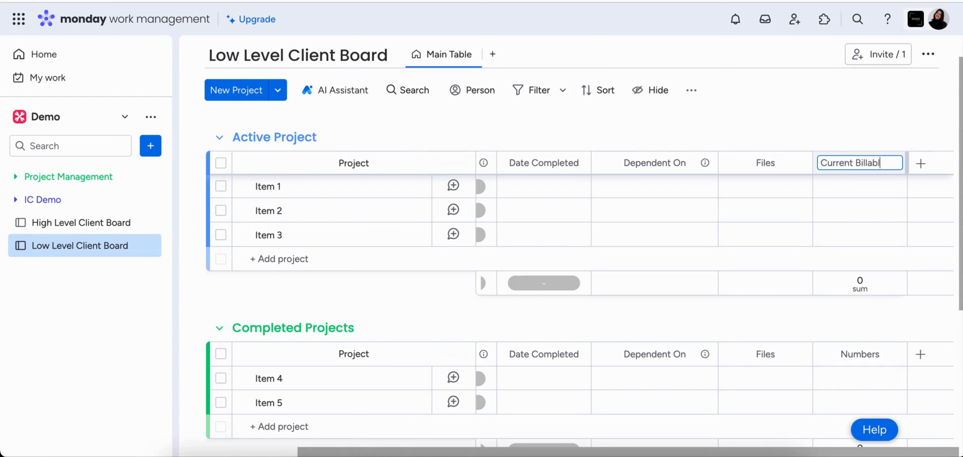
type("ours")
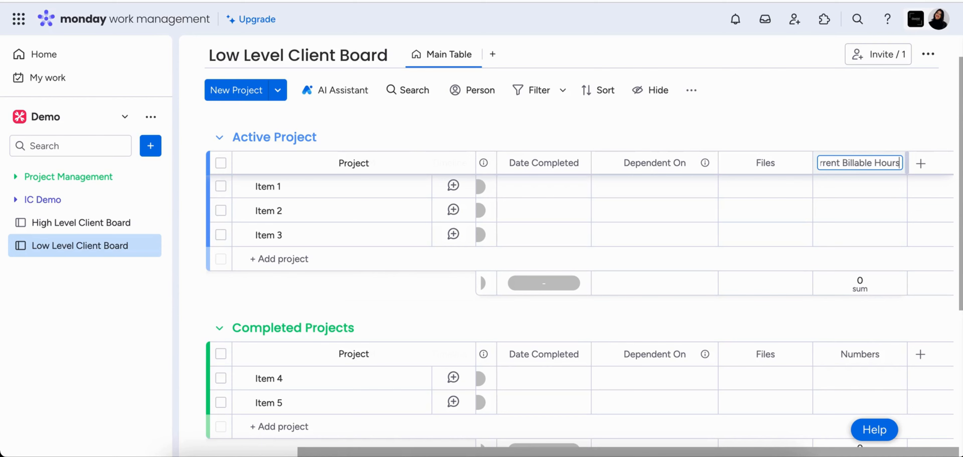
left_click(845, 103)
- Set the unit of the Current Billable Hours column to the custom unit "Hours"
left_click(859, 286)
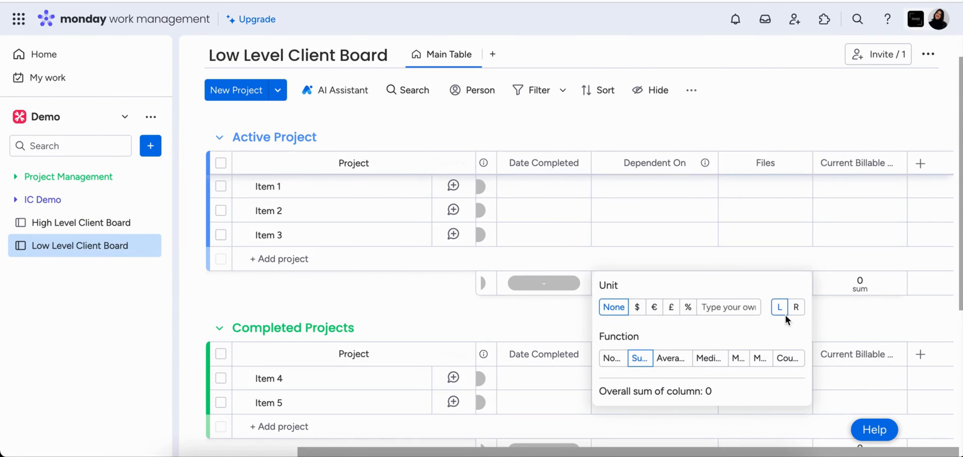
left_click(731, 306)
type("Hours")
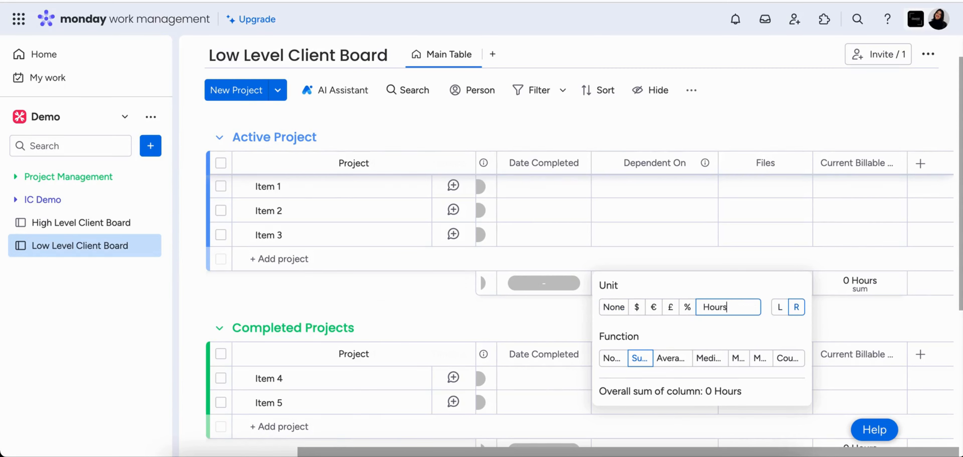
left_click(813, 126)
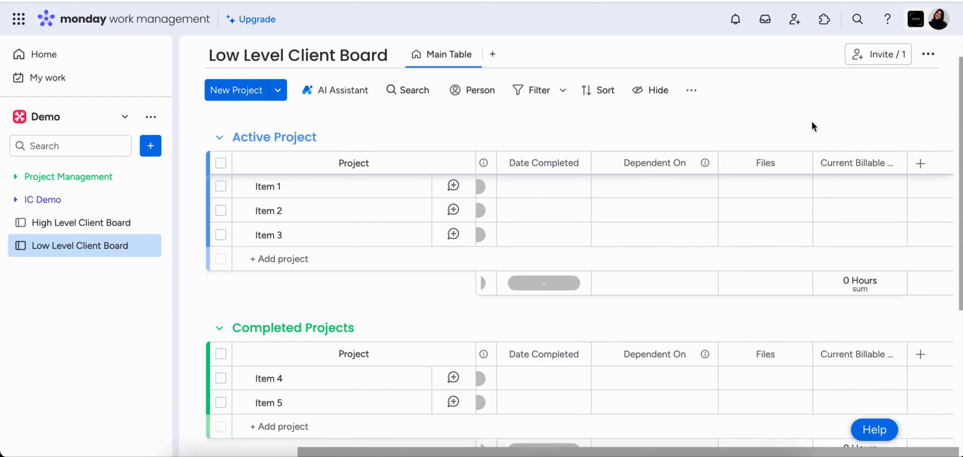
- Add a Numbers column named "Hourly Rate" after Current Billable Hours, with $ as its unit
left_click(919, 164)
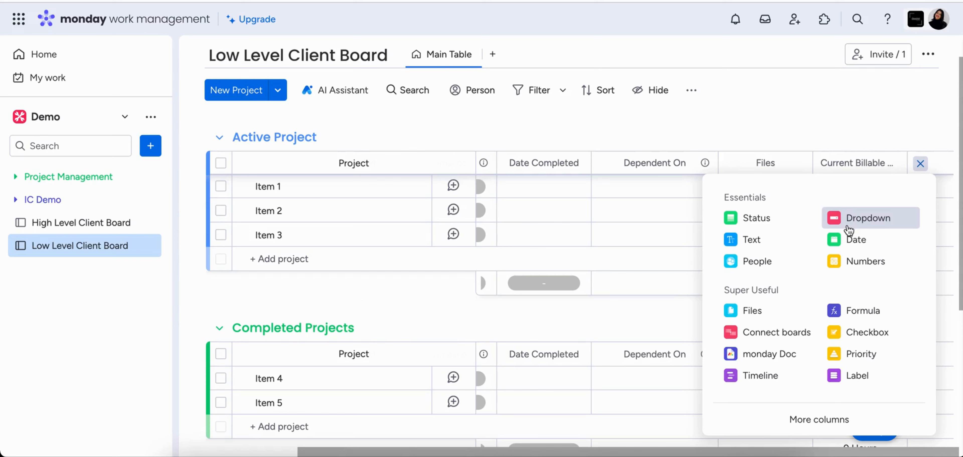
left_click(857, 260)
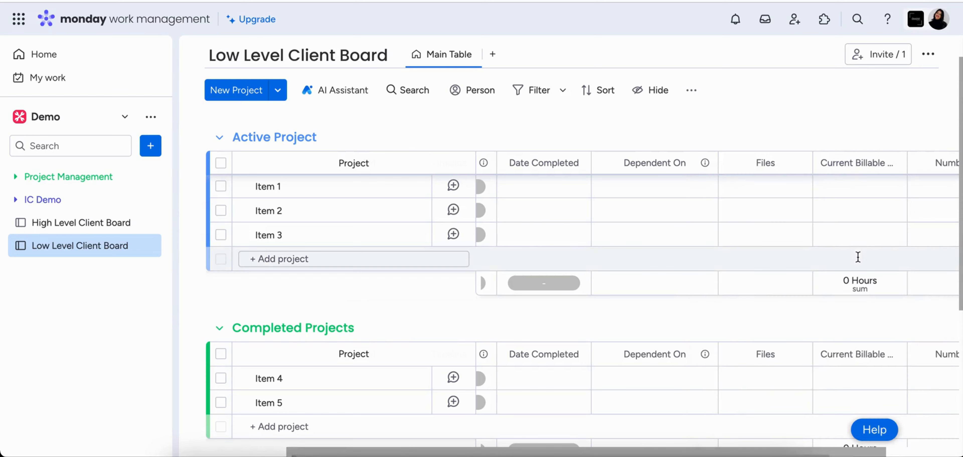
left_click(864, 166)
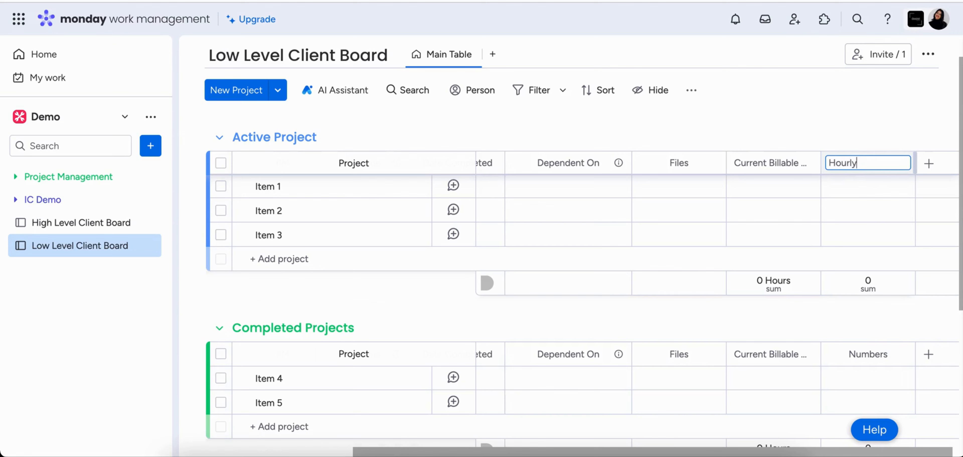
key("Return")
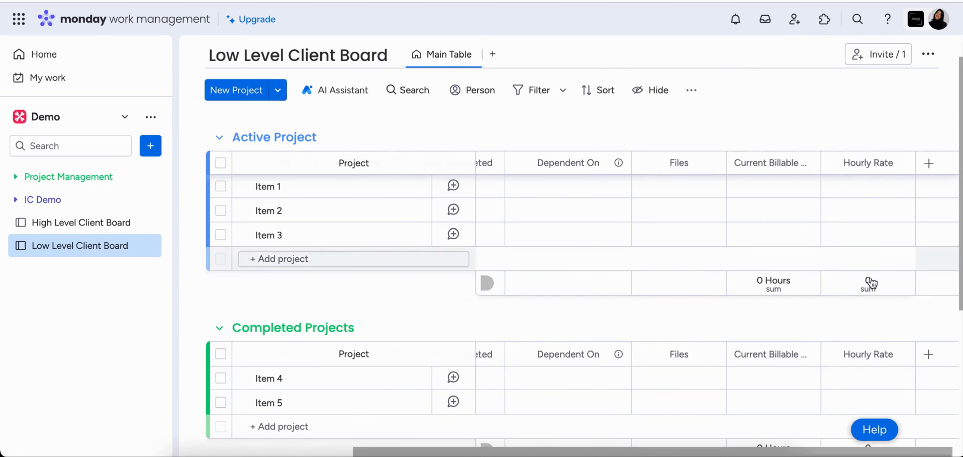
left_click(869, 282)
left_click(646, 307)
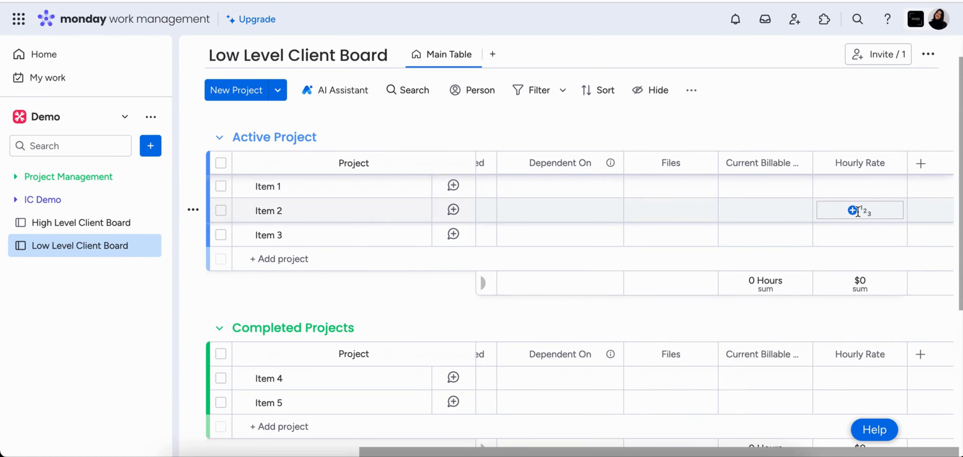
- Add a Formula column after Hourly Rate with the formula {Hourly Rate}*{Current Billable Hours}
scroll(858, 210, "up", 2)
left_click(920, 198)
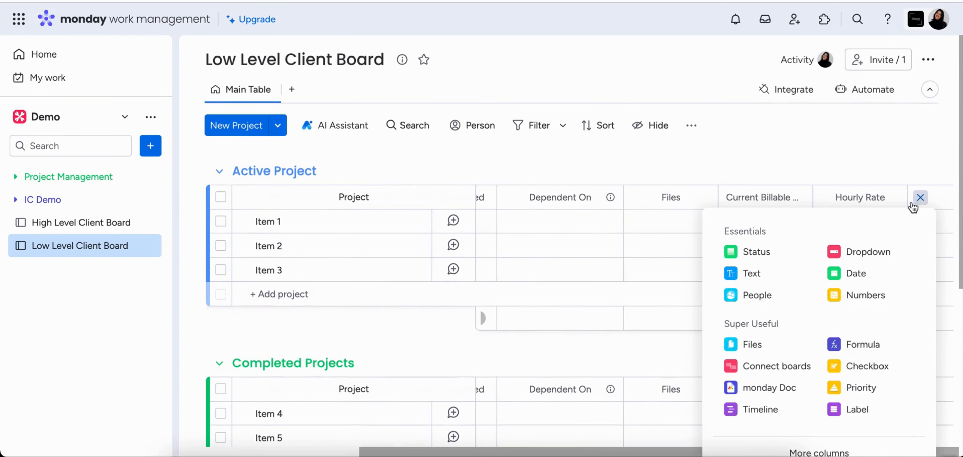
left_click(871, 344)
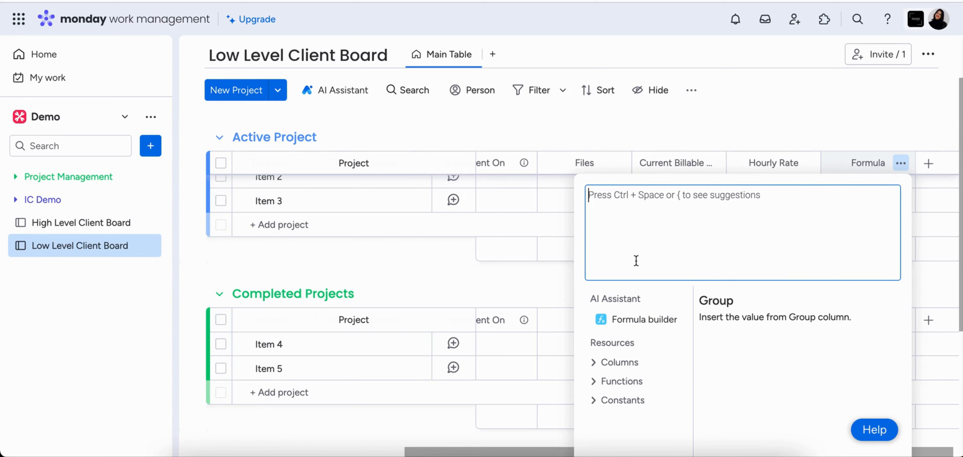
type("{")
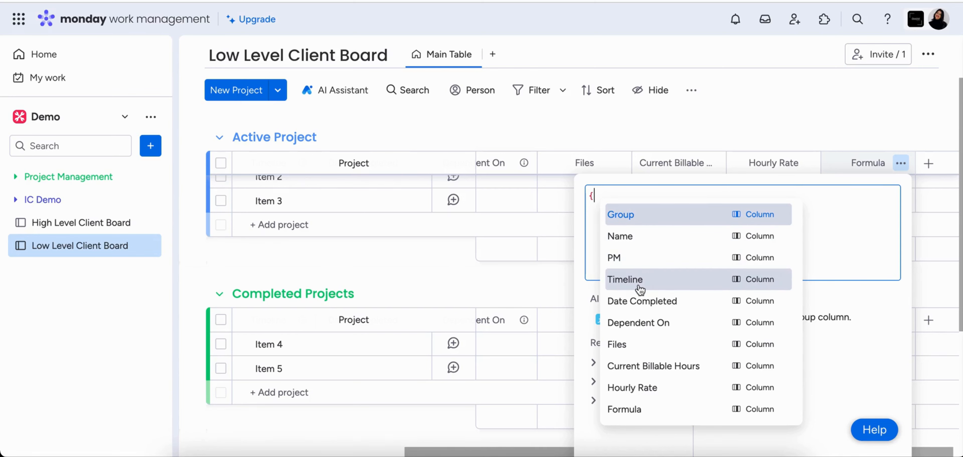
left_click(661, 387)
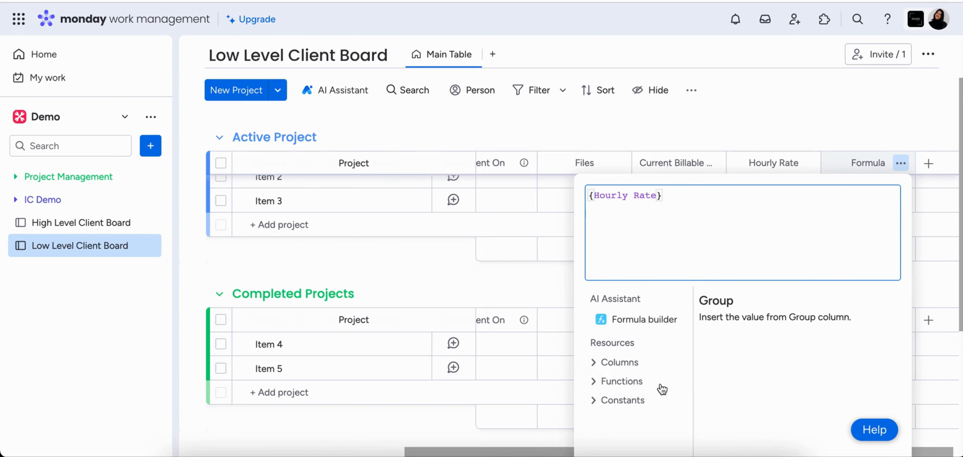
type("*{")
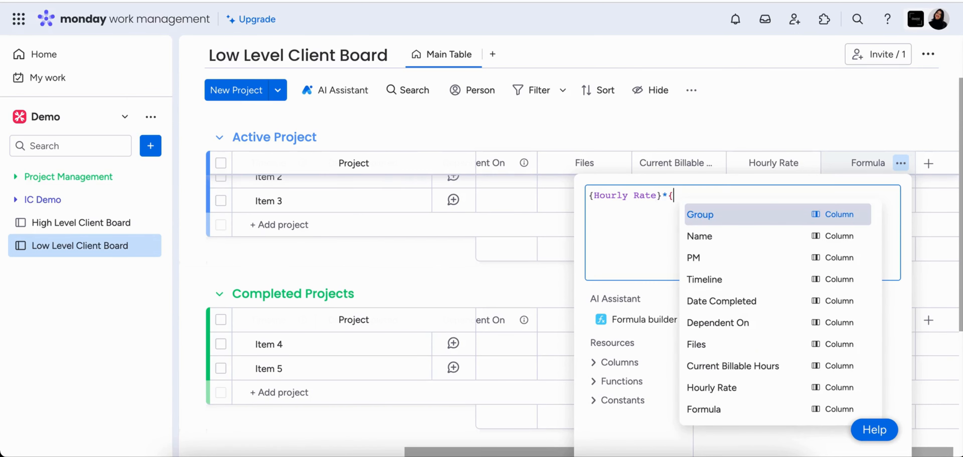
left_click(756, 367)
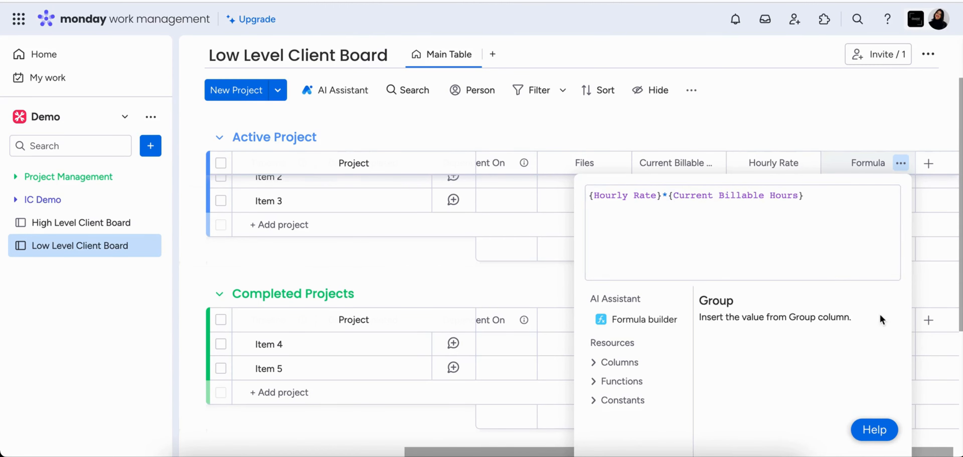
left_click(894, 108)
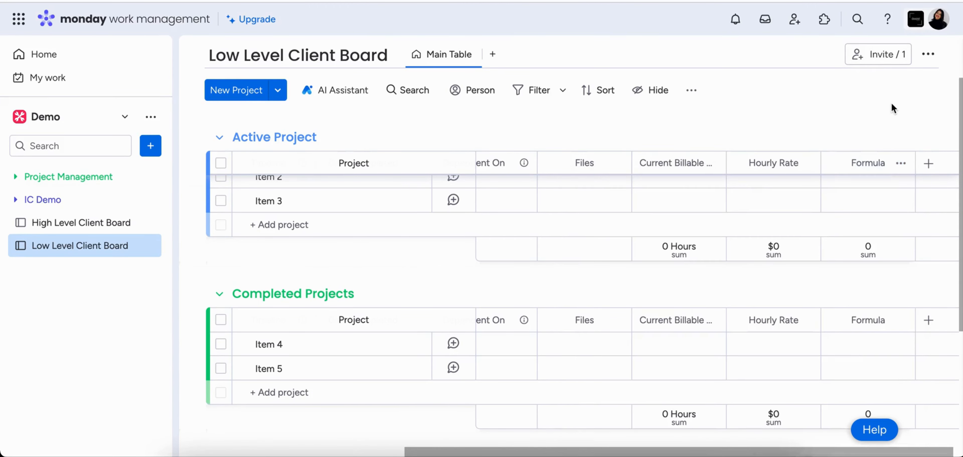
- Rename the Formula column "Client Cost" and set its unit to $
left_click(869, 162)
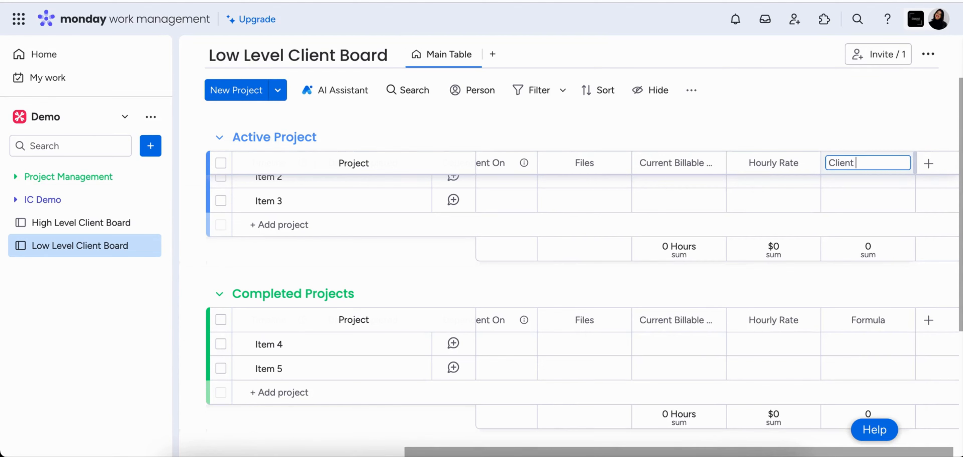
type("Client Cost")
key("Return")
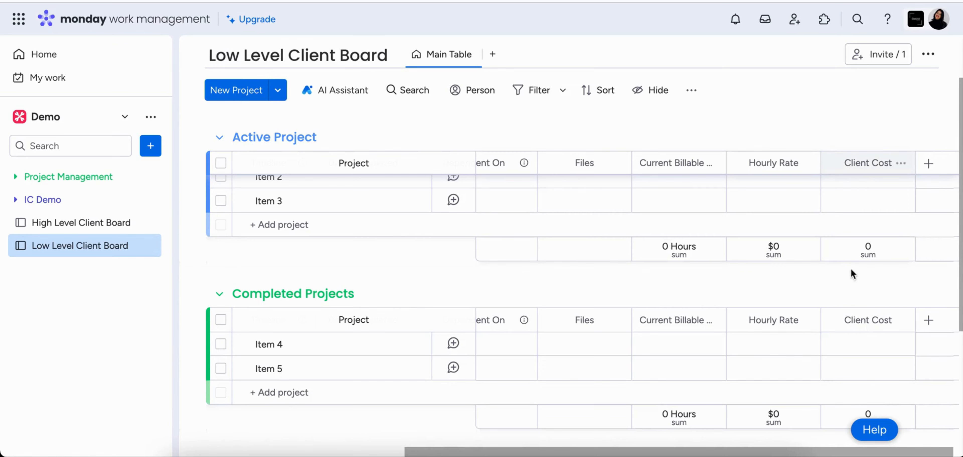
left_click(866, 251)
left_click(645, 274)
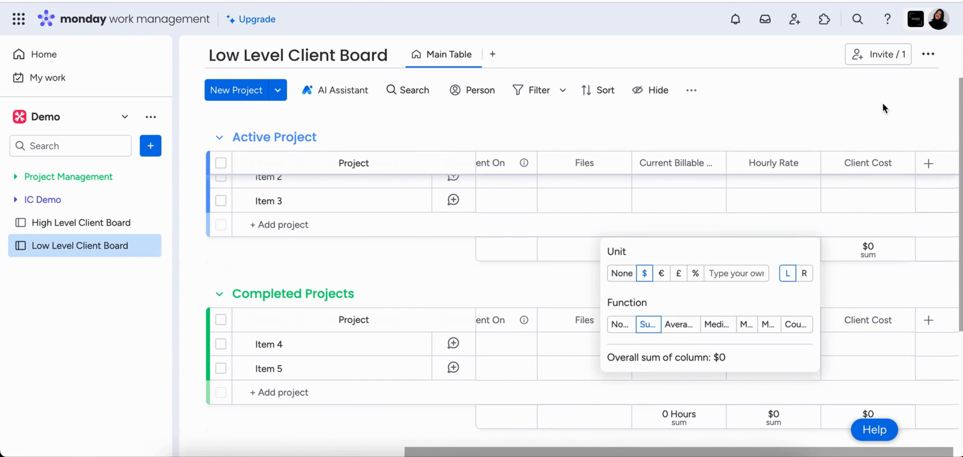
left_click(889, 108)
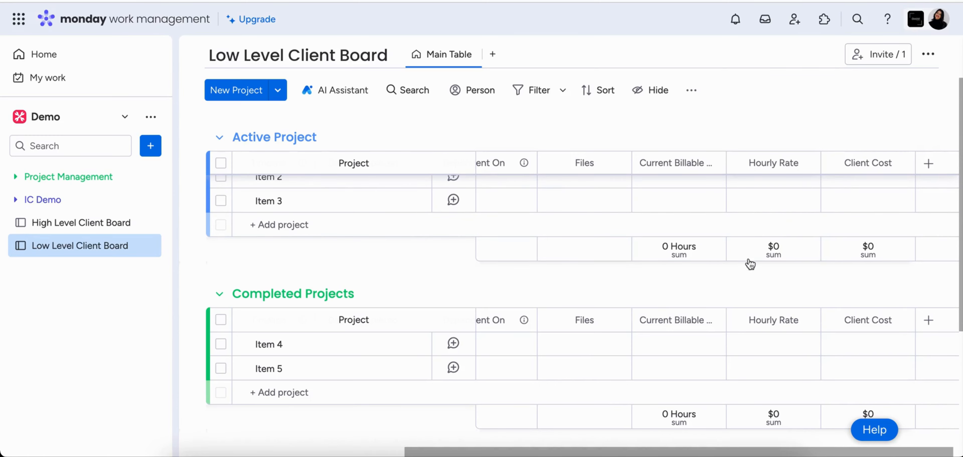
scroll(740, 264, "left", 3)
scroll(740, 261, "up", 3)
scroll(740, 261, "right", 3)
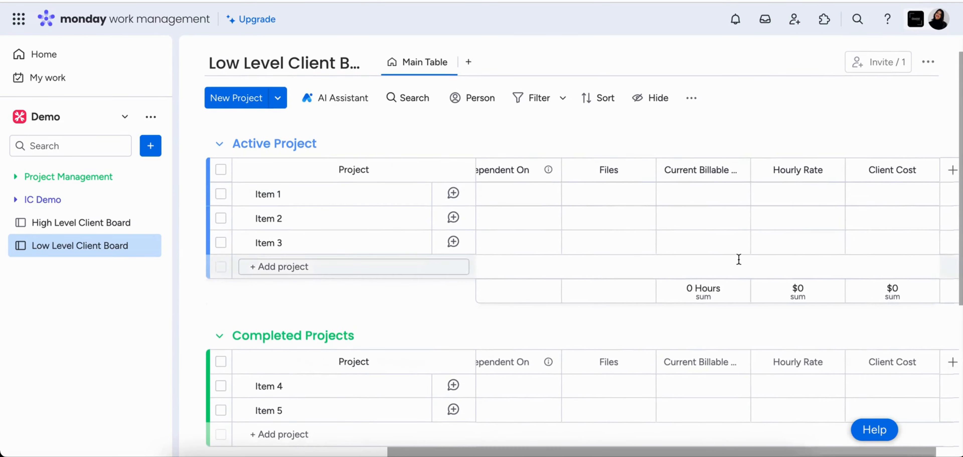
scroll(739, 261, "left", 8)
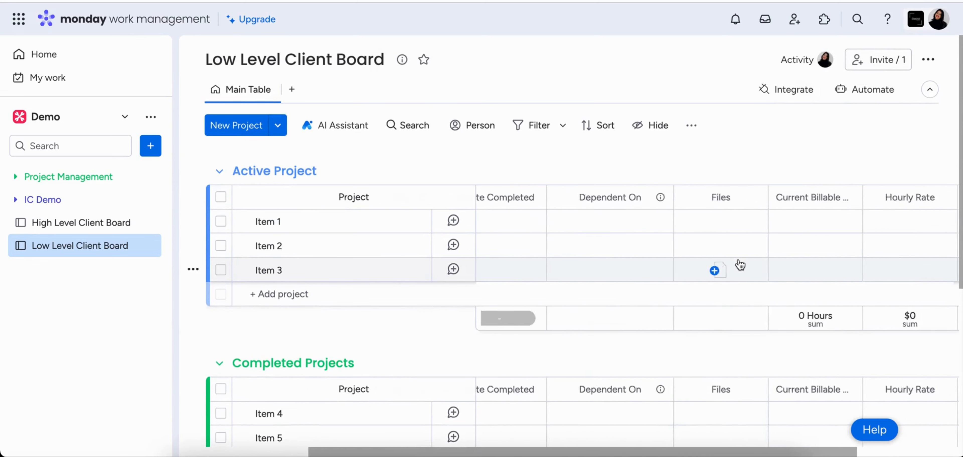
scroll(740, 264, "left", 3)
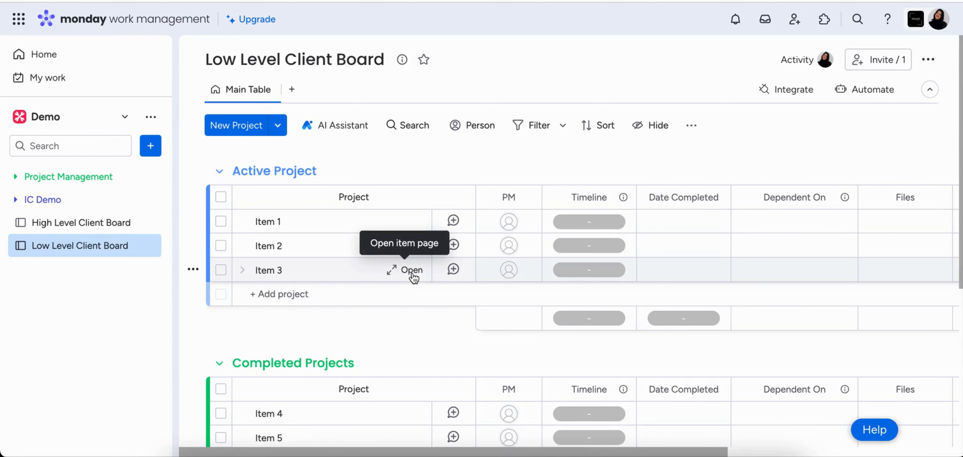
left_click(927, 65)
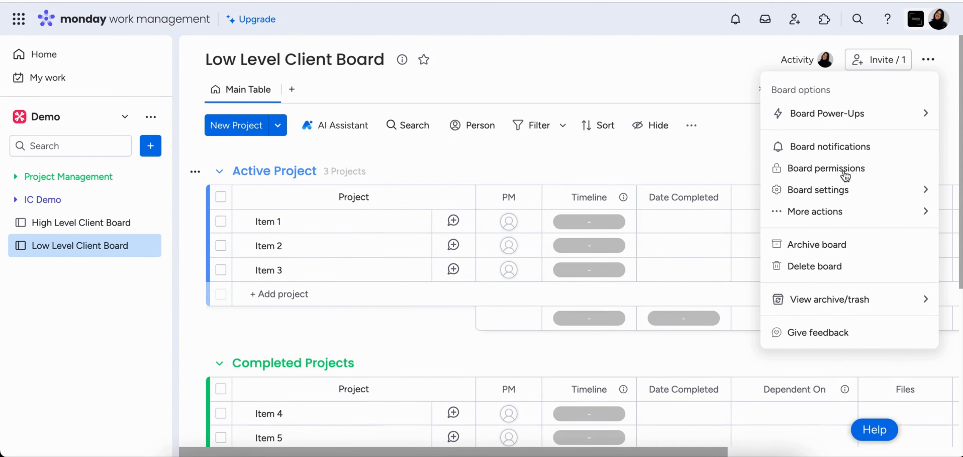
mouse_move(846, 218)
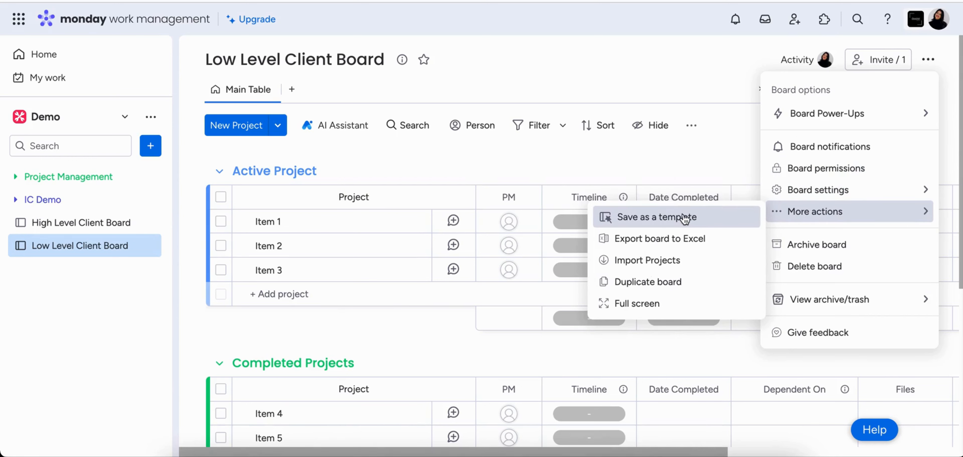
left_click(928, 60)
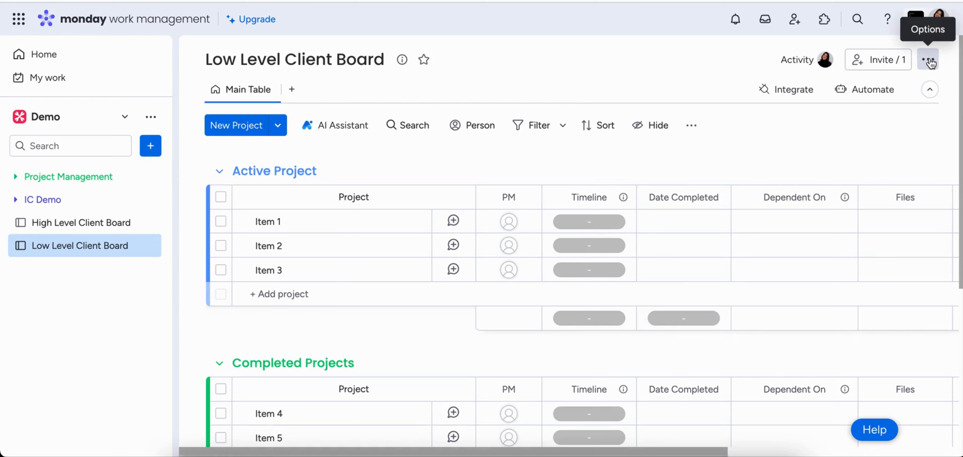
- Save the Low Level Client Board as a template
left_click(929, 60)
mouse_move(838, 211)
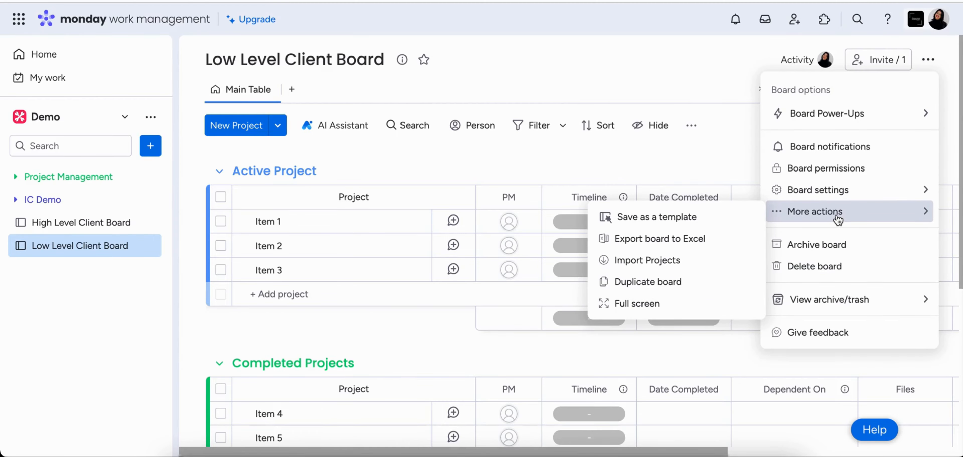
left_click(691, 218)
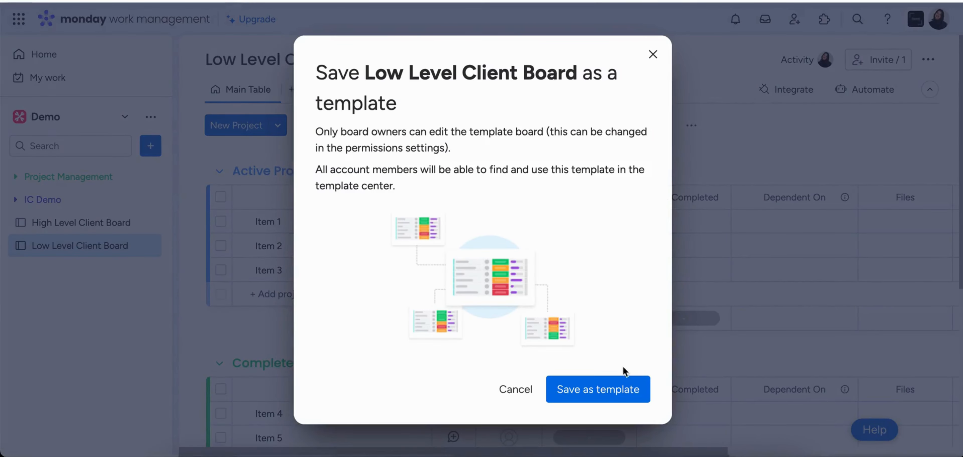
left_click(612, 391)
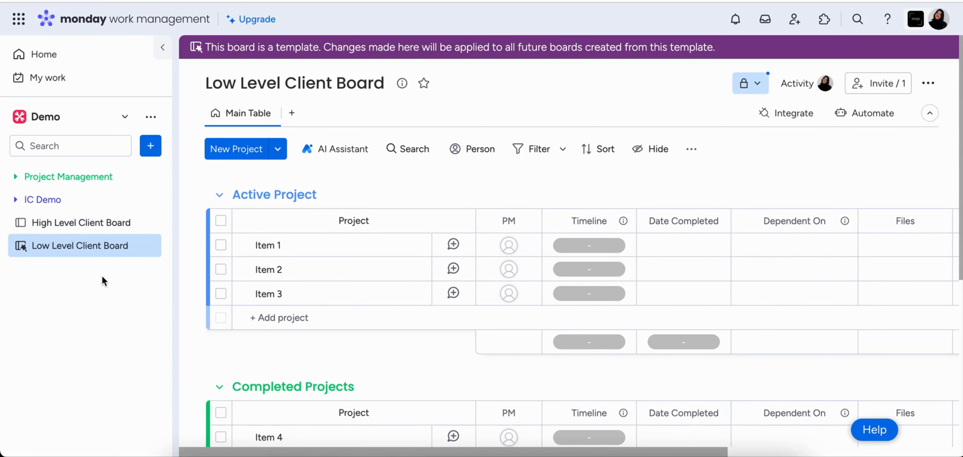
- Add a Status column after Person on the High Level Client Board
left_click(74, 226)
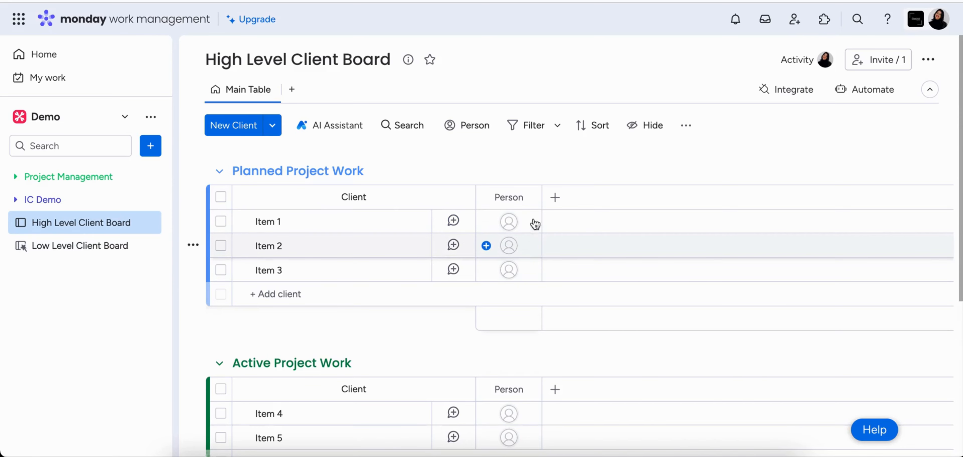
left_click(556, 197)
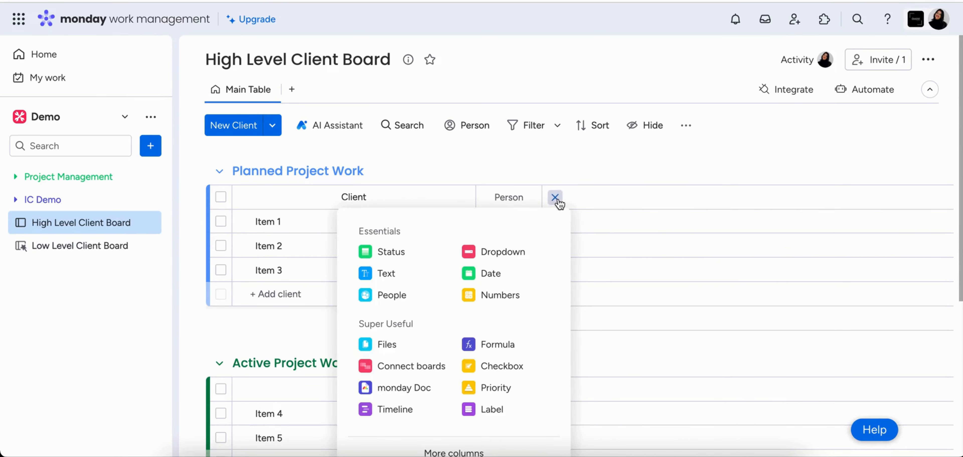
left_click(416, 256)
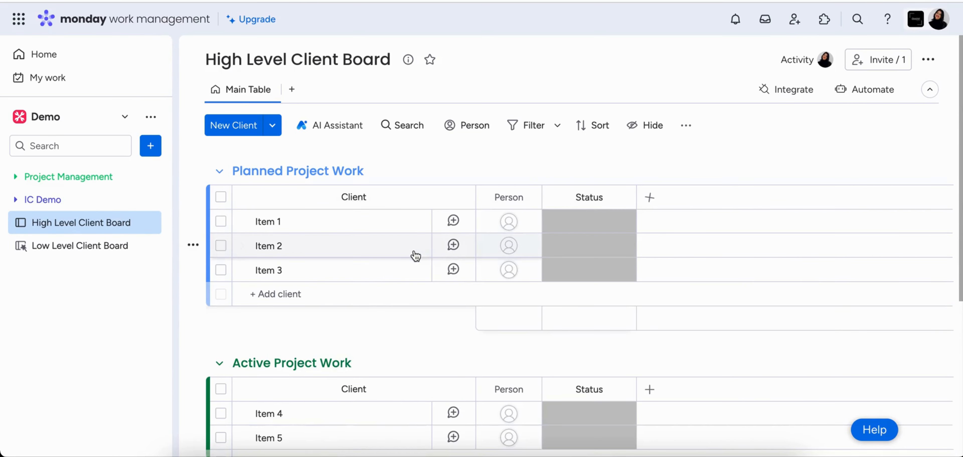
- Rename the "Done" status label "Planned" and colour it light blue to match the Planned Project Work group
left_click(607, 221)
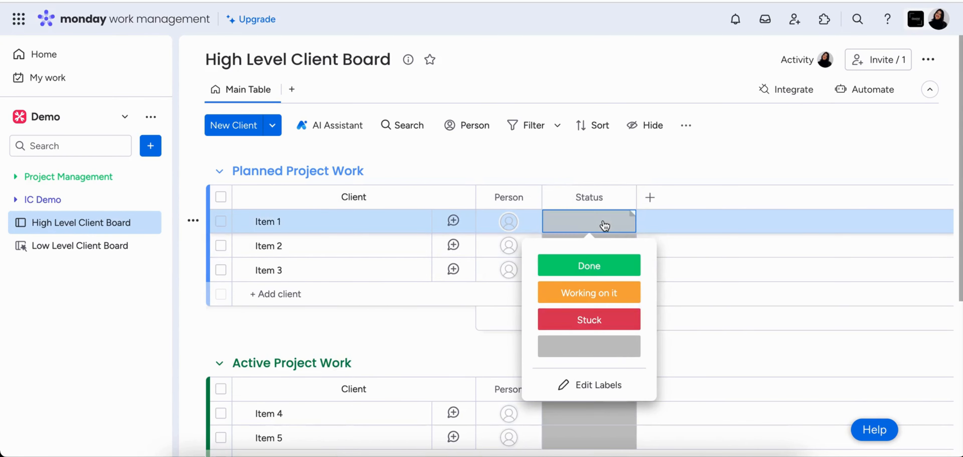
left_click(594, 386)
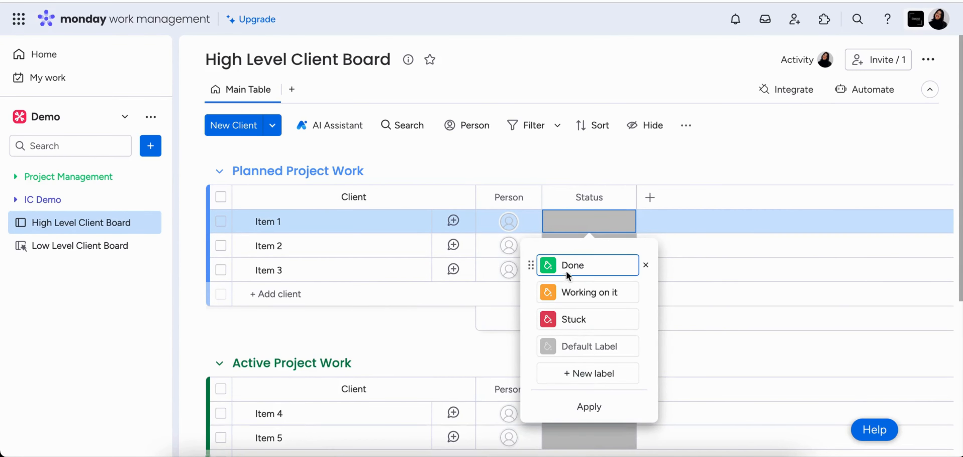
double_click(592, 263)
type("Planned")
left_click(548, 265)
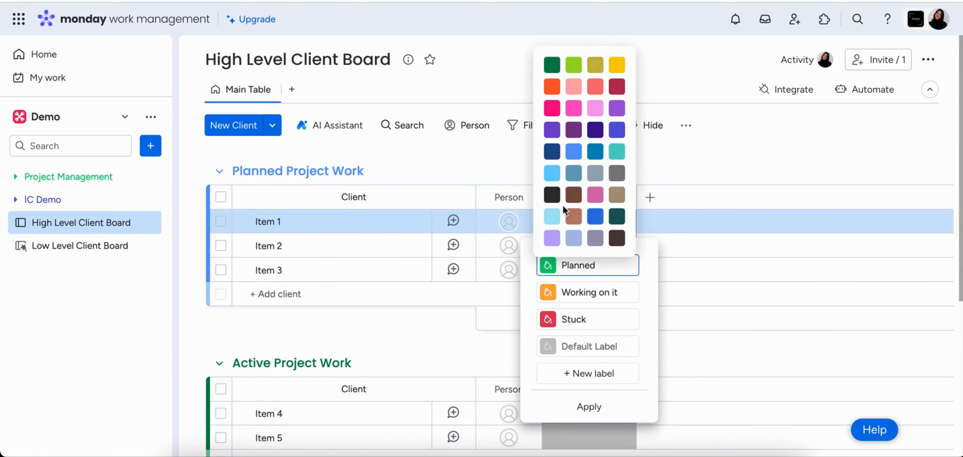
left_click(574, 151)
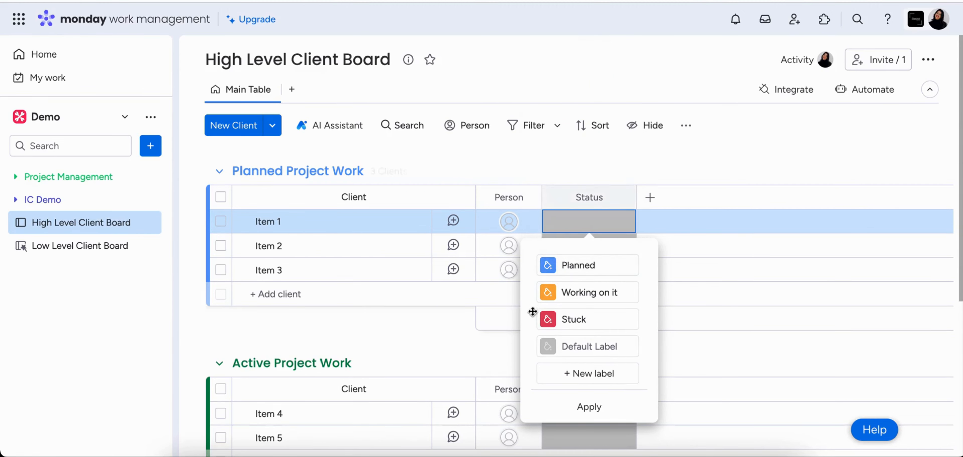
- Rename the "Working on it" status label "Active" and colour it dark green to match the Active Project Work group
left_click(564, 292)
left_click_drag(564, 292, 622, 291)
type("Active")
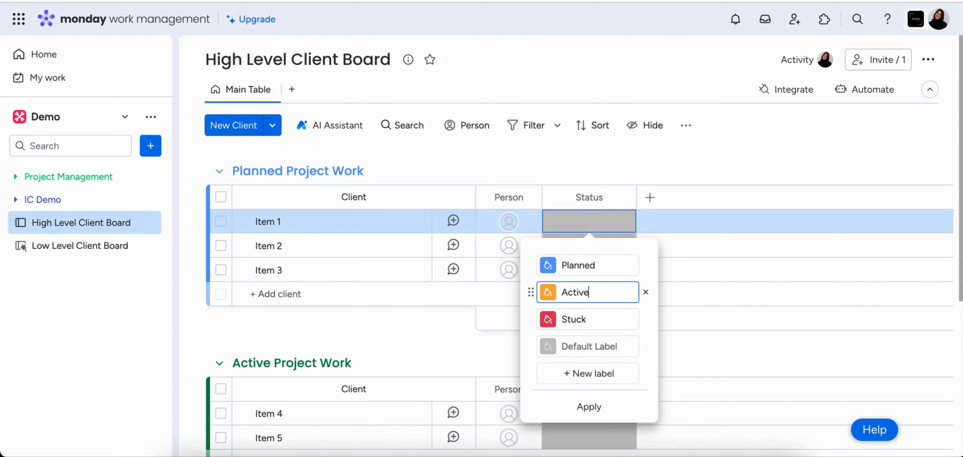
left_click(548, 292)
left_click(552, 94)
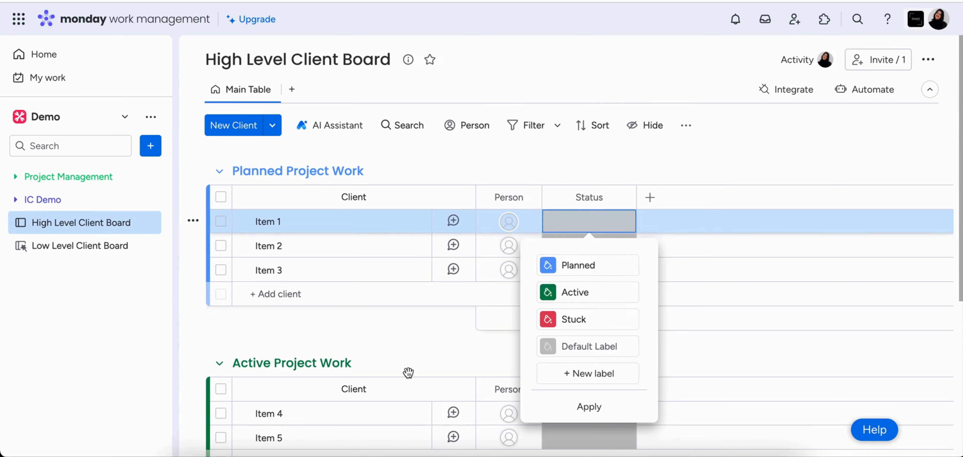
- Rename the "Stuck" status label "Completed", colour it pink like the Completed Project Work group, and apply the label changes
scroll(408, 371, "down", 5)
scroll(408, 371, "up", 5)
scroll(408, 374, "down", 3)
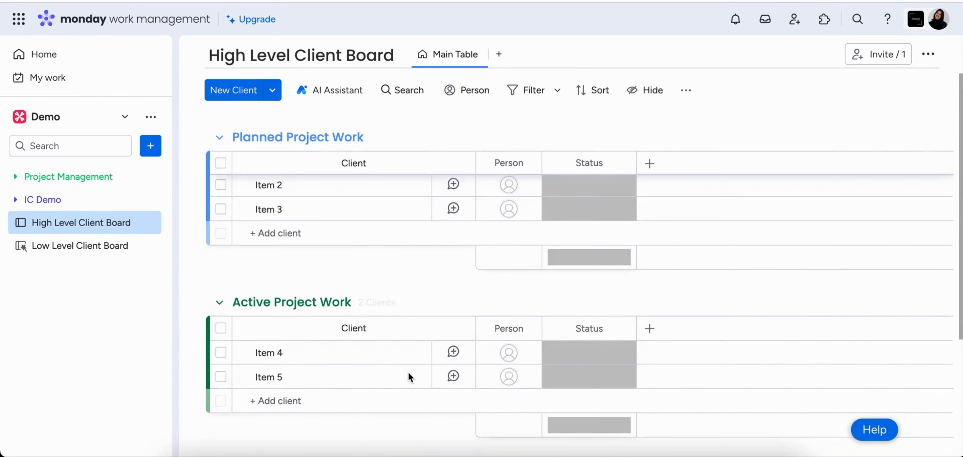
scroll(409, 377, "up", 3)
left_click(585, 224)
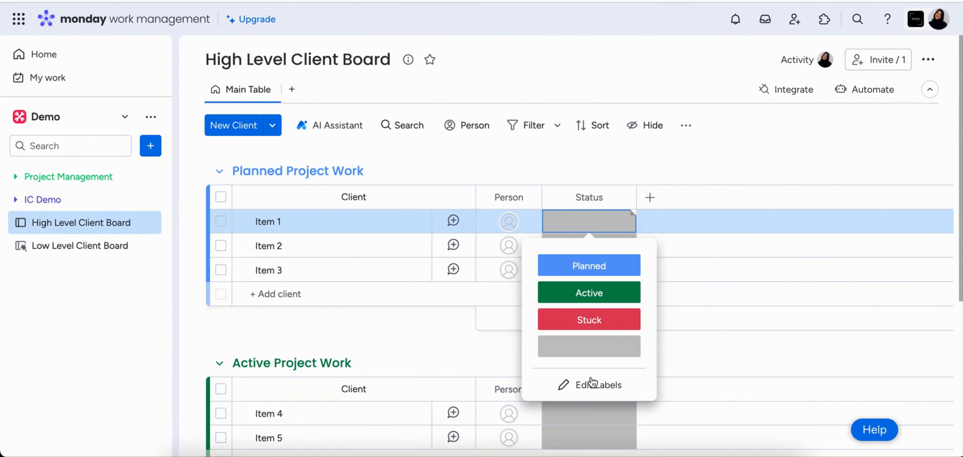
scroll(421, 362, "down", 5)
scroll(421, 361, "up", 5)
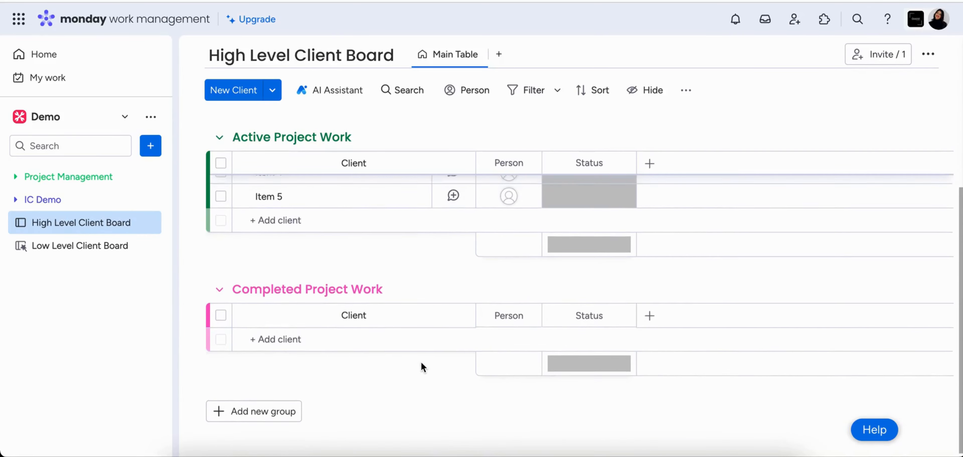
left_click(613, 217)
left_click(588, 386)
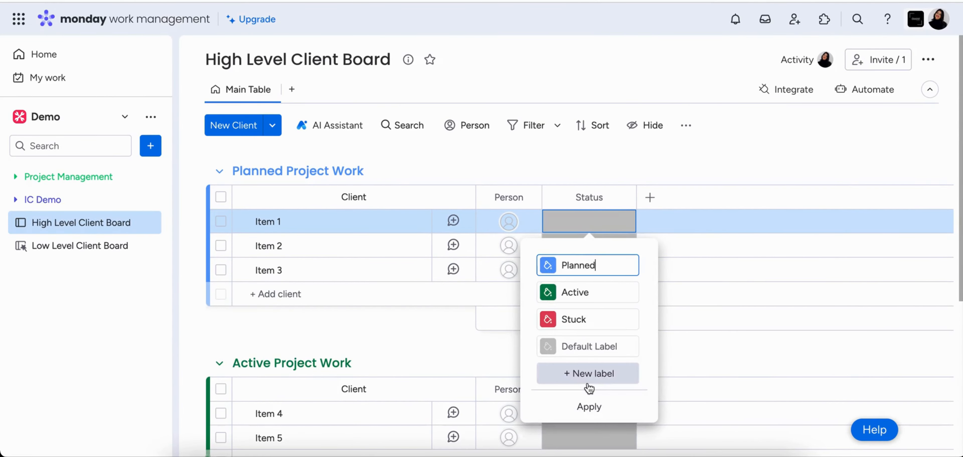
left_click(548, 319)
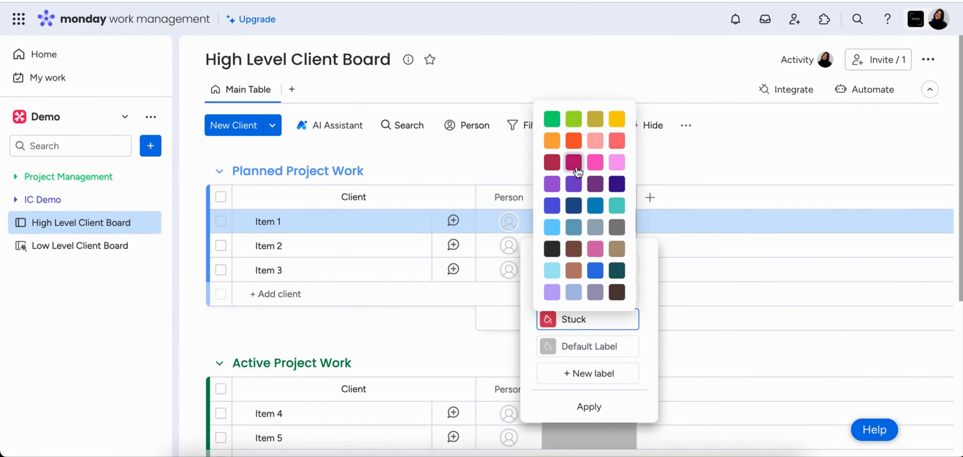
left_click(594, 163)
double_click(574, 319)
type("Completed")
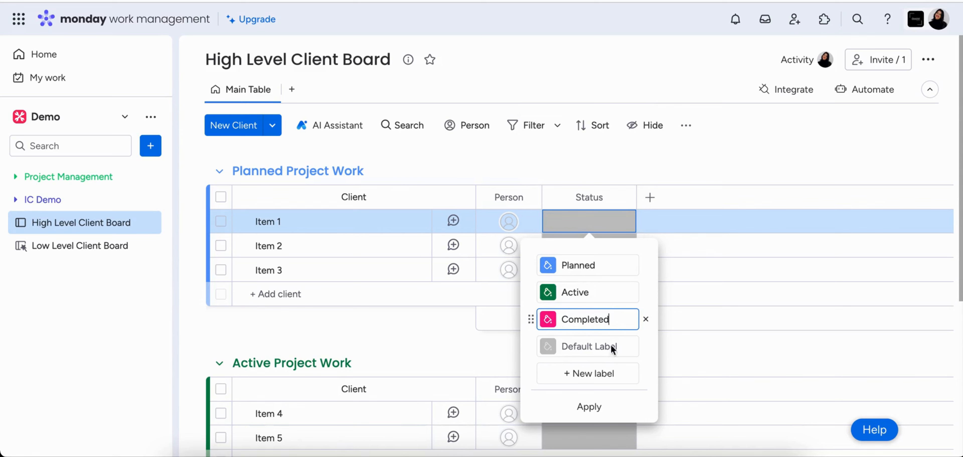
left_click(595, 409)
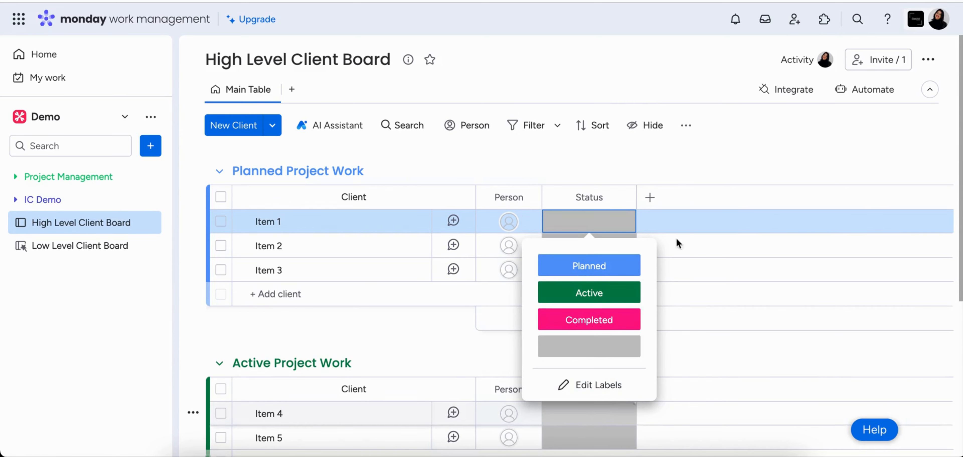
left_click(757, 162)
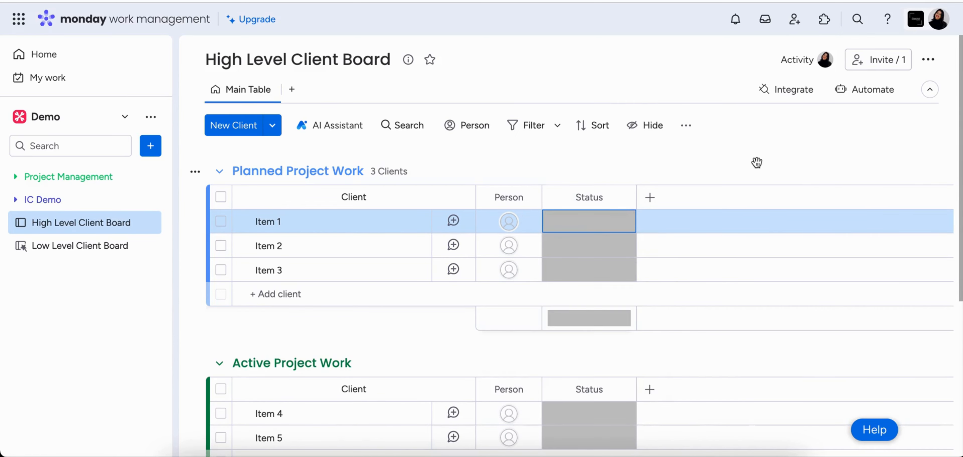
- Start a custom automation on the High Level Client Board with the trigger "When an item is created"
scroll(577, 399, "down", 5)
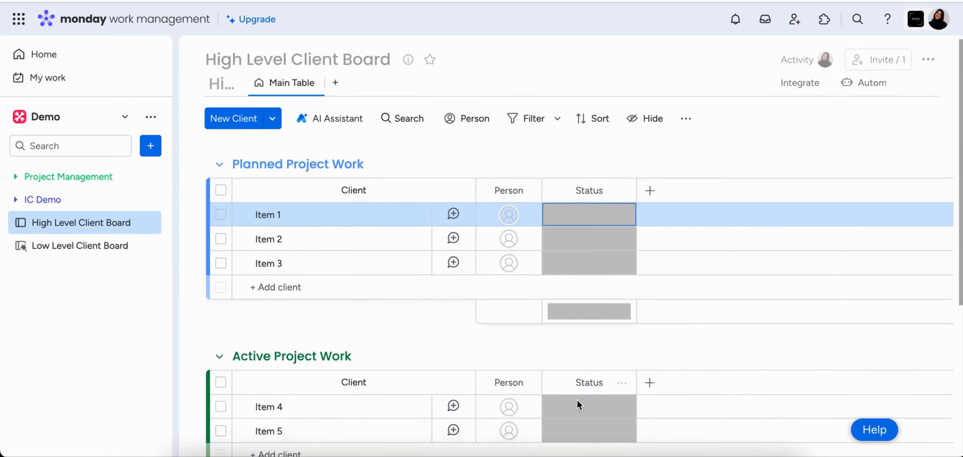
scroll(578, 400, "up", 5)
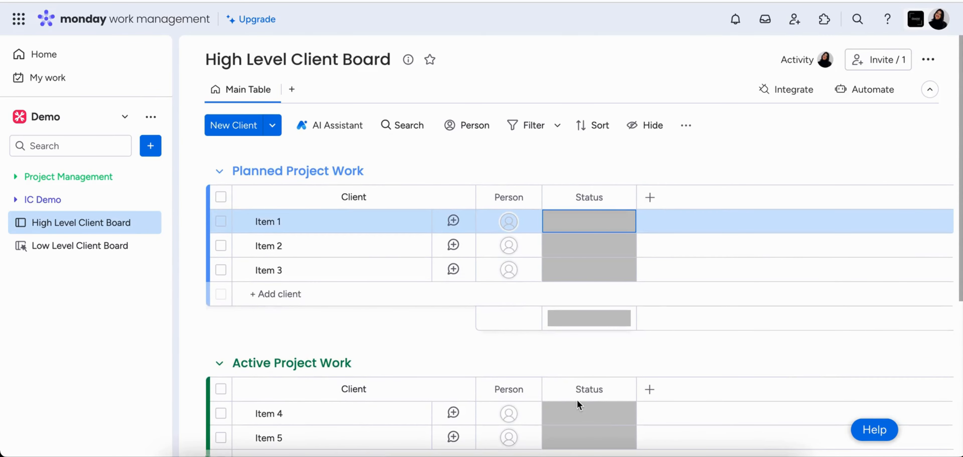
left_click(872, 98)
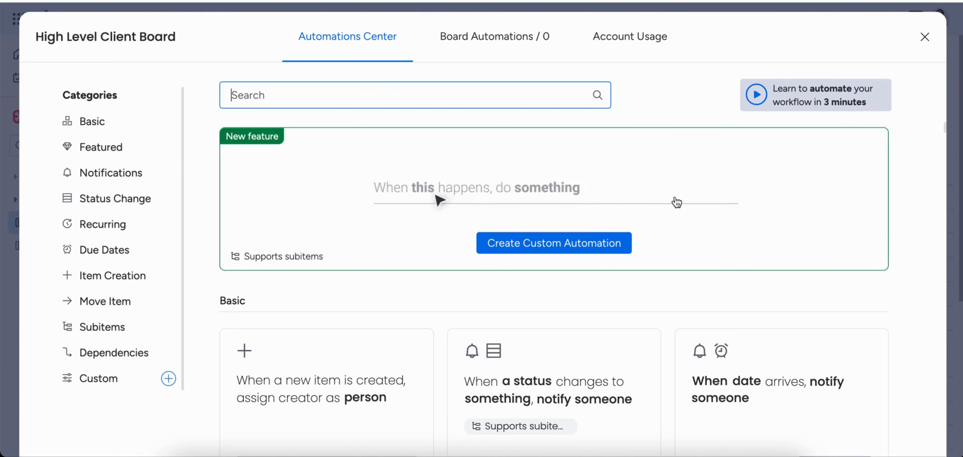
left_click(591, 242)
left_click(210, 141)
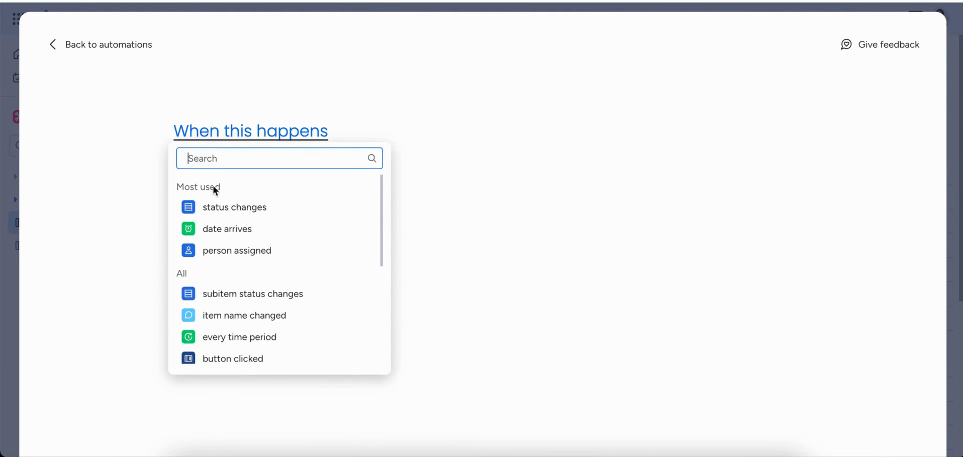
scroll(226, 286, "down", 5)
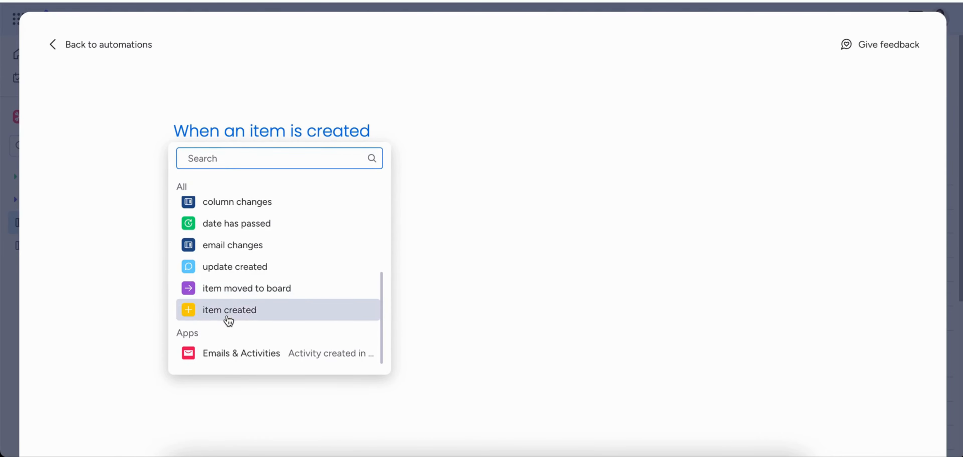
left_click(229, 321)
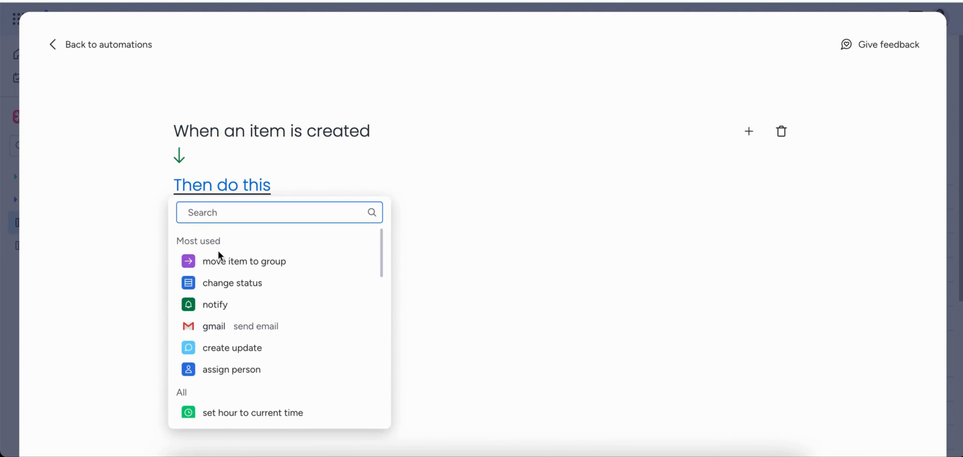
- Add a change-status action to the automation that sets the Status column to Planned
left_click(223, 282)
left_click(264, 185)
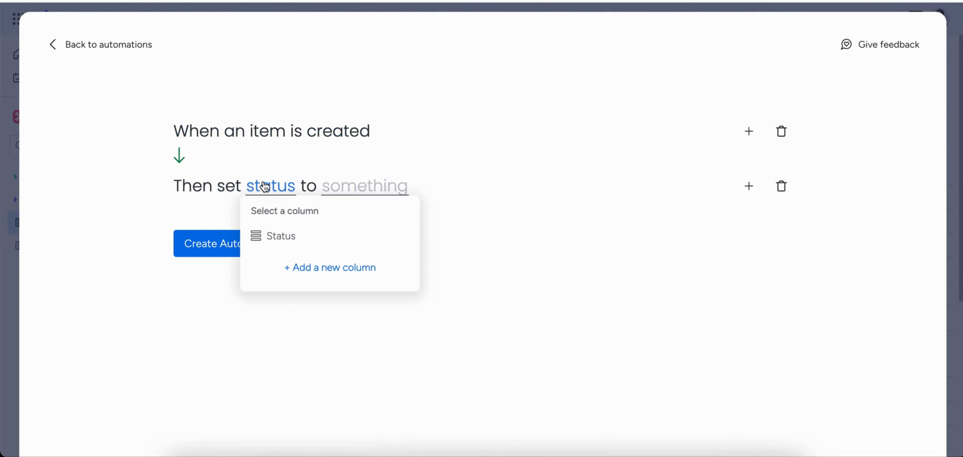
left_click(295, 236)
left_click(368, 185)
left_click(376, 238)
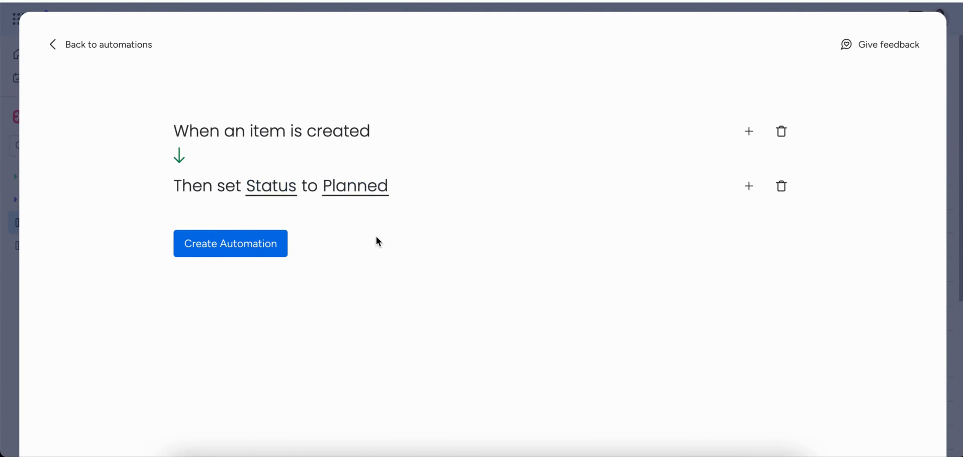
left_click(748, 186)
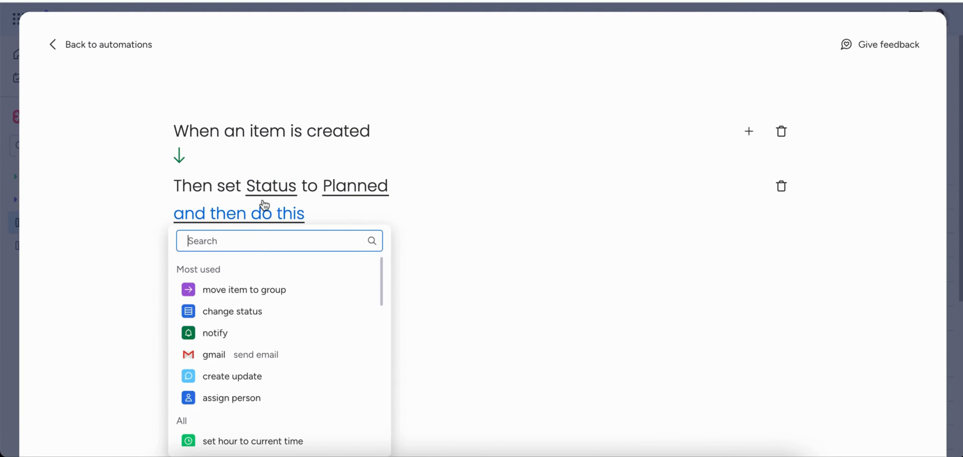
left_click(240, 338)
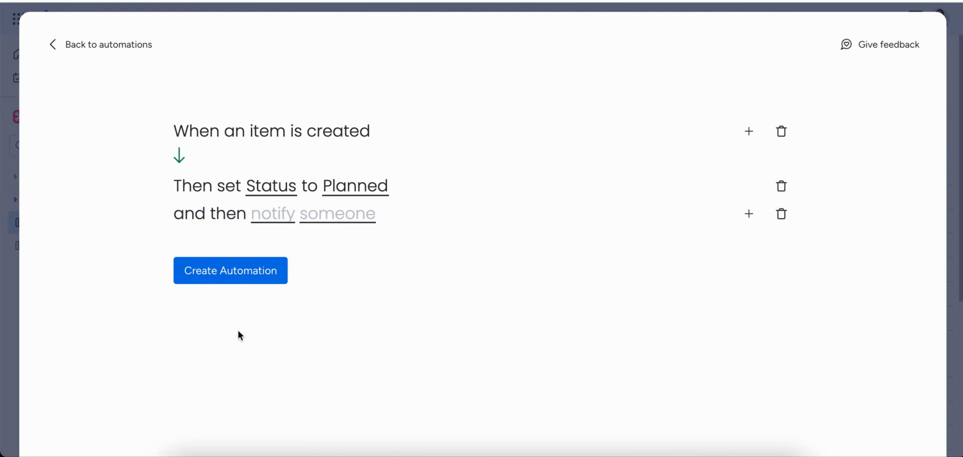
left_click(269, 218)
left_click(294, 269)
type("Hi")
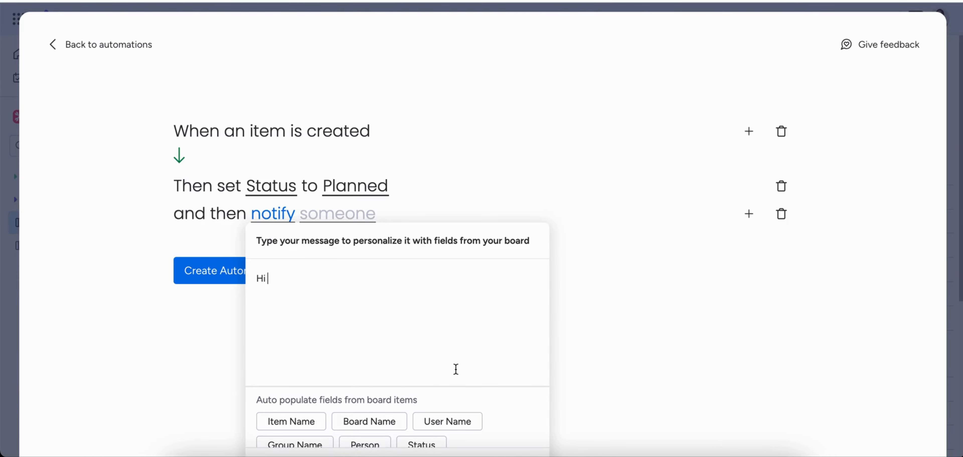
left_click(377, 449)
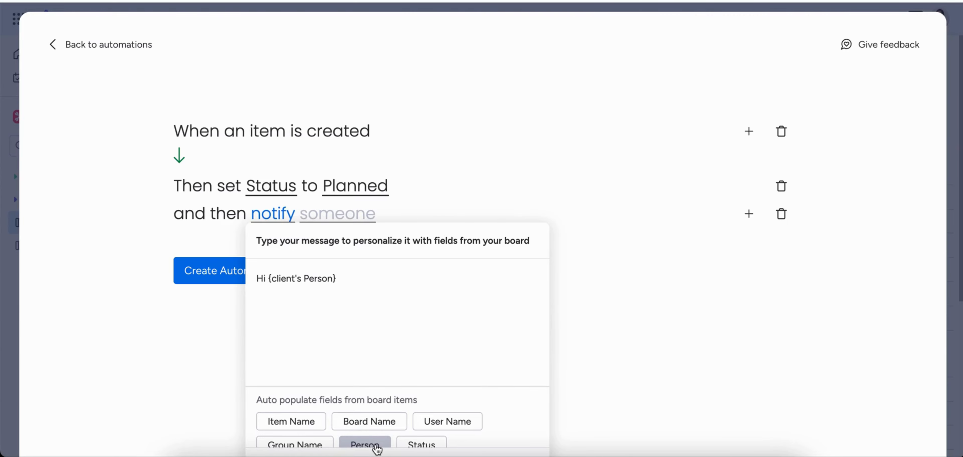
left_click(677, 337)
left_click(781, 214)
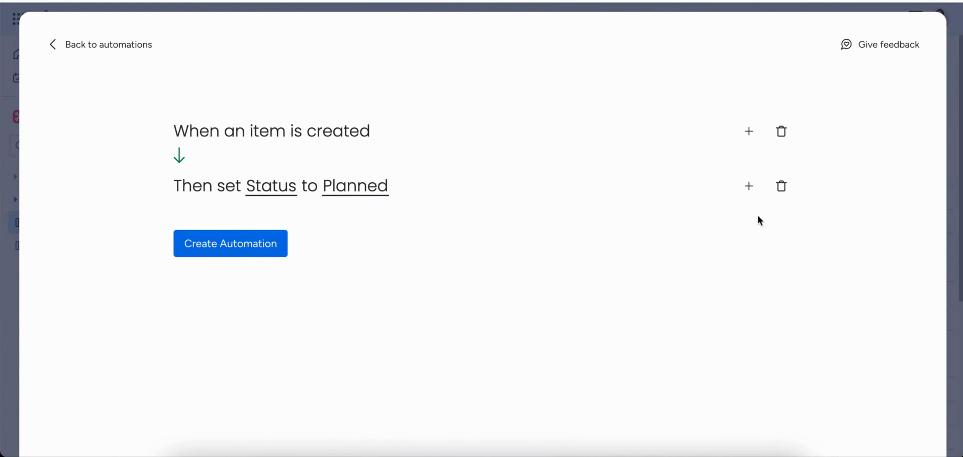
- Add an assign-person action in "Add assignee" mode that puts the Director in the Person column
left_click(749, 185)
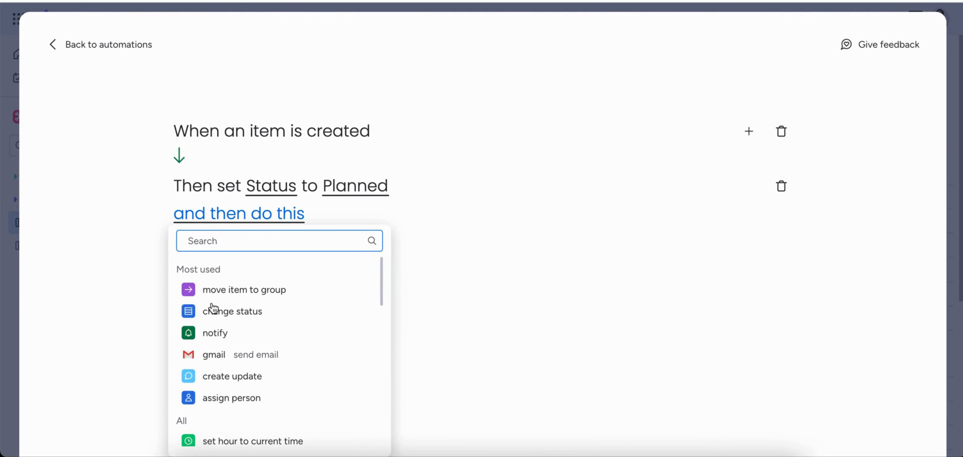
left_click(228, 395)
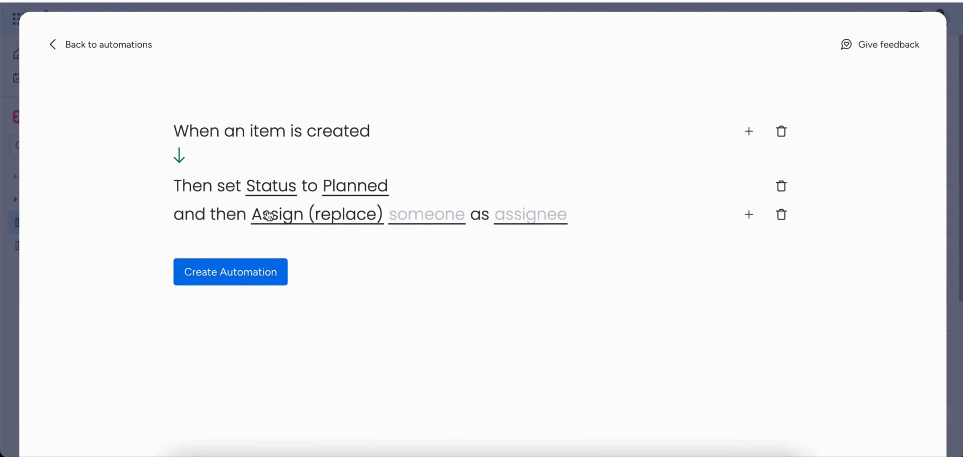
left_click(289, 215)
left_click(298, 273)
left_click(397, 220)
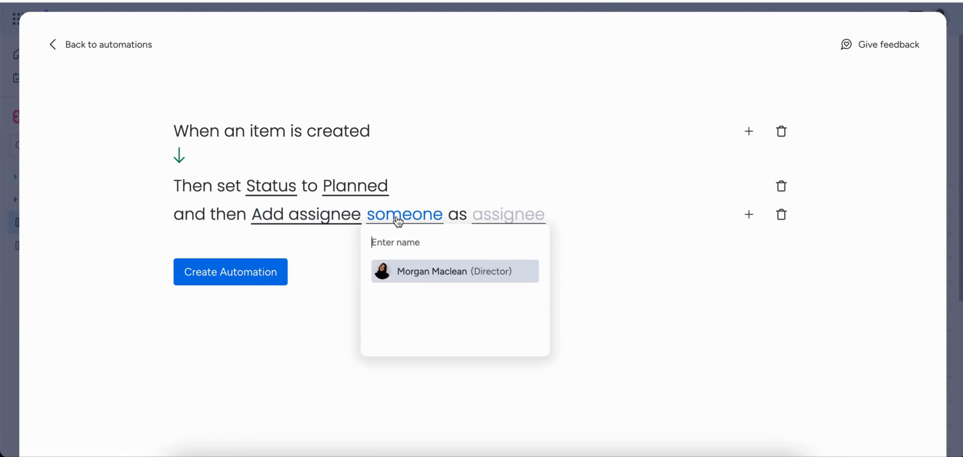
left_click(422, 271)
left_click(548, 221)
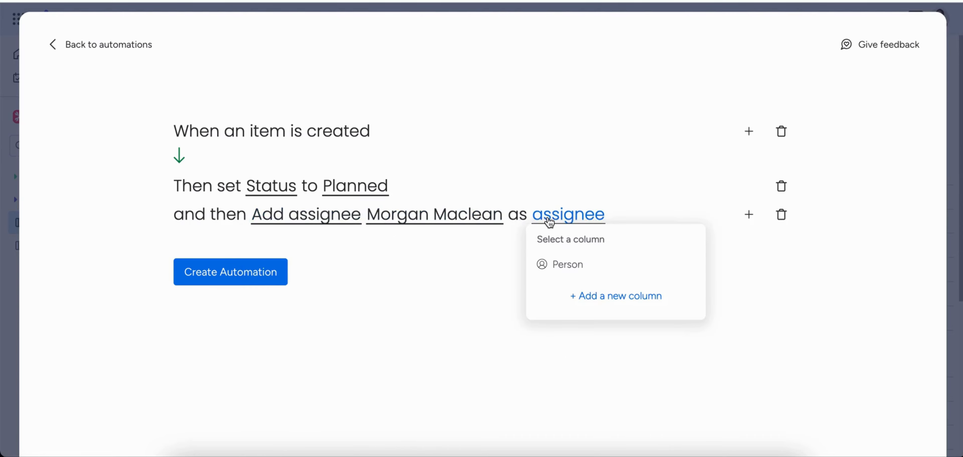
left_click(570, 264)
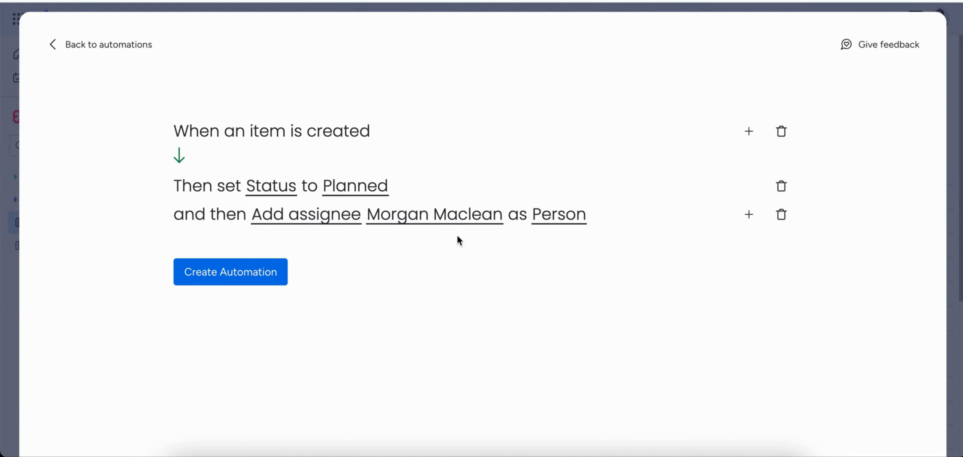
- Add a notify action to the automation with the message "Hi, you have a planned project. Please review"
left_click(749, 214)
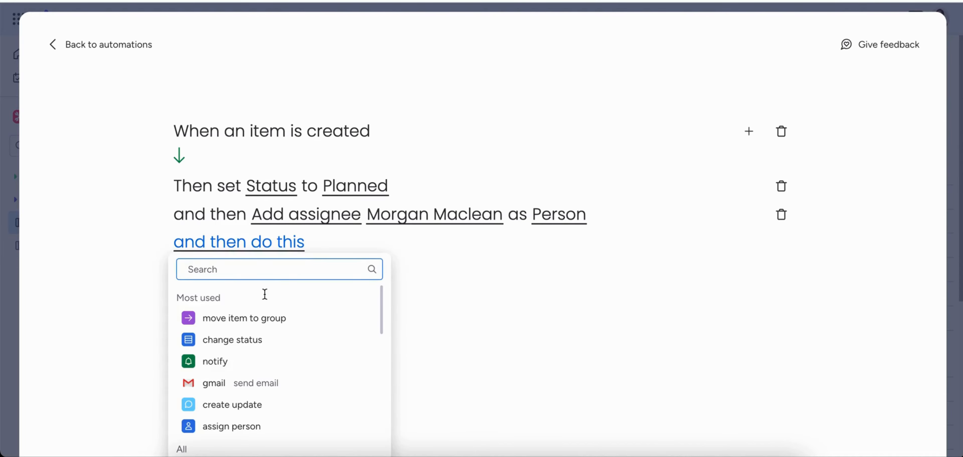
left_click(237, 362)
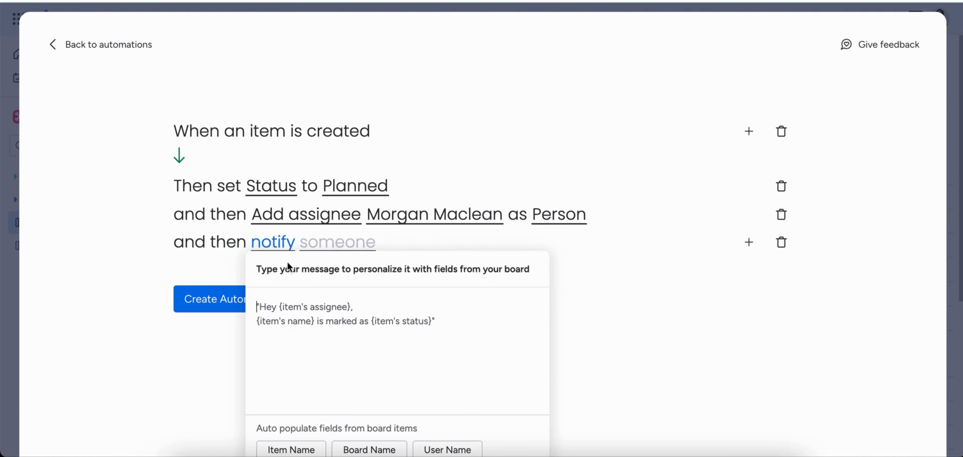
type("Hi")
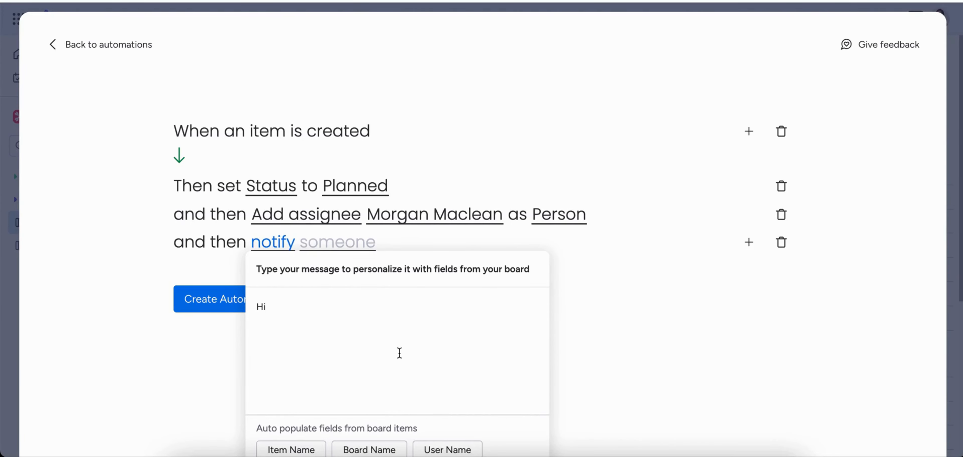
type(", you have a planned project. P")
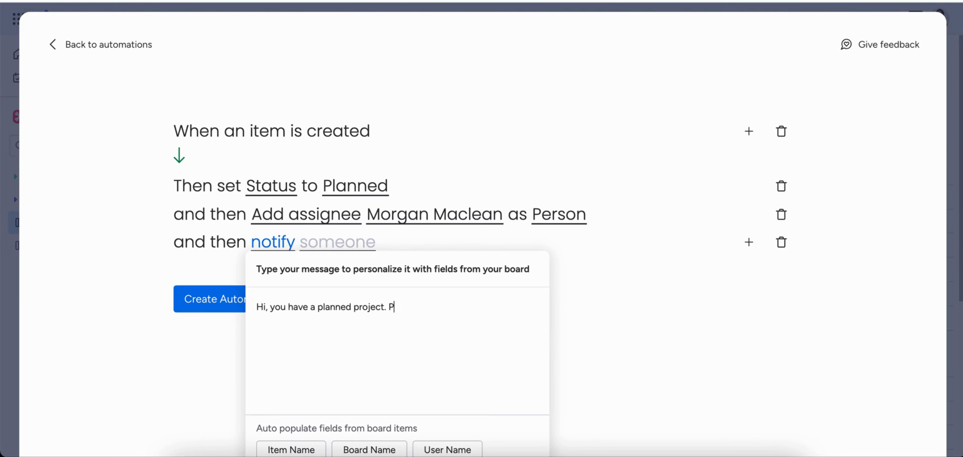
type("lease review")
left_click(622, 282)
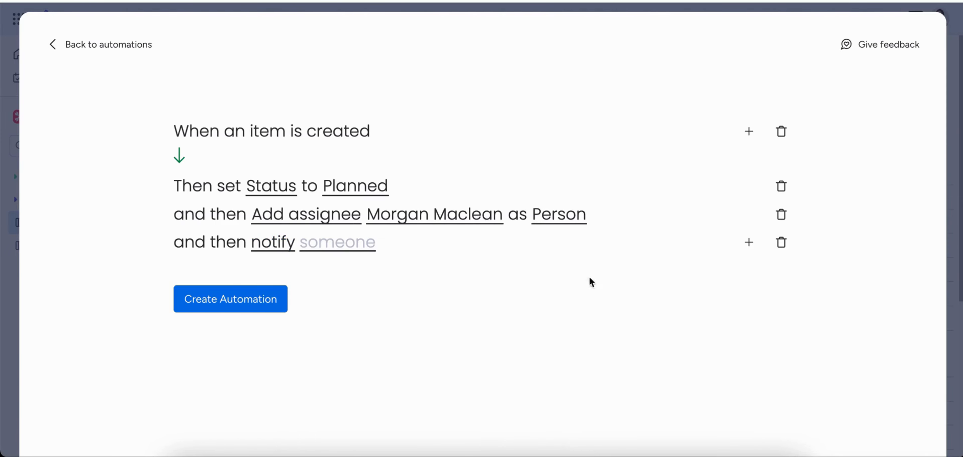
- Send the notification to whoever is in the Person column, check the message, and create the automation
left_click(368, 243)
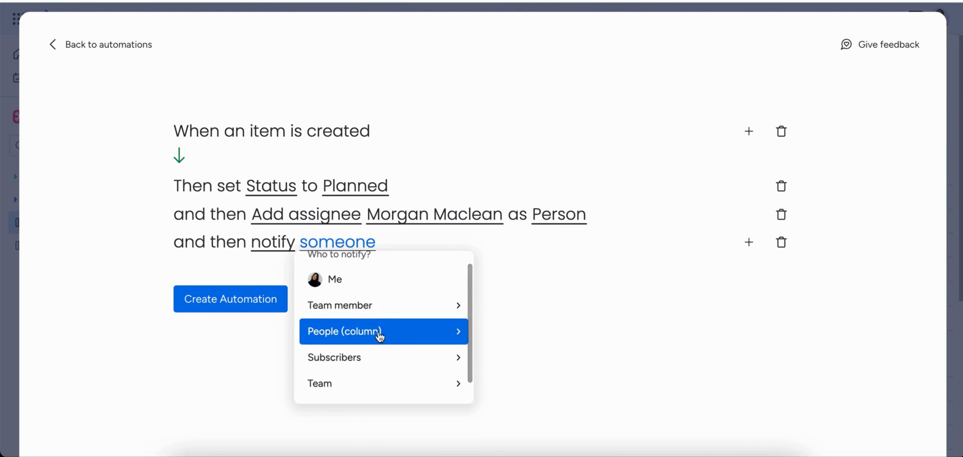
left_click(372, 328)
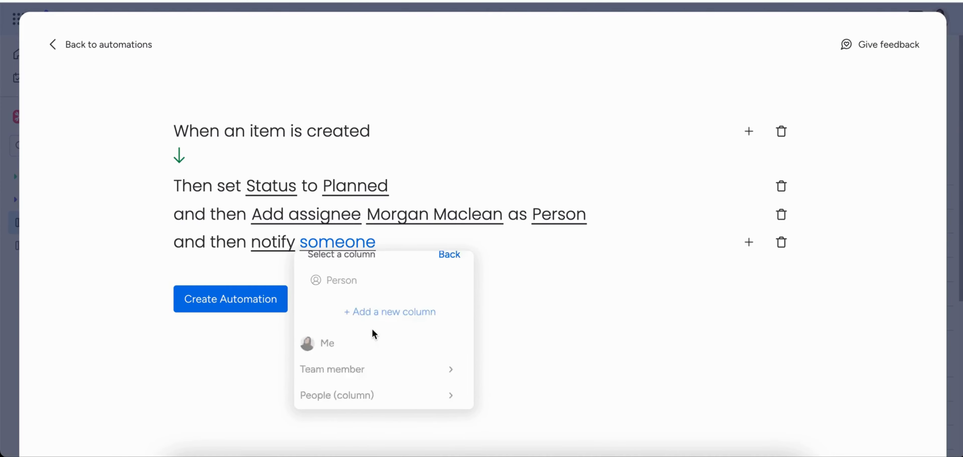
left_click(367, 298)
left_click(276, 252)
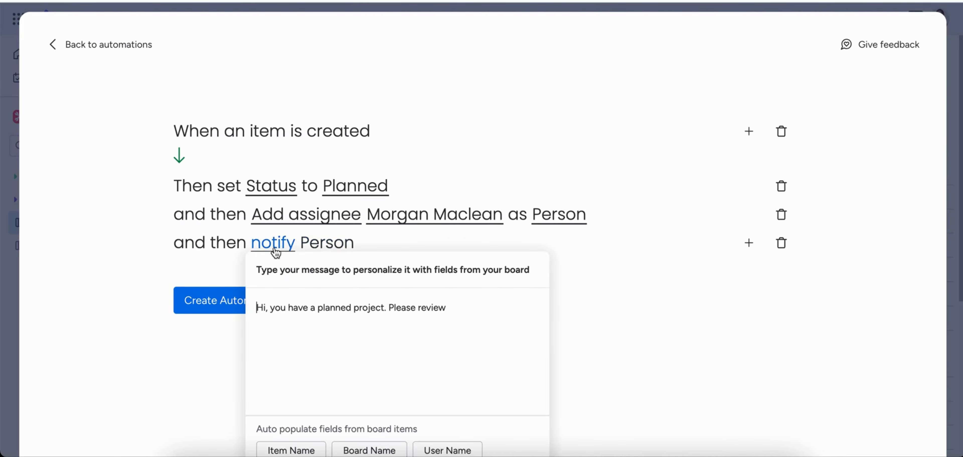
left_click(620, 343)
left_click(209, 291)
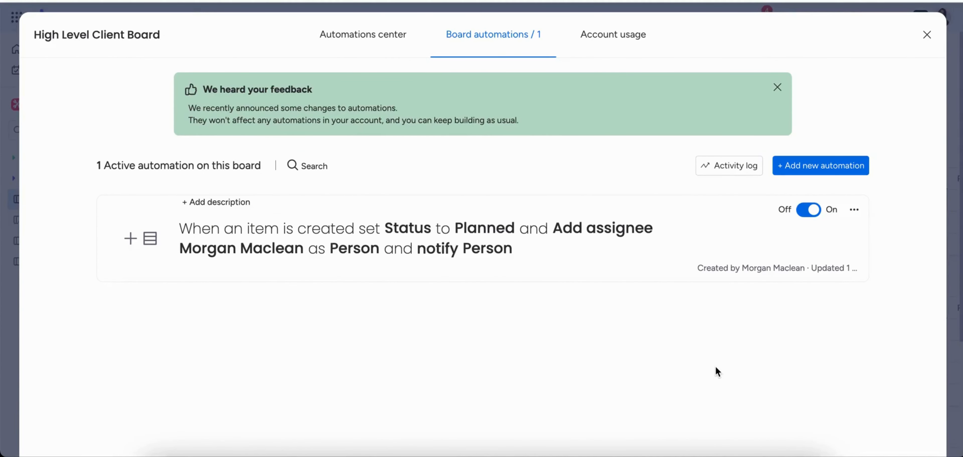
- Start a second automation on the High Level Client Board with the trigger "When Status changes to Active"
left_click(839, 166)
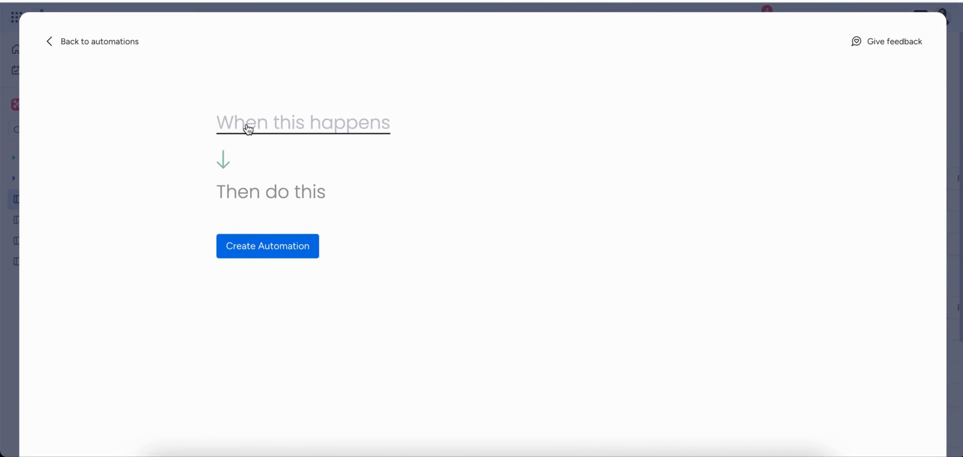
left_click(248, 129)
left_click(276, 195)
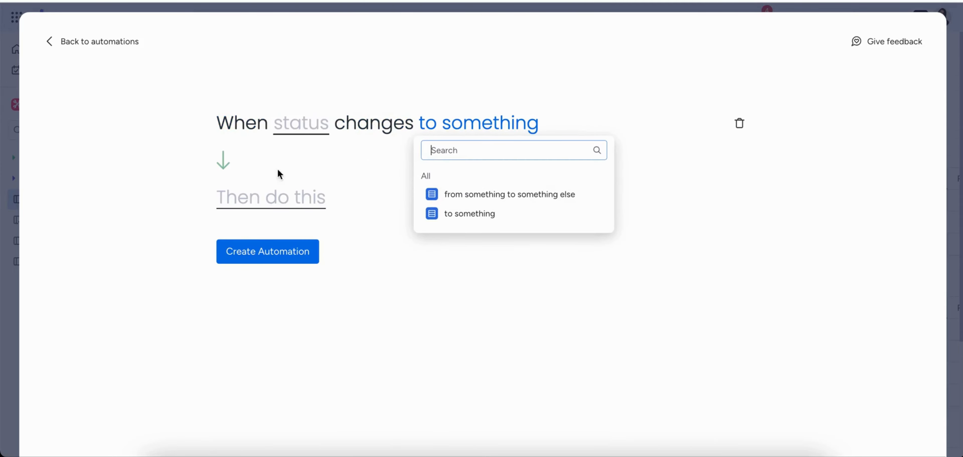
left_click(293, 125)
left_click(310, 169)
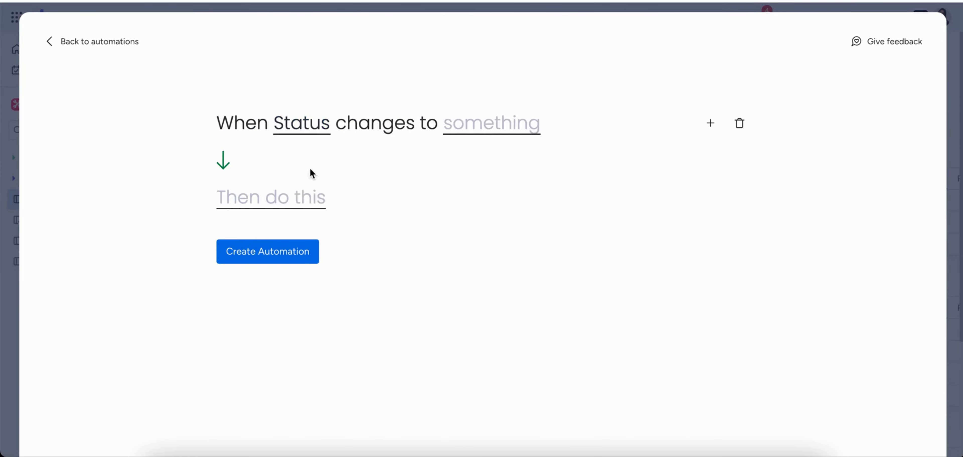
left_click(504, 135)
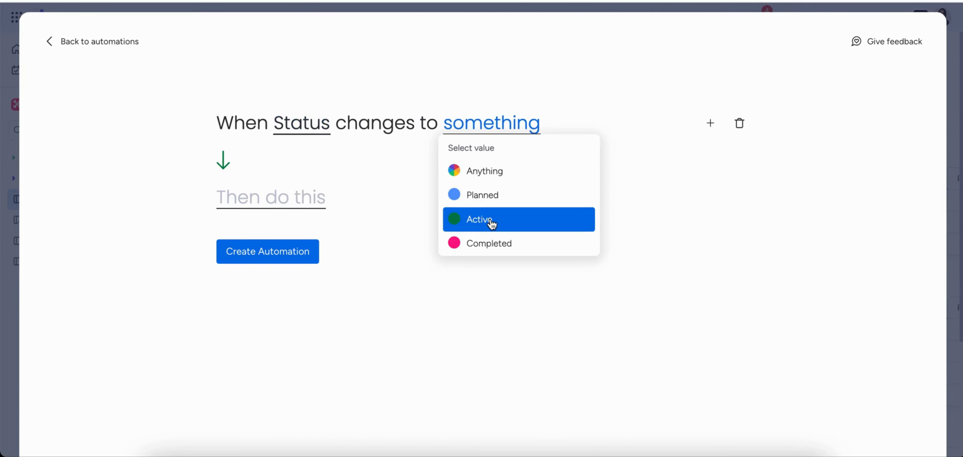
left_click(504, 220)
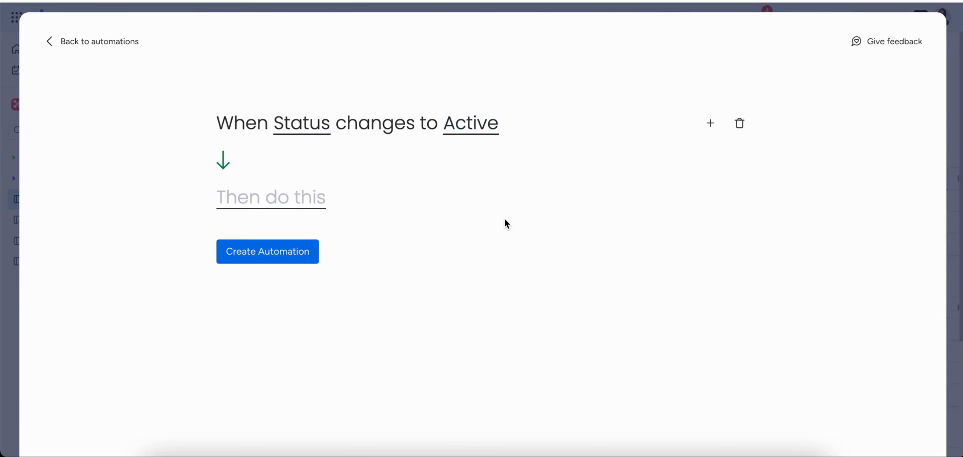
- Add an action that moves the item to the Active Project Work group
left_click(269, 205)
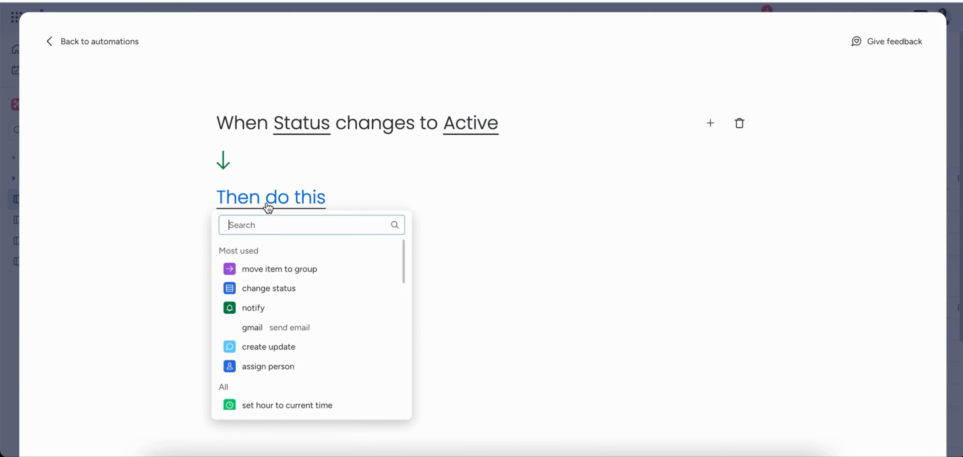
left_click(290, 269)
left_click(404, 209)
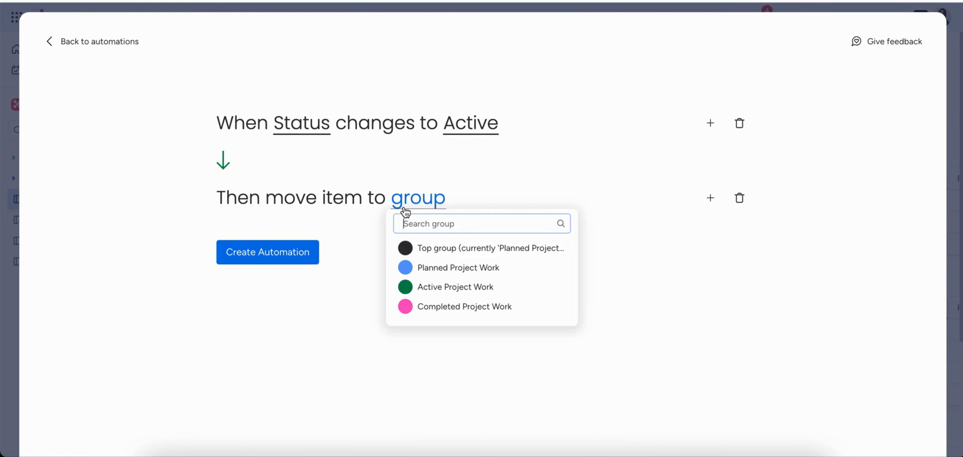
left_click(441, 287)
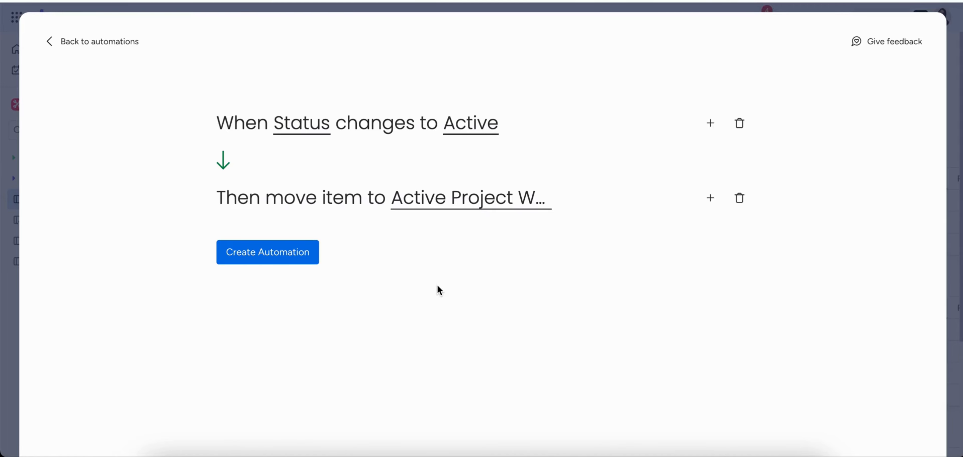
- Add a create-board-from-template action to the automation and open its board settings
left_click(712, 204)
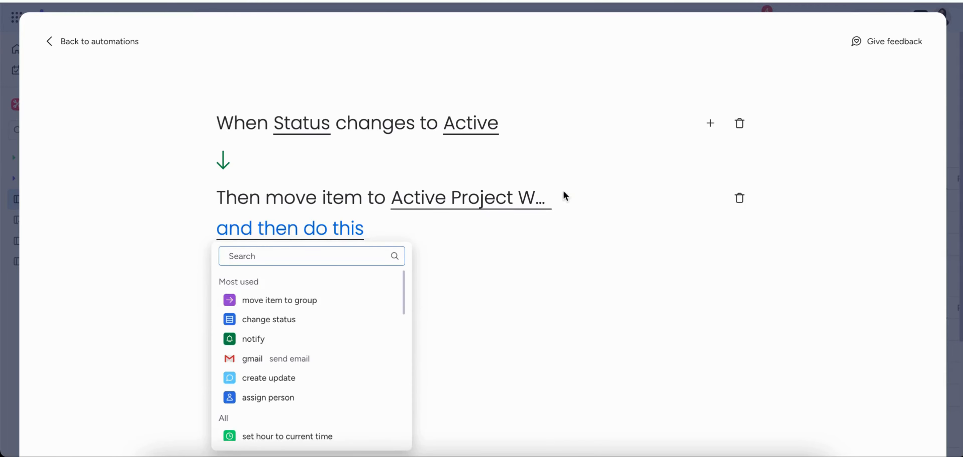
scroll(337, 348, "down", 3)
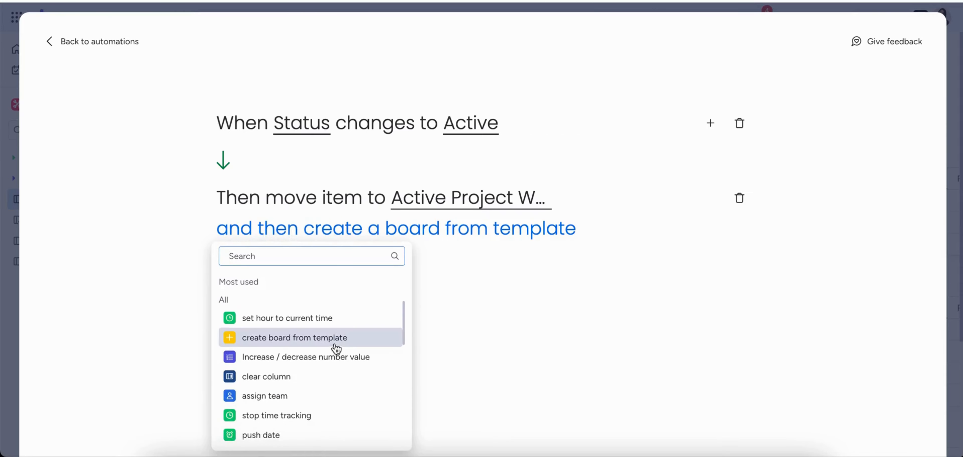
left_click(264, 338)
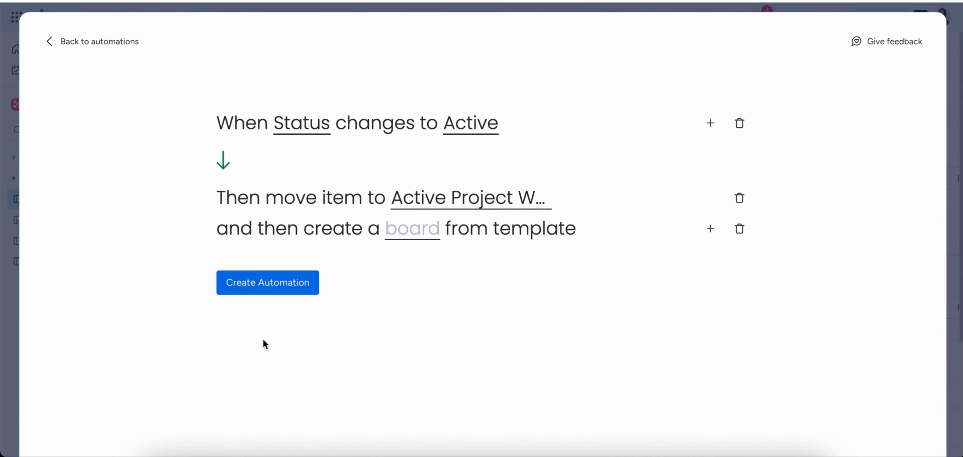
left_click(412, 231)
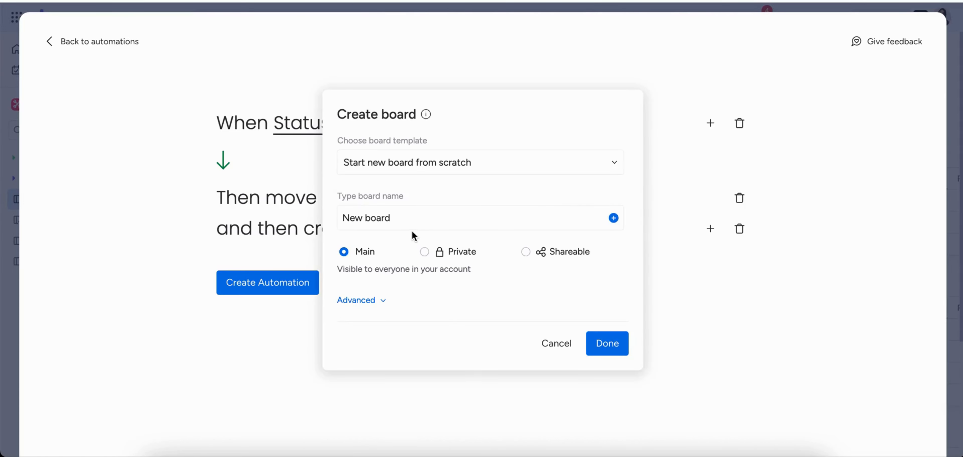
- Configure the board as a main board named "{pulse.name} Client Board" in the Demo workspace, and create the automation
left_click(528, 165)
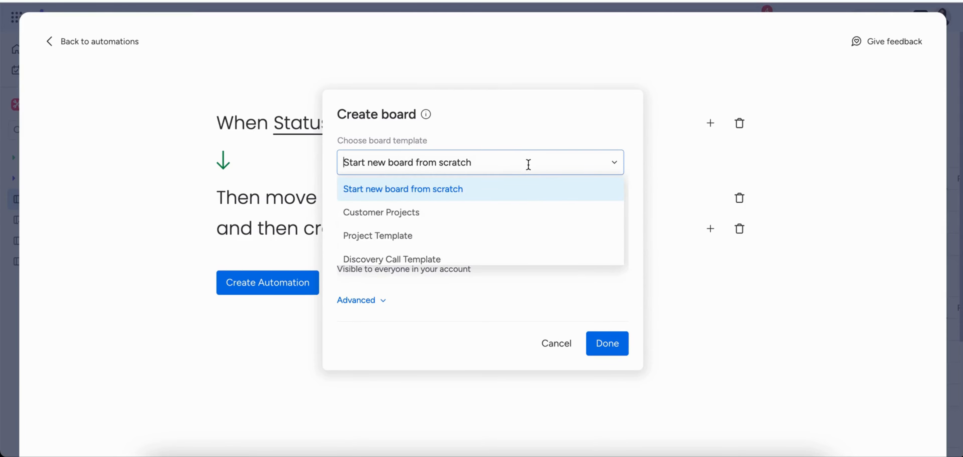
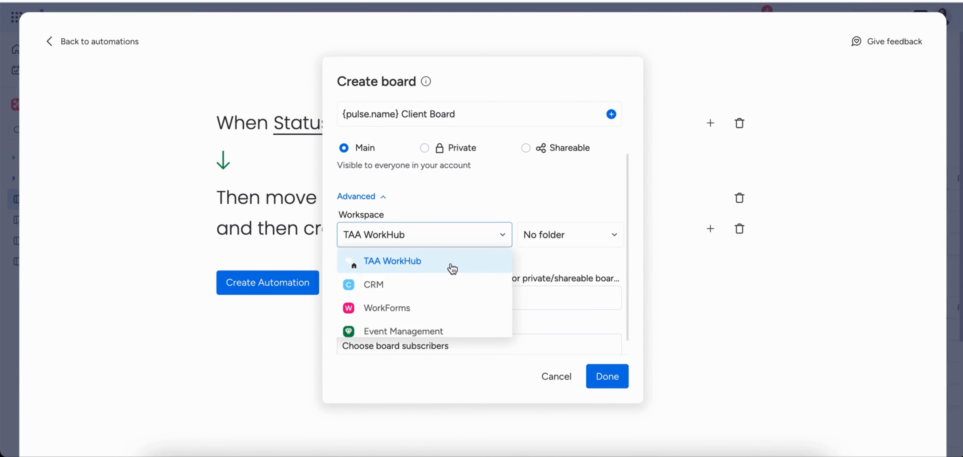
scroll(442, 296, "down", 3)
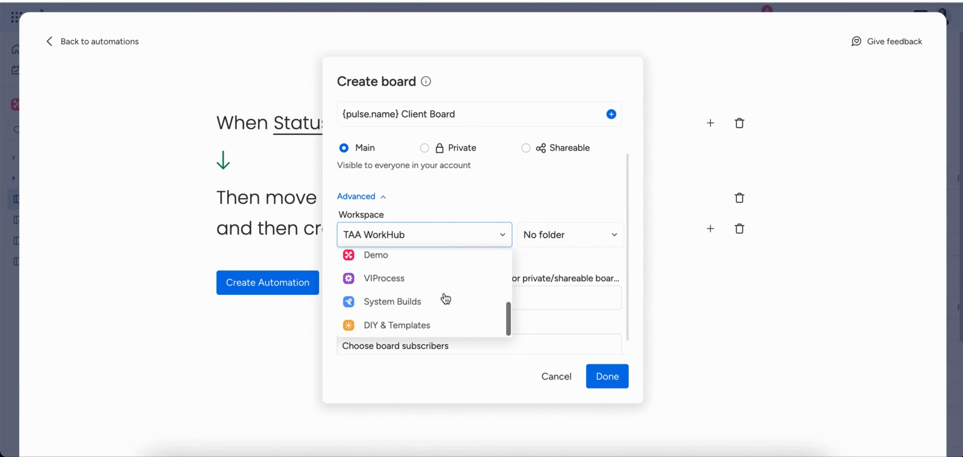
left_click(383, 261)
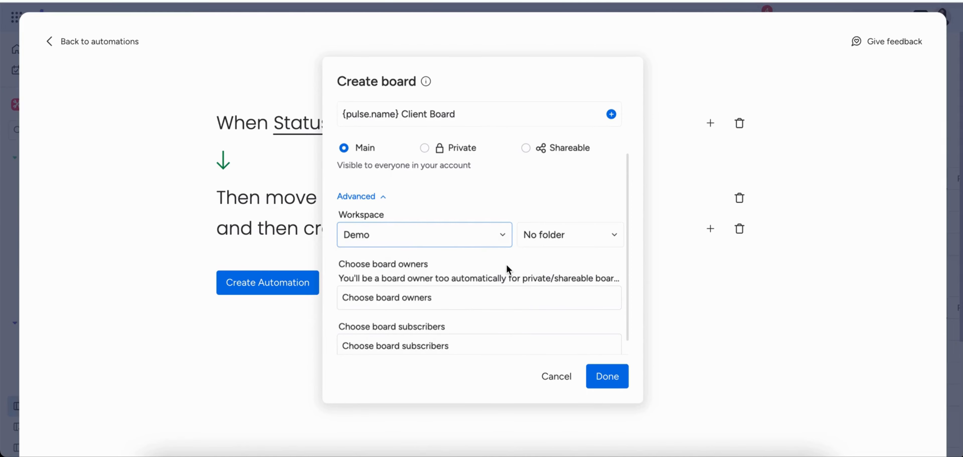
left_click(611, 376)
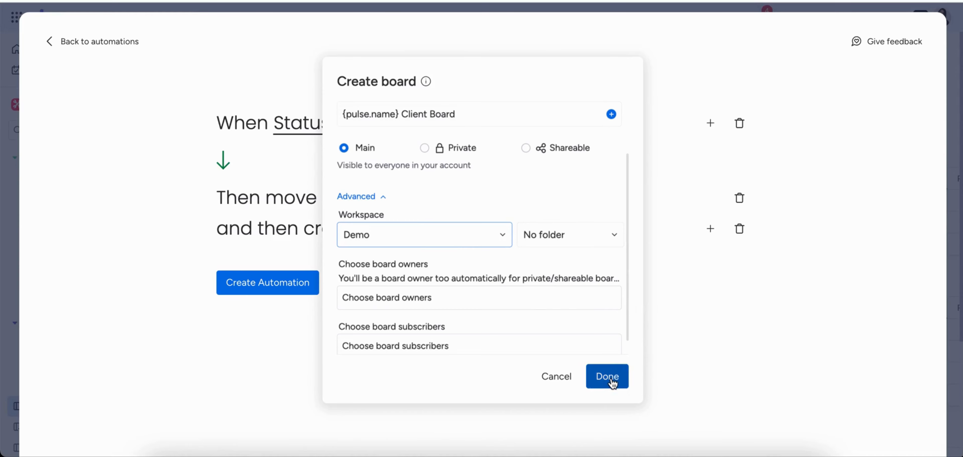
left_click(261, 282)
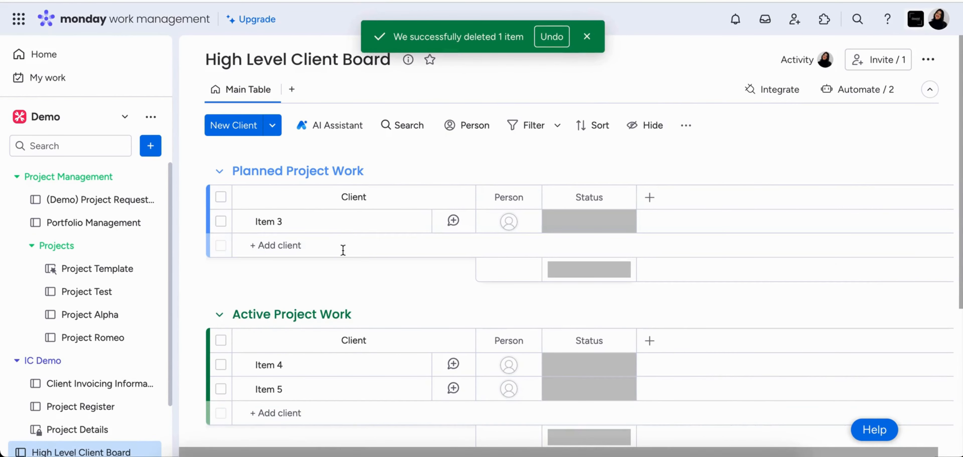
- Add a client with a full name to Planned Project Work, and collapse the Project Management and IC Demo folders
left_click(321, 244)
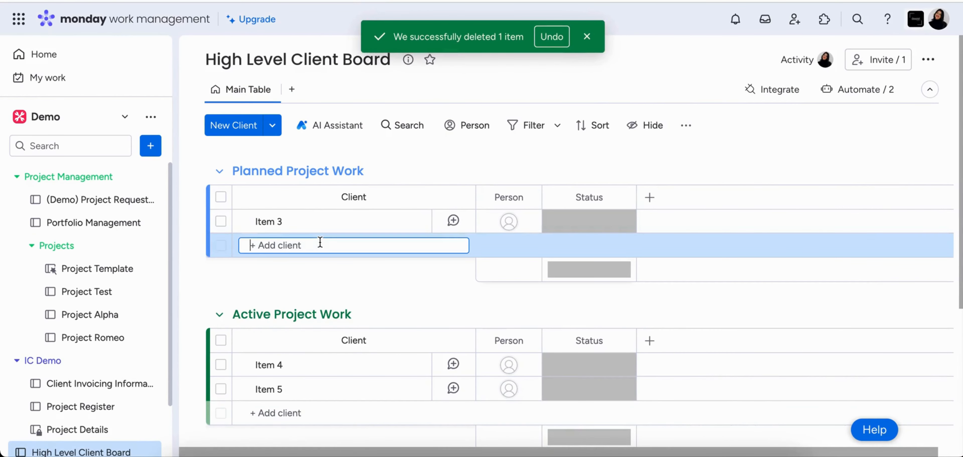
type("Michael Scott")
left_click(69, 177)
key("Return")
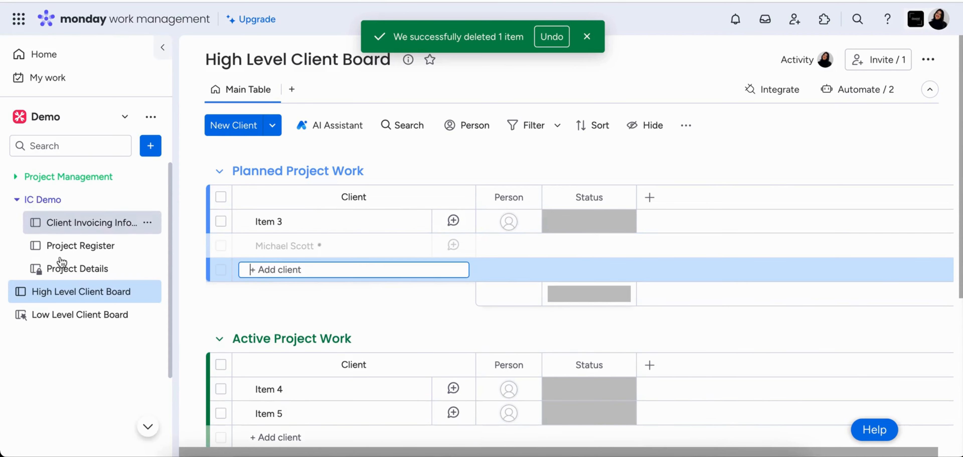
left_click(51, 203)
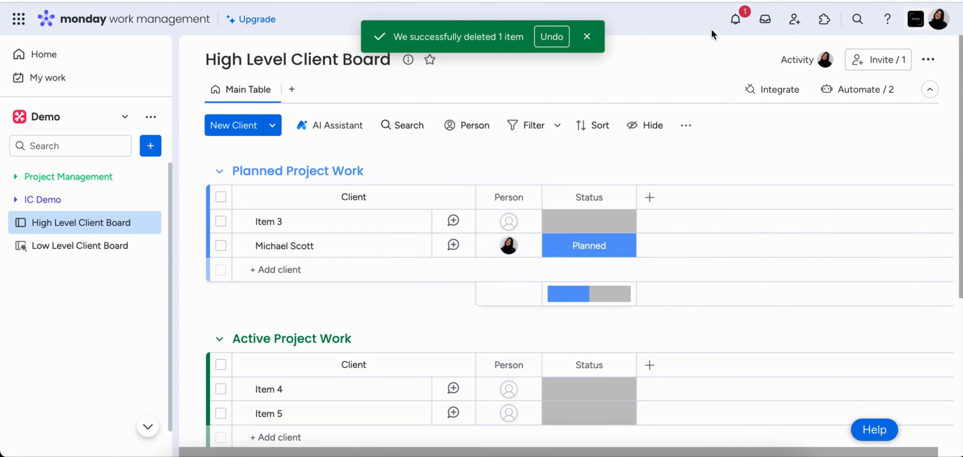
- Set the new client's status to Active and check its placement in the Active Project Work group
left_click(588, 248)
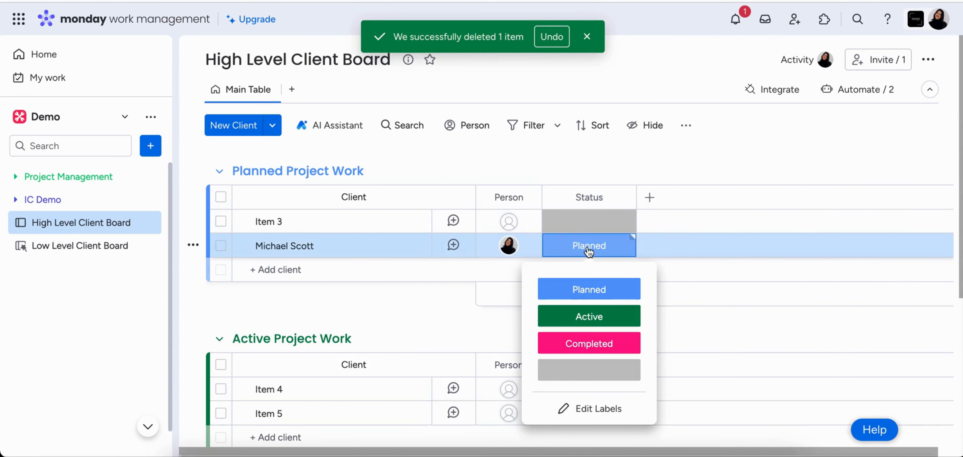
left_click(591, 317)
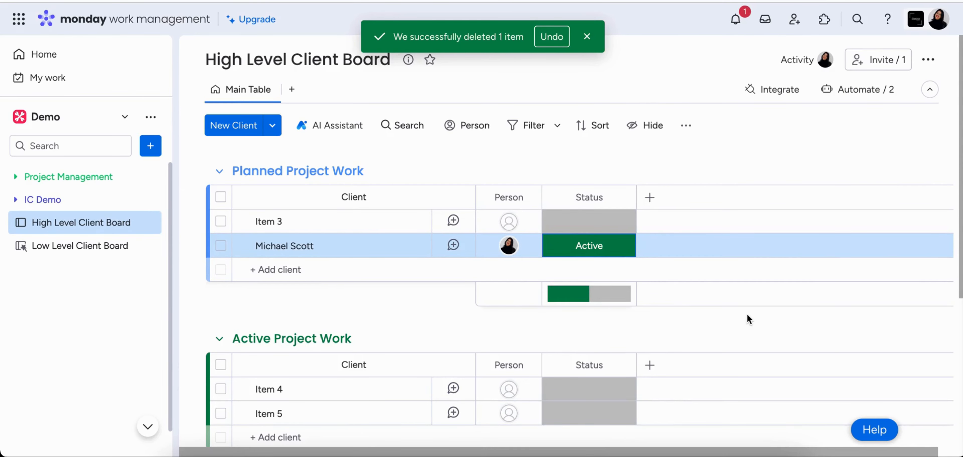
scroll(747, 315, "down", 2)
scroll(749, 319, "up", 1)
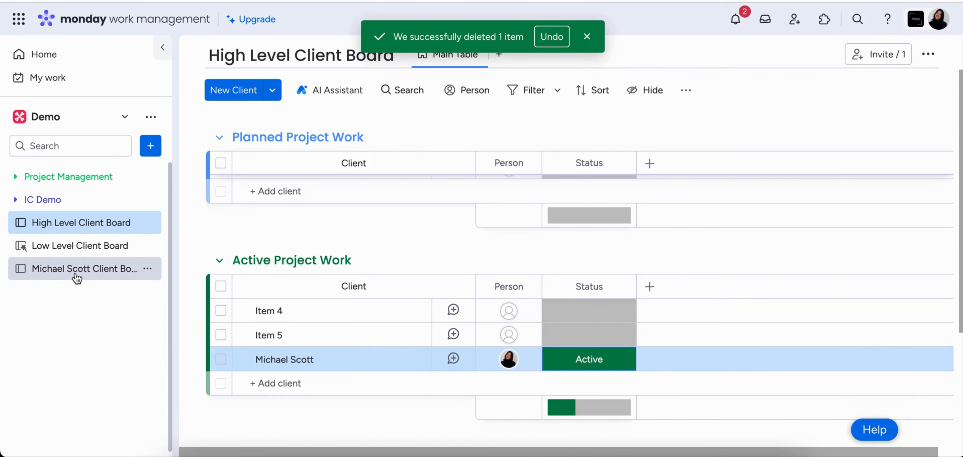
- Review the new client's own board and return to the High Level Client Board
left_click(92, 277)
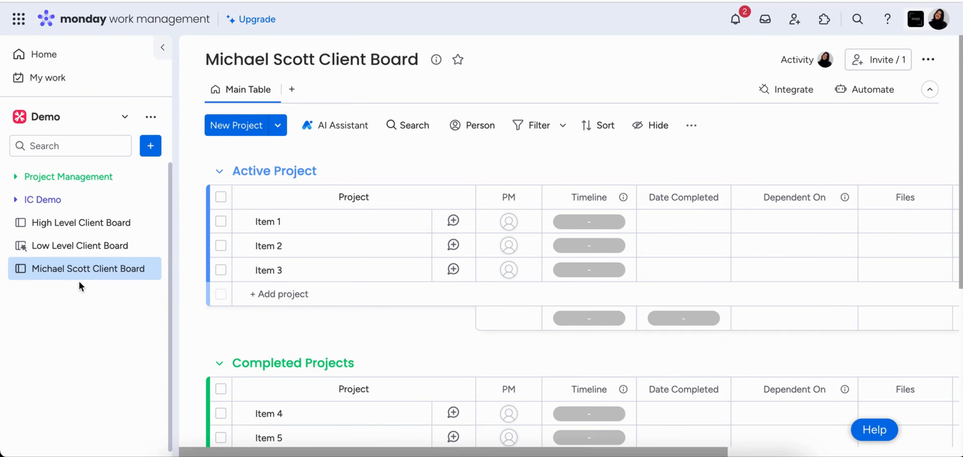
left_click(105, 227)
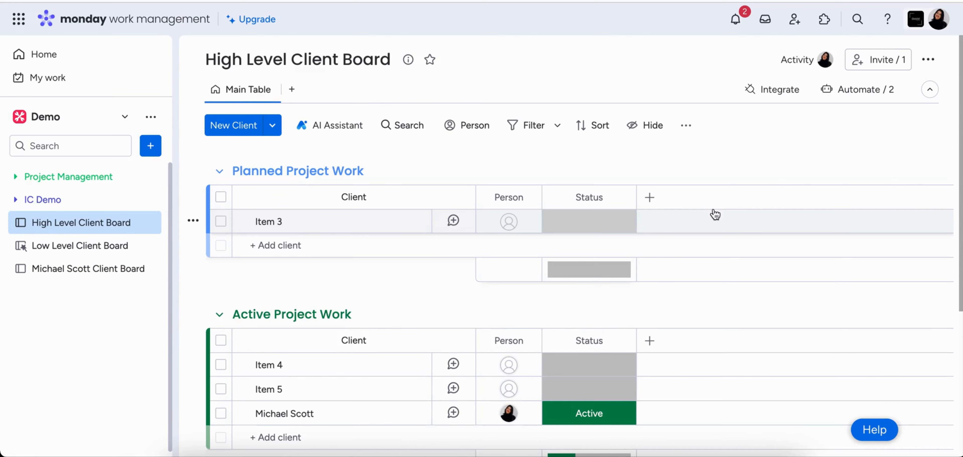
- Add a Connect boards column and select the client's own board and the Low Level Client Board for it
left_click(649, 197)
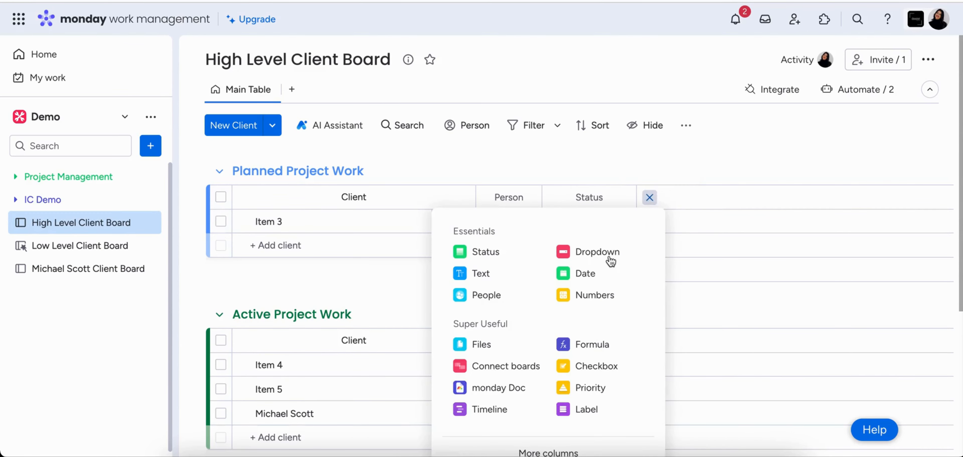
left_click(509, 368)
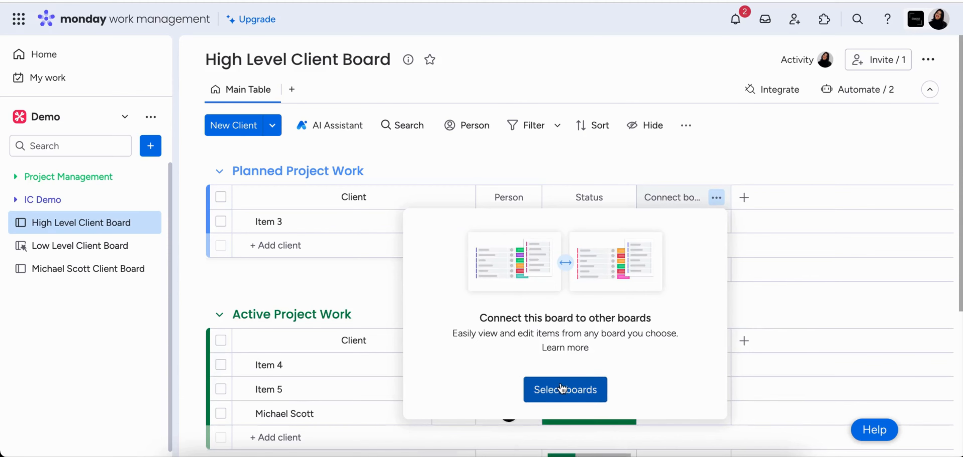
left_click(563, 388)
scroll(562, 388, "down", 3)
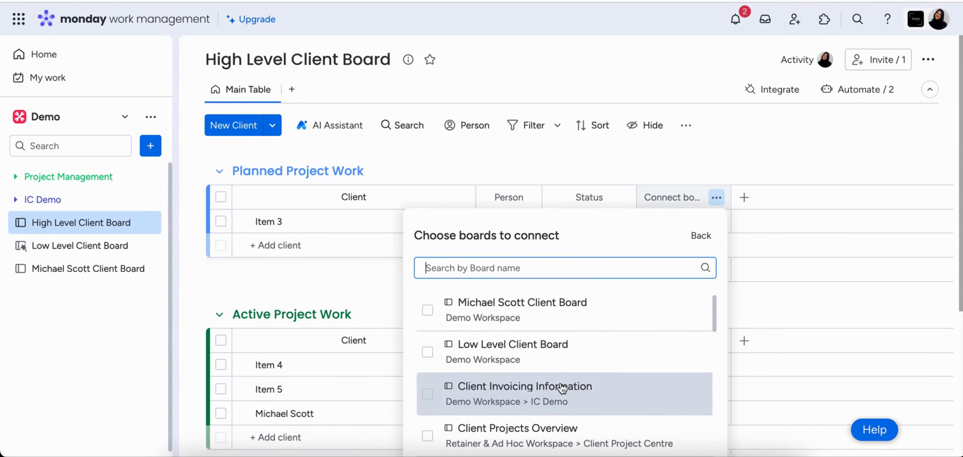
scroll(562, 388, "down", 2)
scroll(562, 388, "up", 4)
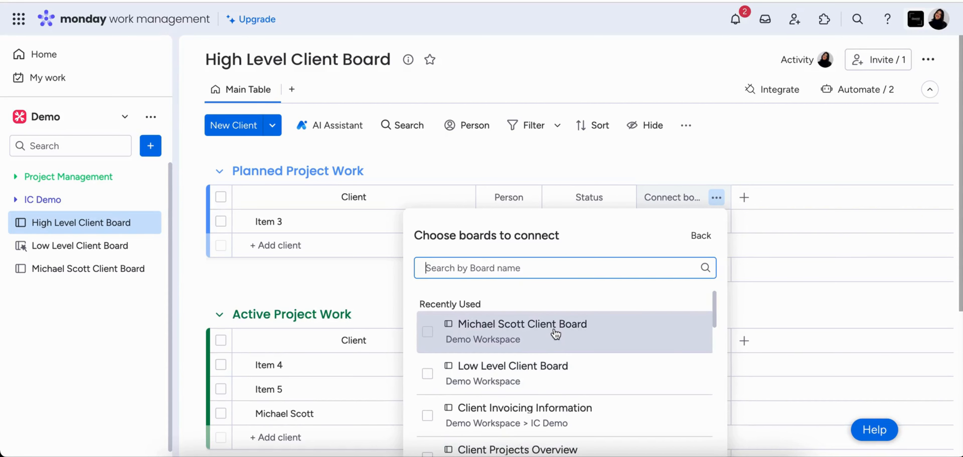
left_click(556, 333)
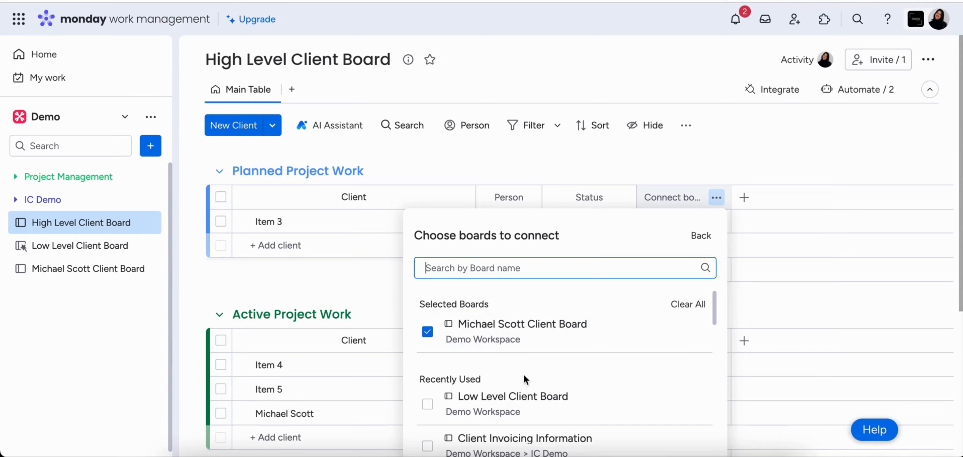
left_click(525, 401)
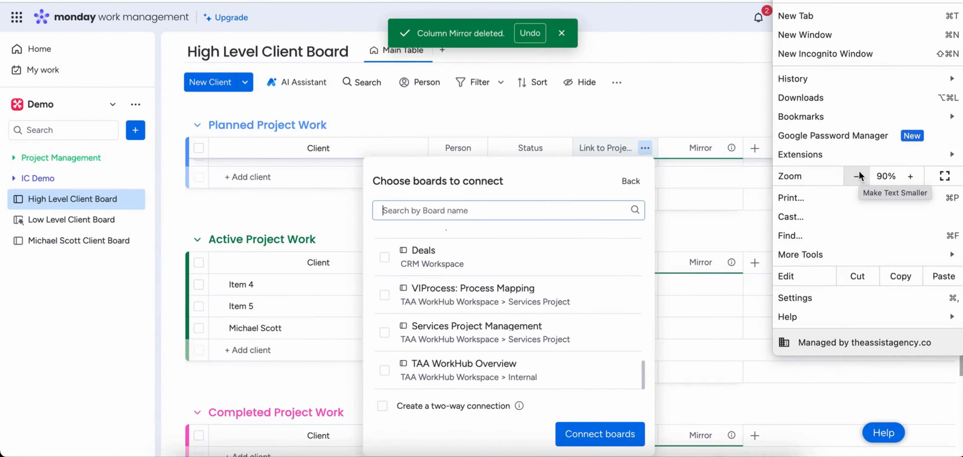
- Connect the selected boards through a two-way connection and skip creating a mirror column from the confirmation
left_click(739, 96)
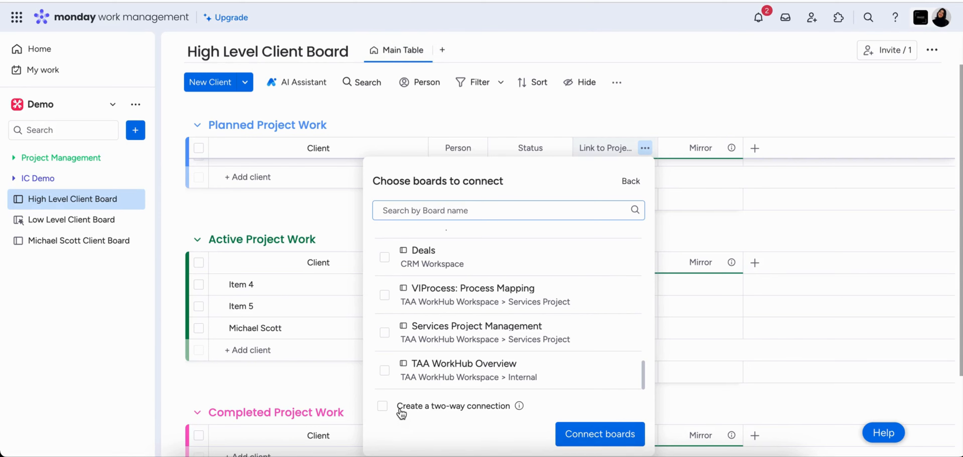
left_click(382, 406)
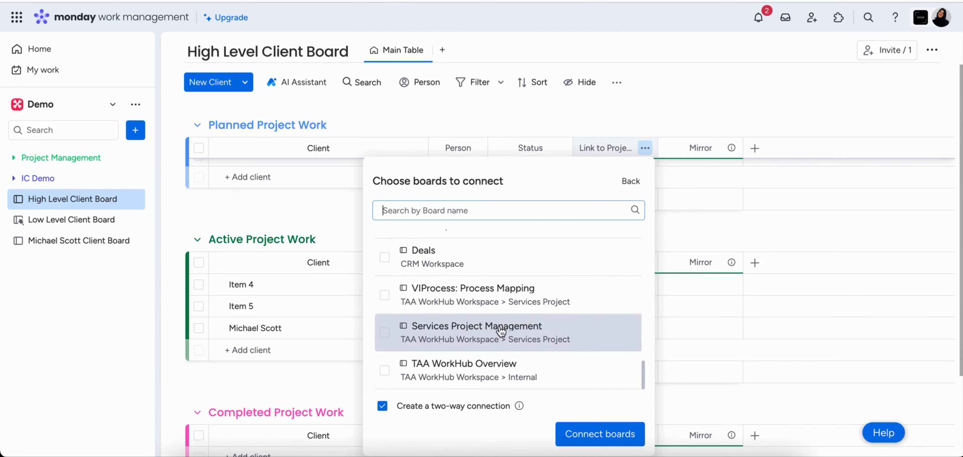
scroll(499, 333, "up", 1)
scroll(500, 327, "up", 10)
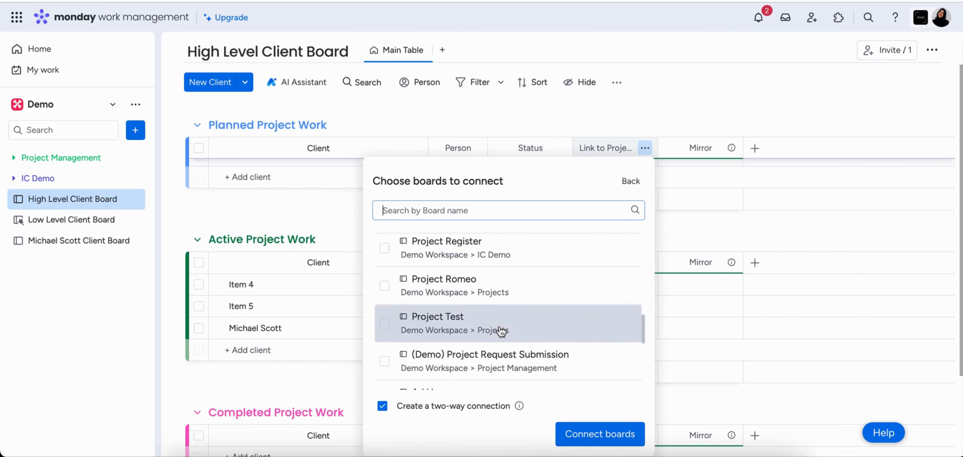
left_click(598, 441)
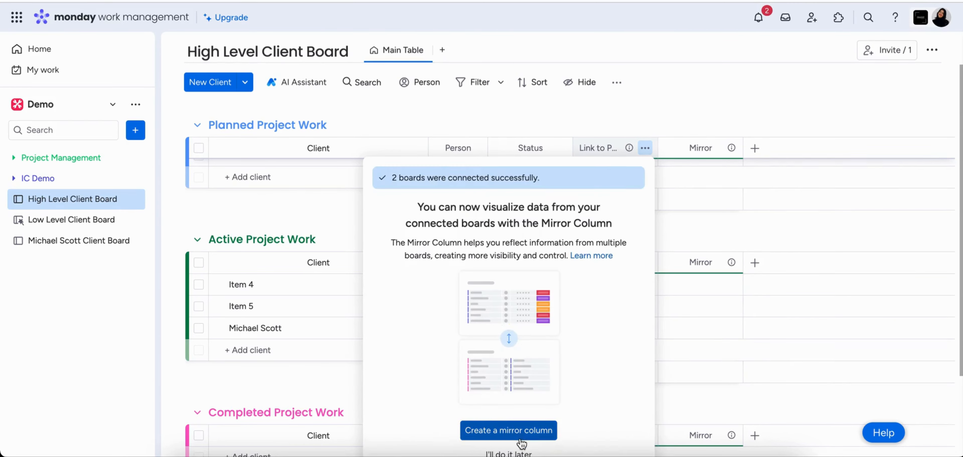
left_click(527, 453)
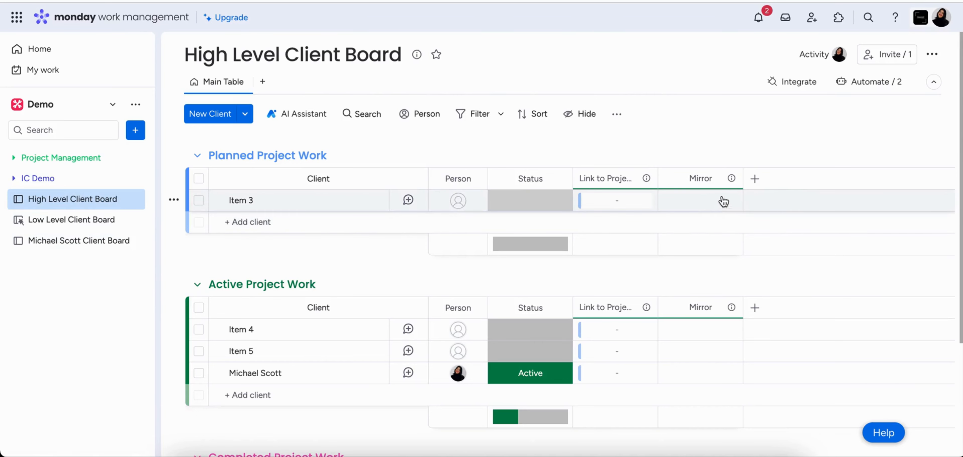
- Set the Mirror column to show the Timeline column from both the Low Level Client Board and the client's own board
left_click(730, 178)
mouse_move(702, 200)
left_click(533, 208)
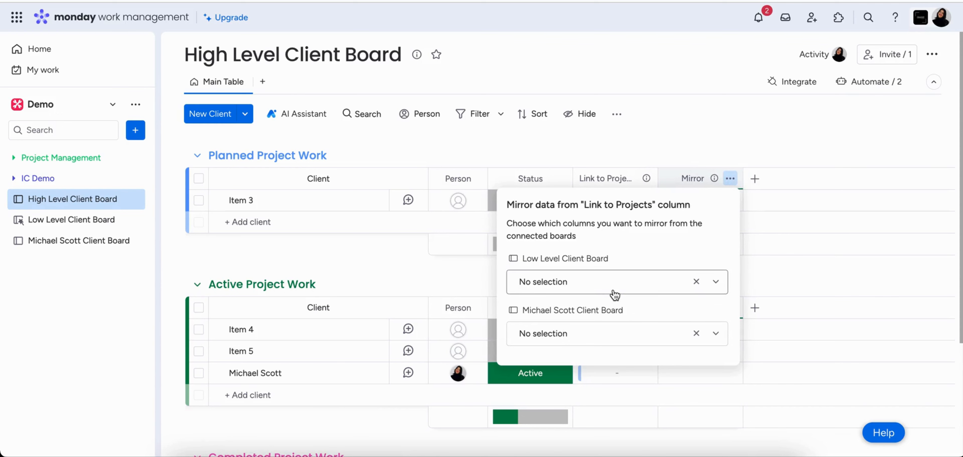
left_click(637, 335)
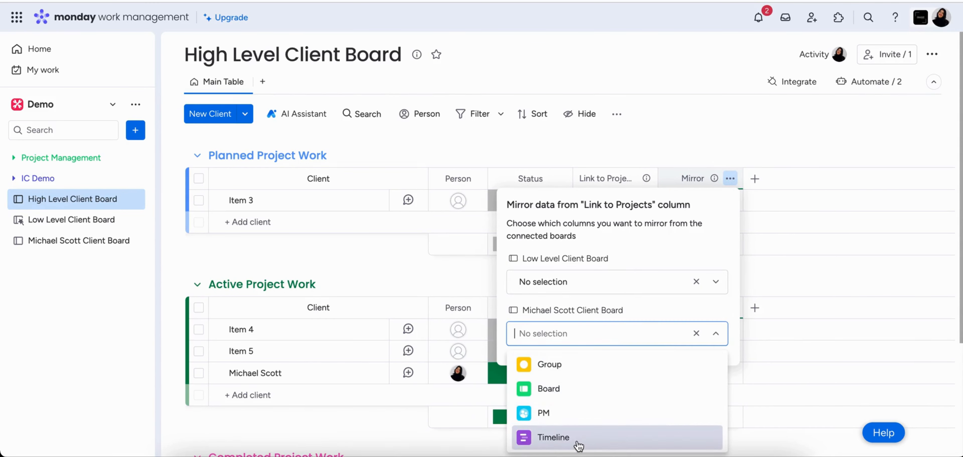
left_click(579, 441)
left_click(557, 282)
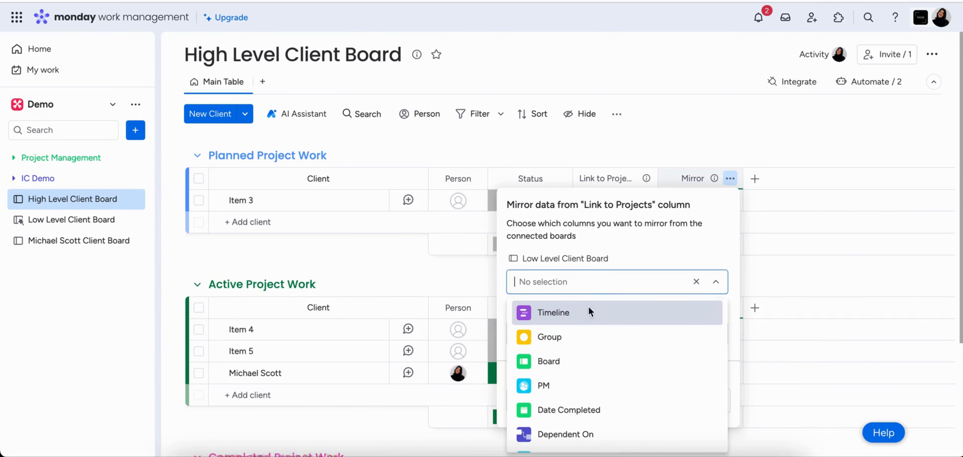
left_click(582, 320)
scroll(615, 362, "down", 4)
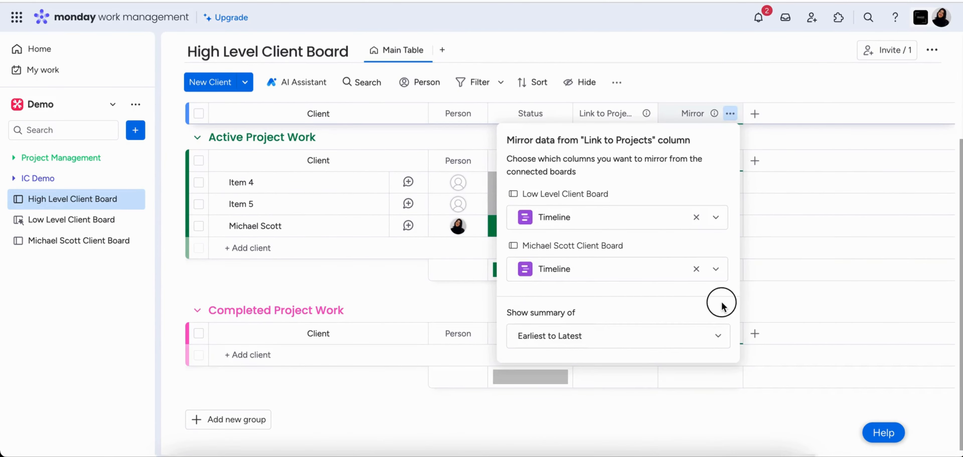
left_click(773, 305)
- Rename the Mirror column to "Timeline"
scroll(776, 304, "up", 3)
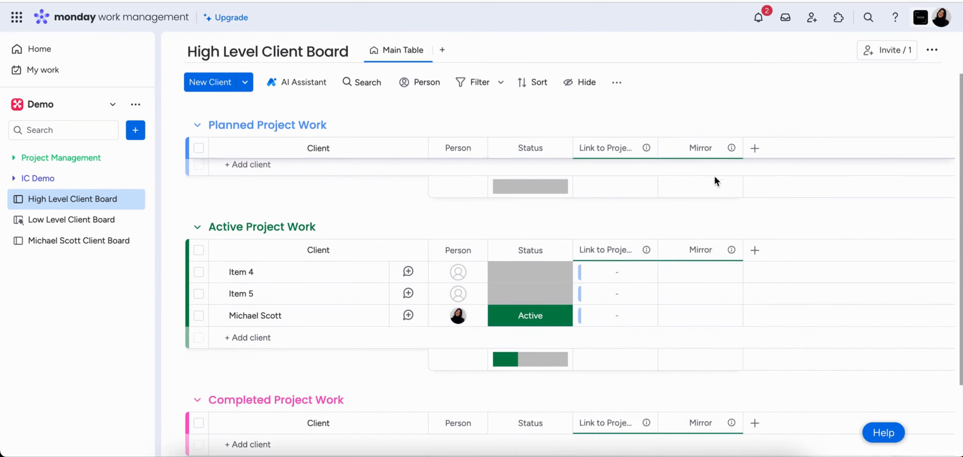
left_click(704, 150)
key("BackSpace")
key("BackSpace")
key("BackSpace")
key("BackSpace")
key("BackSpace")
key("BackSpace")
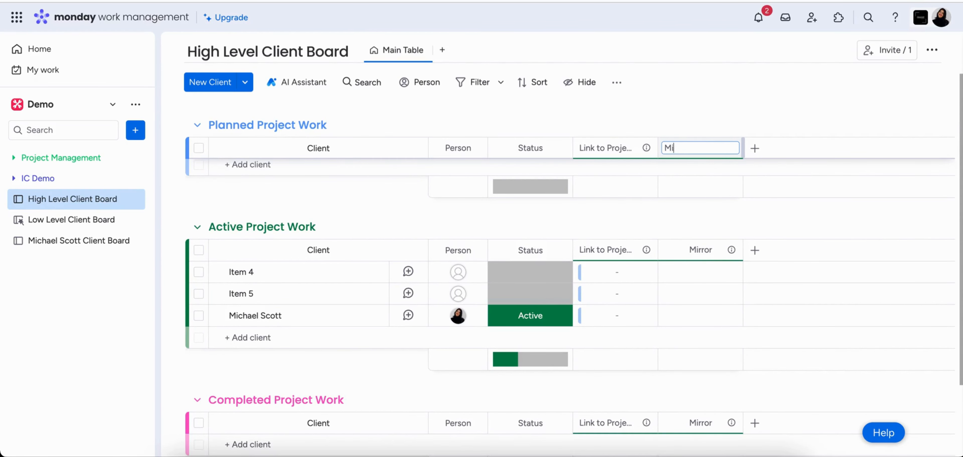
type("Timeline")
left_click(727, 95)
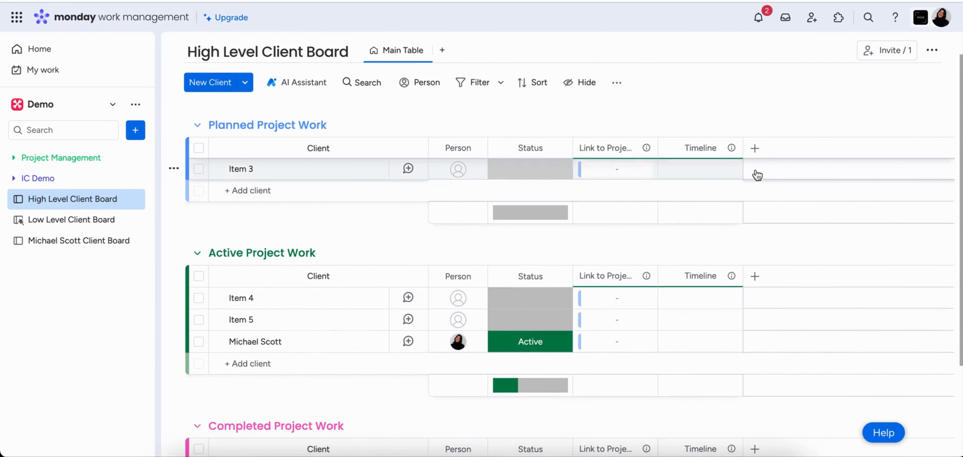
- Add another Mirror column and base it on the Link to Projects connection
left_click(755, 148)
left_click(674, 379)
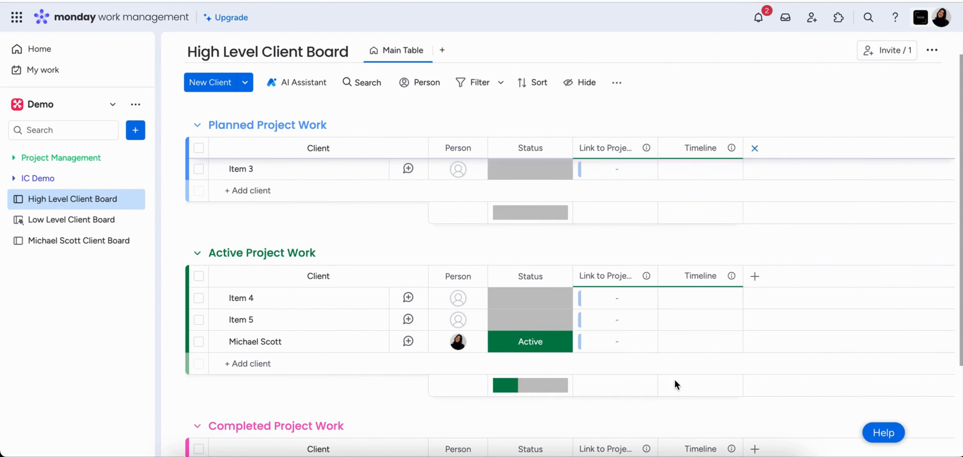
type("mirror")
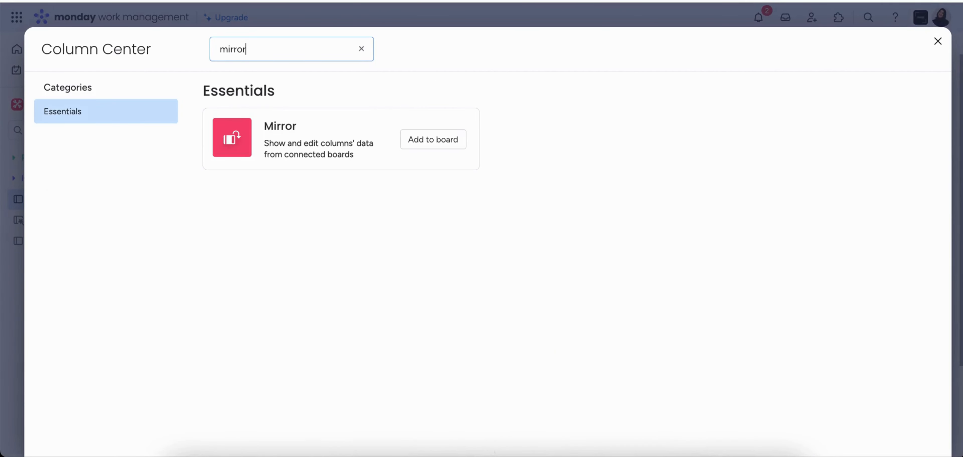
left_click(437, 144)
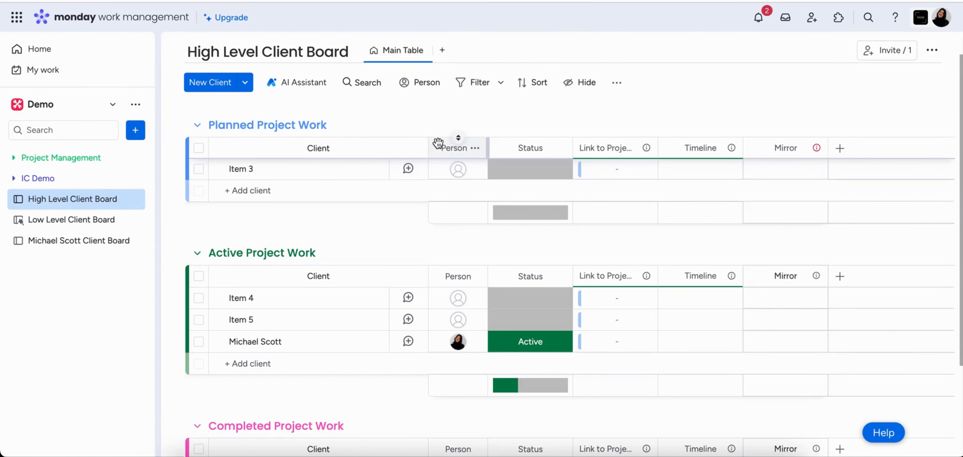
left_click(684, 334)
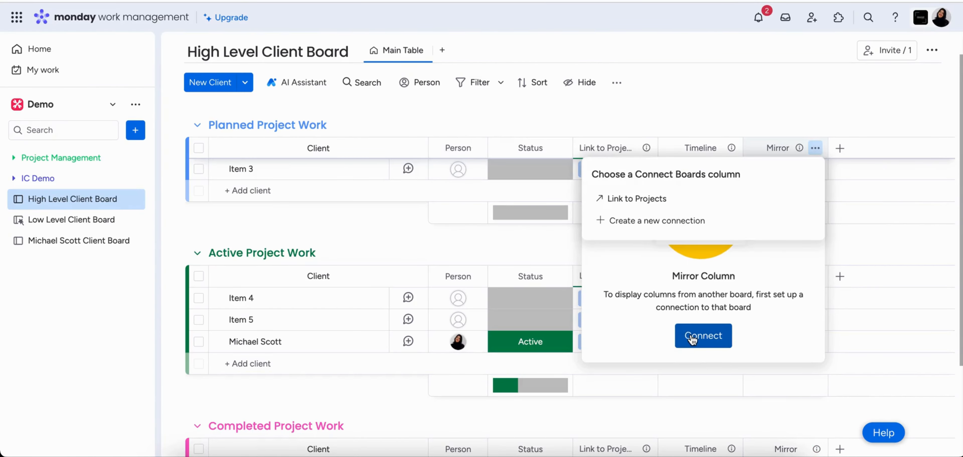
left_click(643, 202)
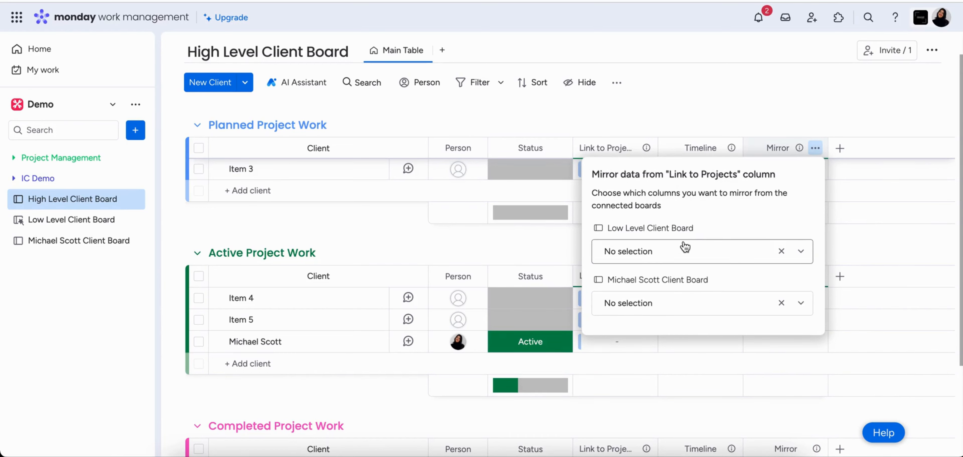
- Mirror Current Billable Hours from both connected boards in the new column and show the summary as Sum
left_click(697, 254)
scroll(698, 360, "down", 2)
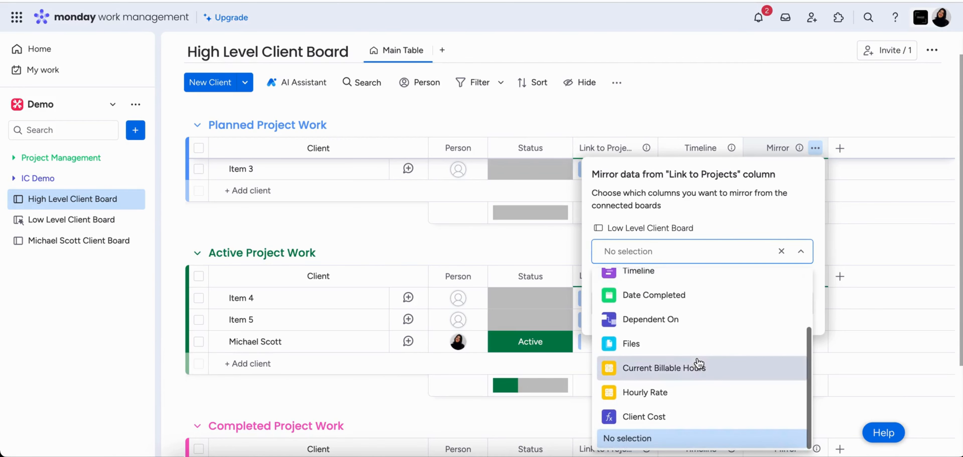
left_click(698, 369)
left_click(678, 314)
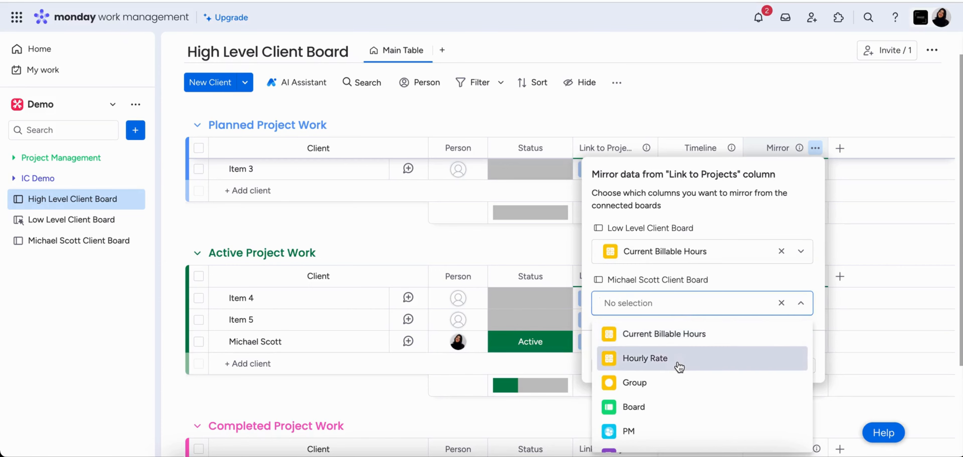
left_click(679, 335)
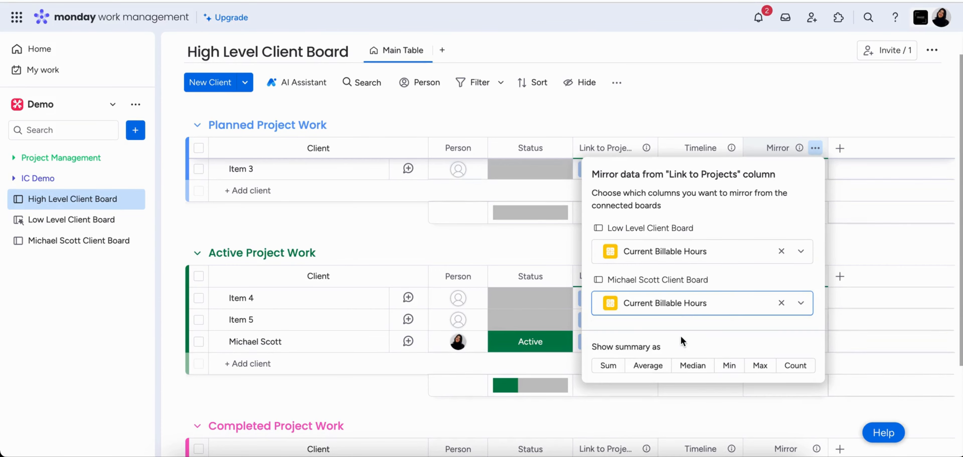
left_click(608, 366)
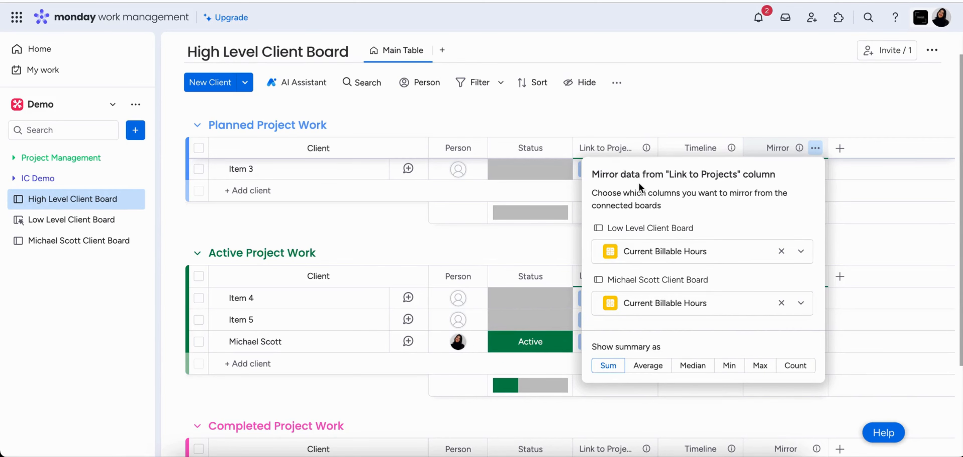
left_click(729, 101)
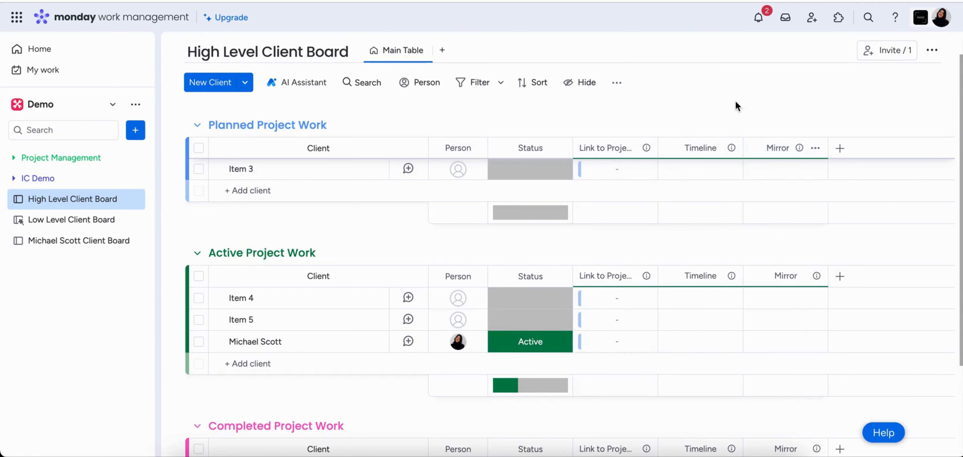
- Rename the new Mirror column to "Billable Hours" after refreshing the board, and adjust the column's width to fit the title
left_click(784, 150)
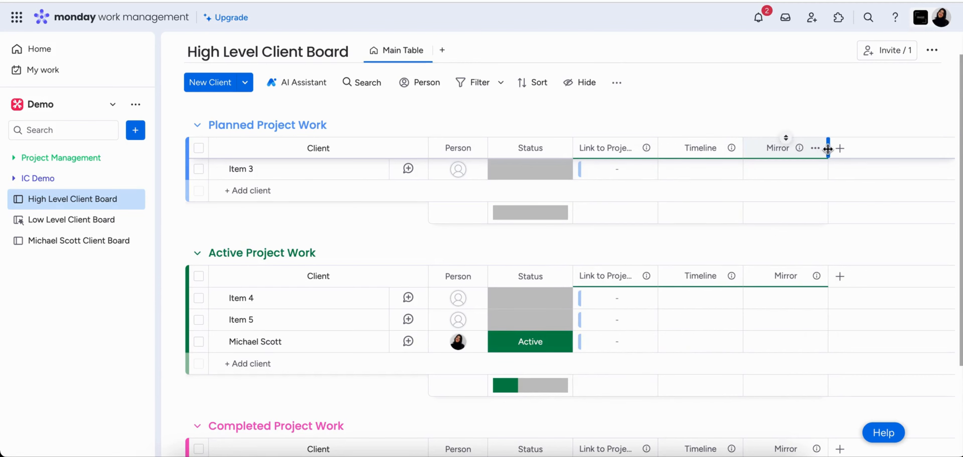
left_click_drag(826, 147, 870, 151)
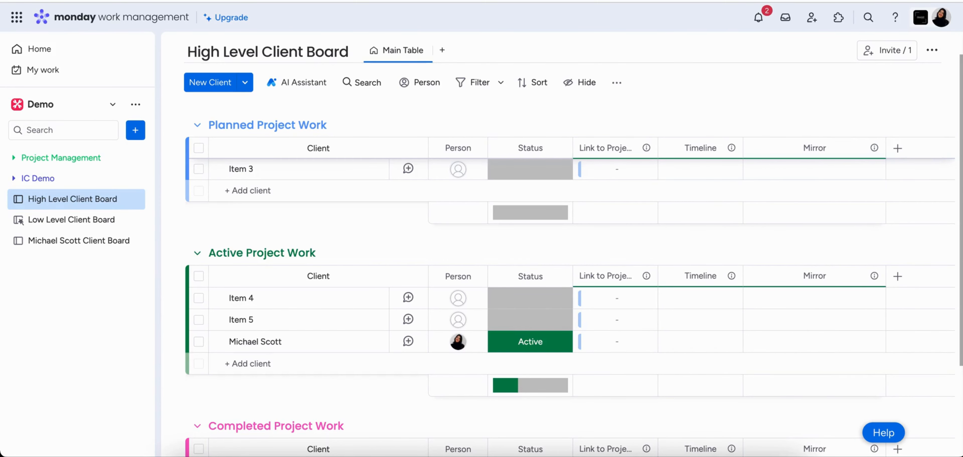
key("super+r")
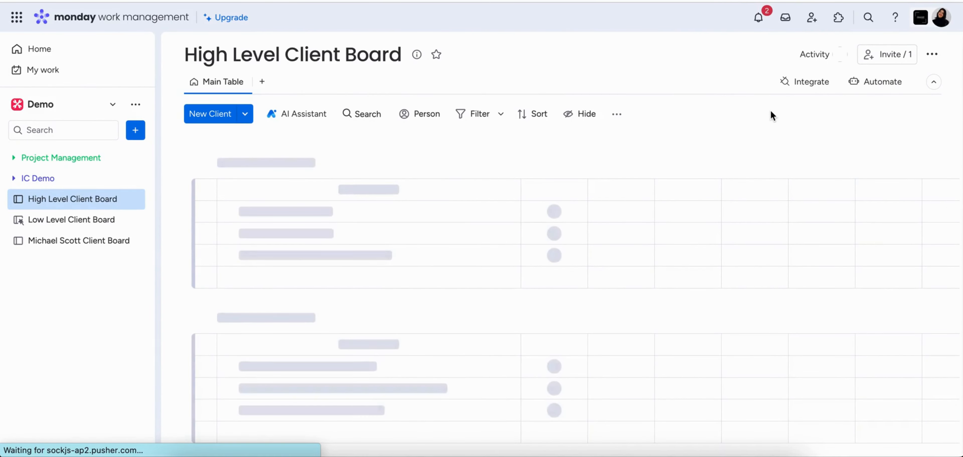
left_click(813, 178)
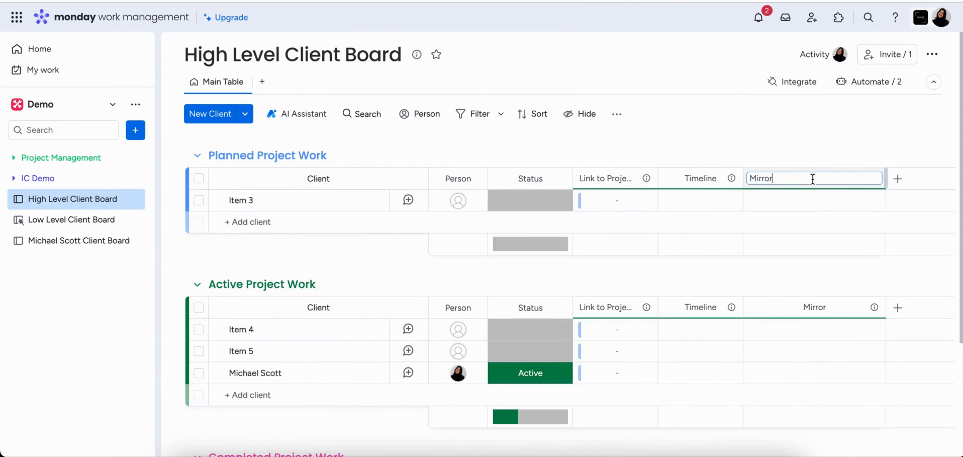
key("BackSpace")
key("BackSpace")
key("BackSpace")
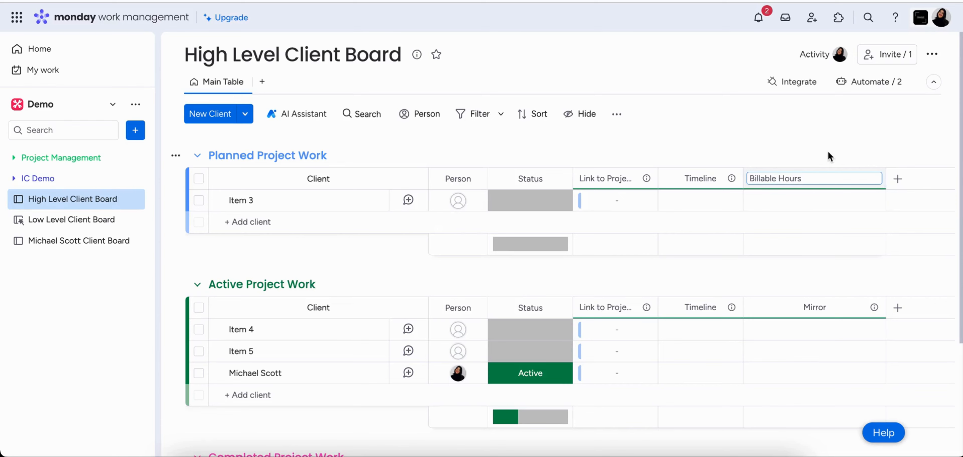
key("Return")
left_click_drag(882, 179, 850, 178)
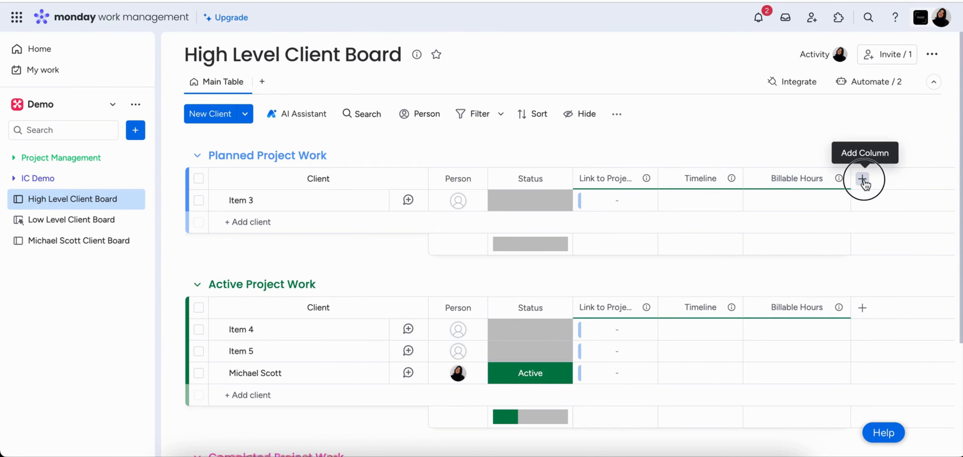
left_click(863, 178)
left_click(784, 414)
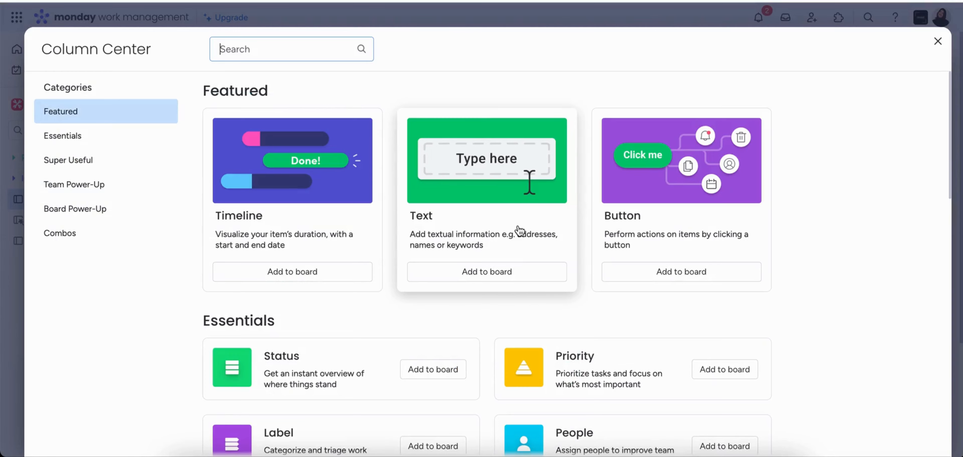
left_click(938, 40)
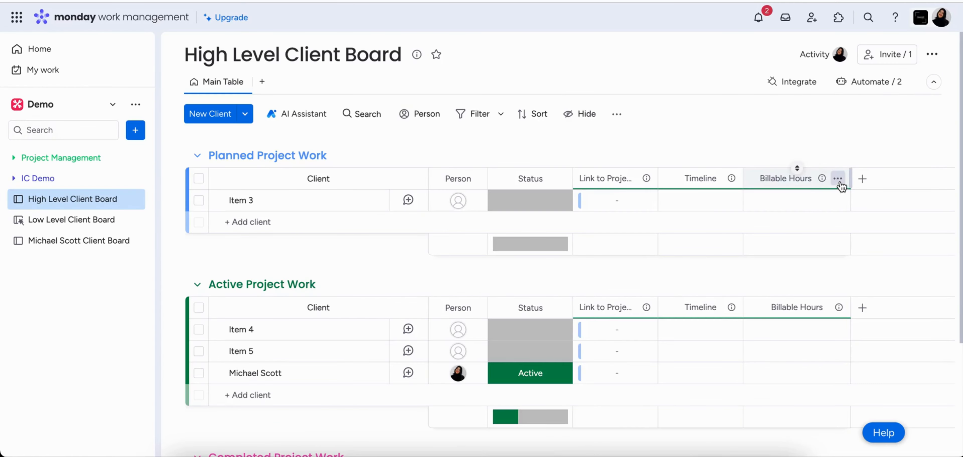
- Duplicate the Billable Hours mirror column without its values
left_click(839, 182)
mouse_move(725, 304)
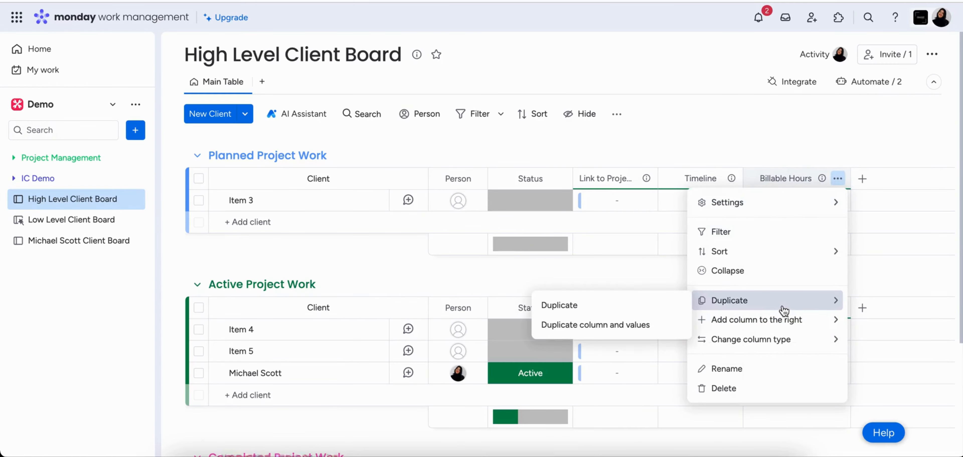
left_click(669, 308)
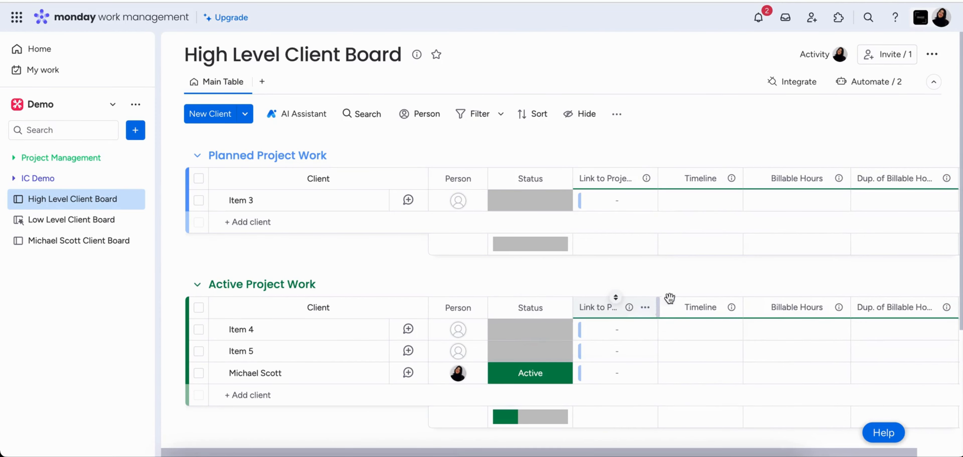
- Clear the mirrored column selections for both connected boards in the duplicated Billable Hours column
scroll(894, 213, "right", 2)
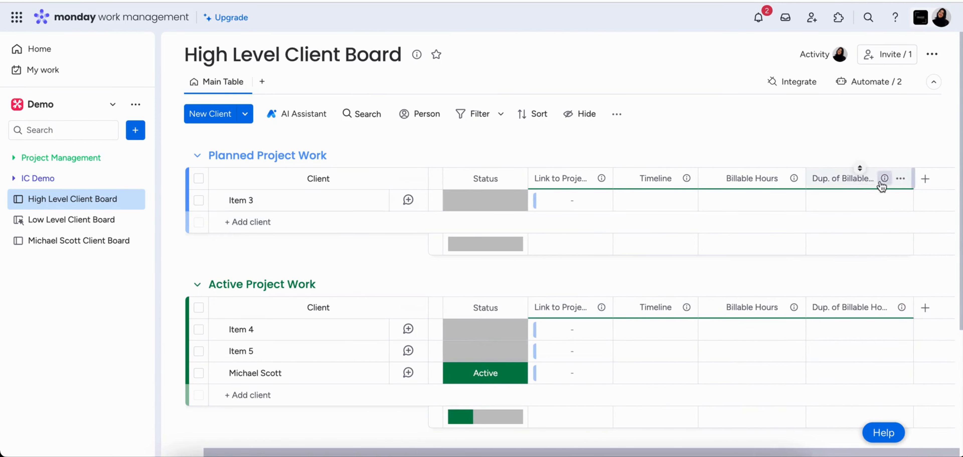
left_click(900, 178)
mouse_move(852, 204)
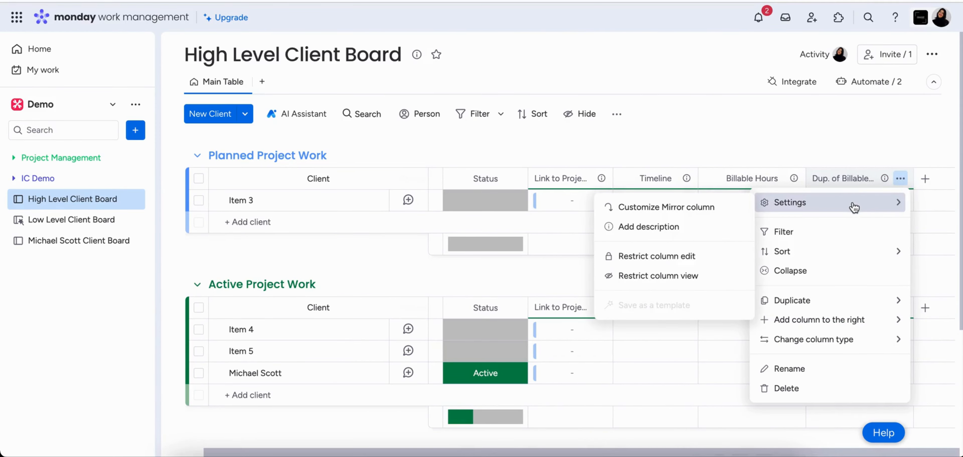
left_click(711, 208)
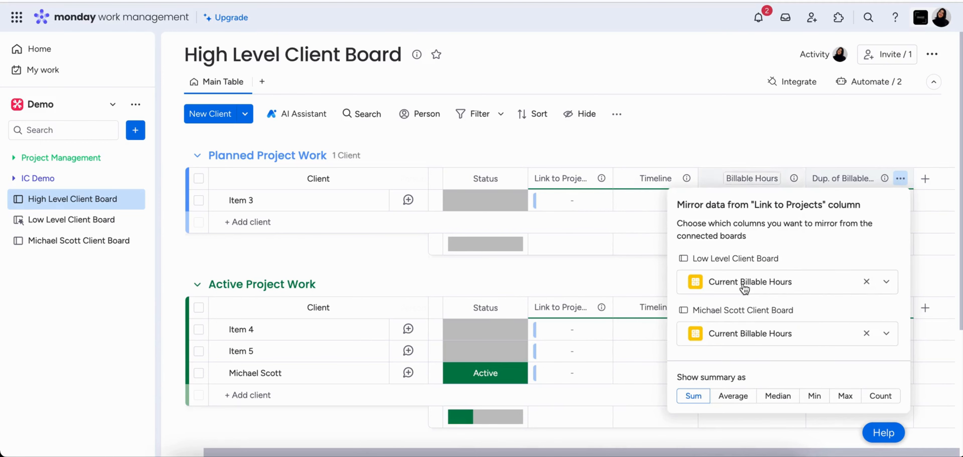
left_click(866, 281)
left_click(866, 333)
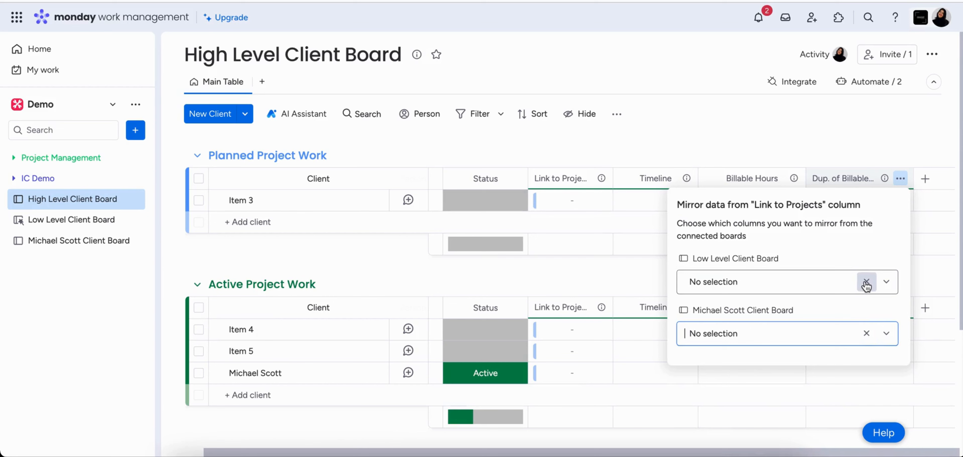
- Mirror the Client Cost formula column from both connected boards in the duplicated column
left_click(887, 283)
scroll(792, 363, "down", 3)
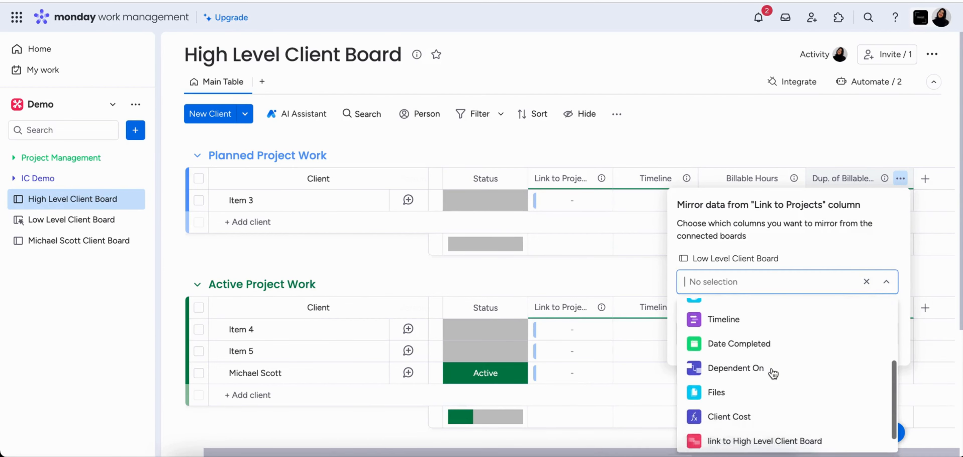
left_click(759, 417)
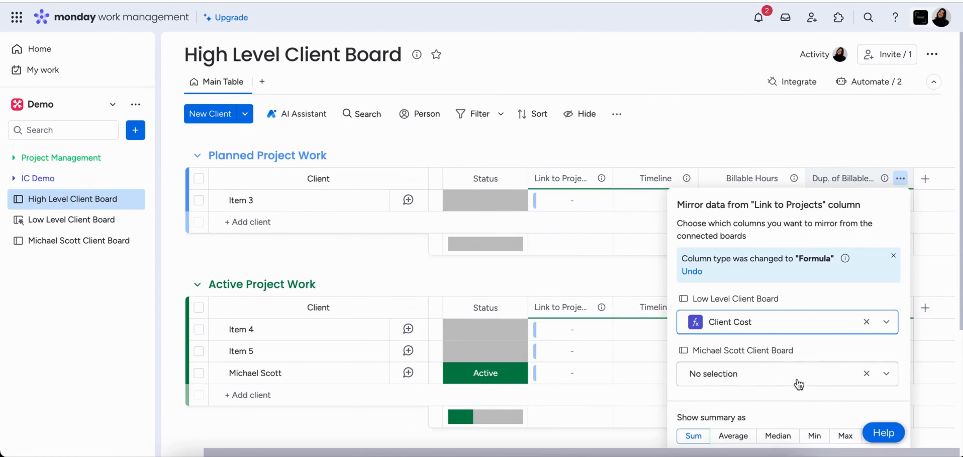
left_click(778, 376)
scroll(780, 398, "down", 3)
scroll(781, 398, "up", 3)
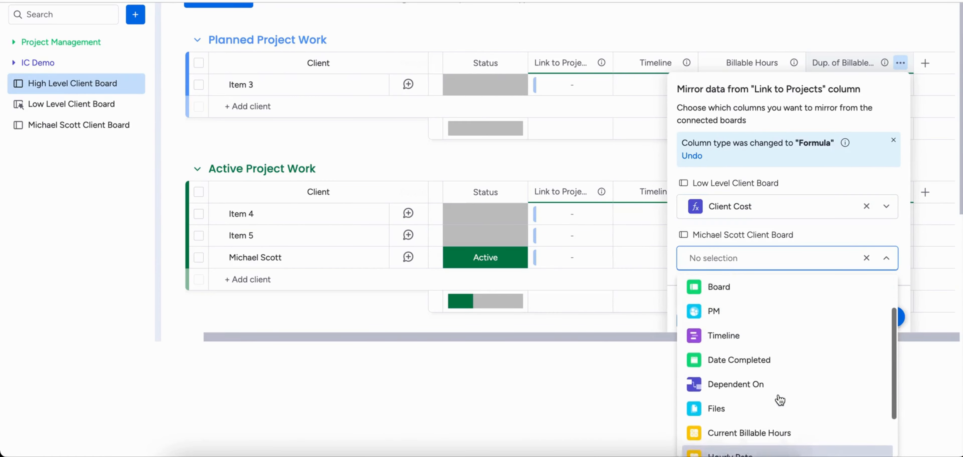
left_click(751, 289)
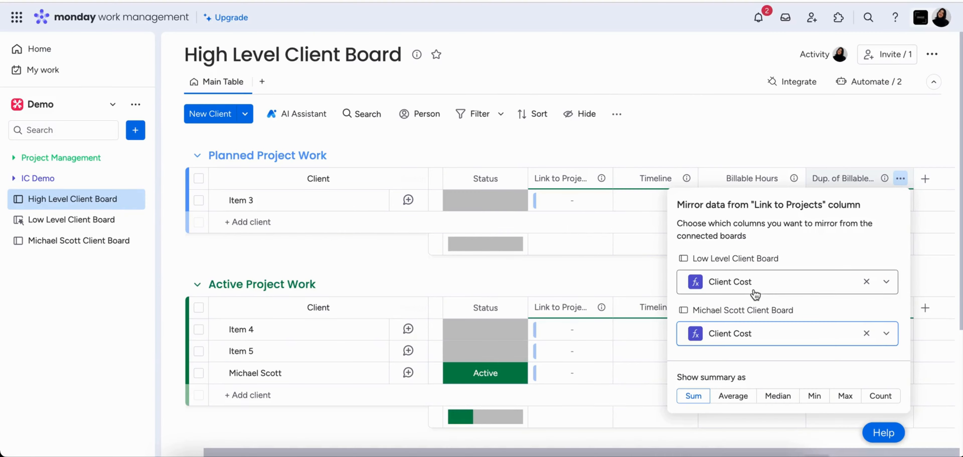
left_click(839, 130)
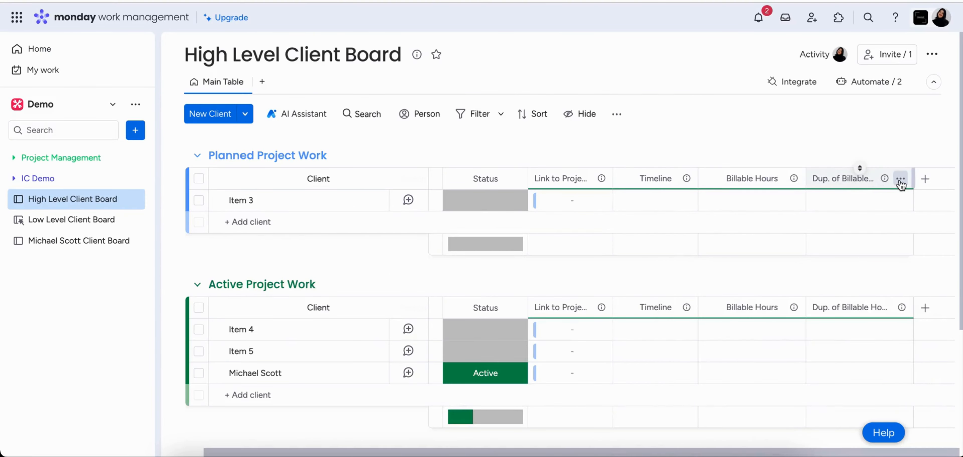
- Rename the duplicated mirror column to "Client Cost" and narrow it slightly
left_click(901, 178)
left_click(844, 178)
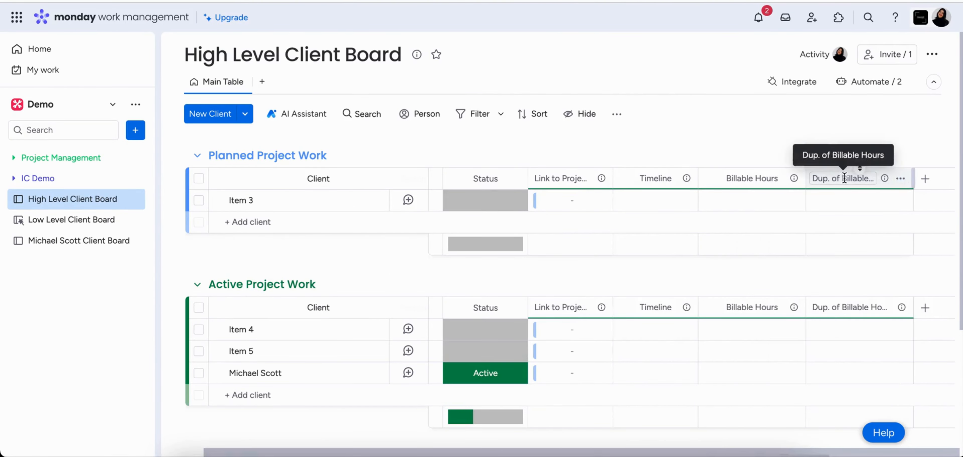
left_click(845, 178)
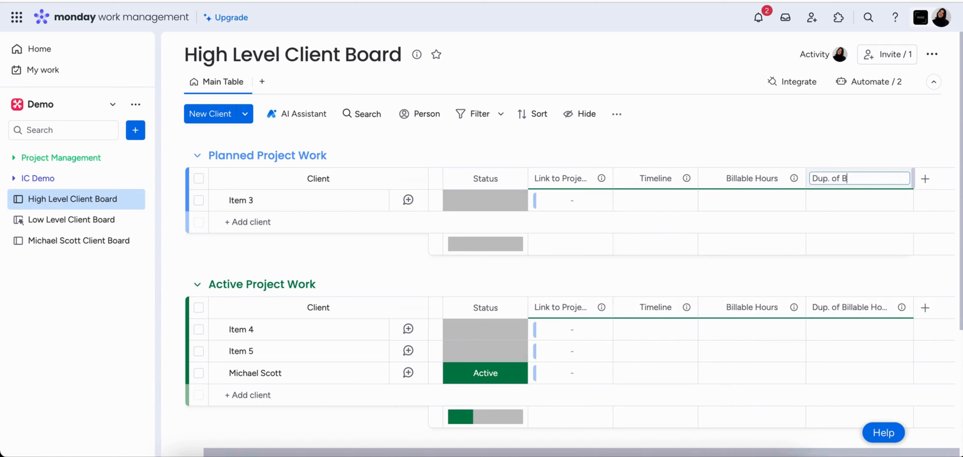
key("BackSpace")
key("BackSpace")
key("BackSpace")
key("BackSpace")
key("BackSpace")
key("BackSpace")
type("Client Cost")
left_click(868, 149)
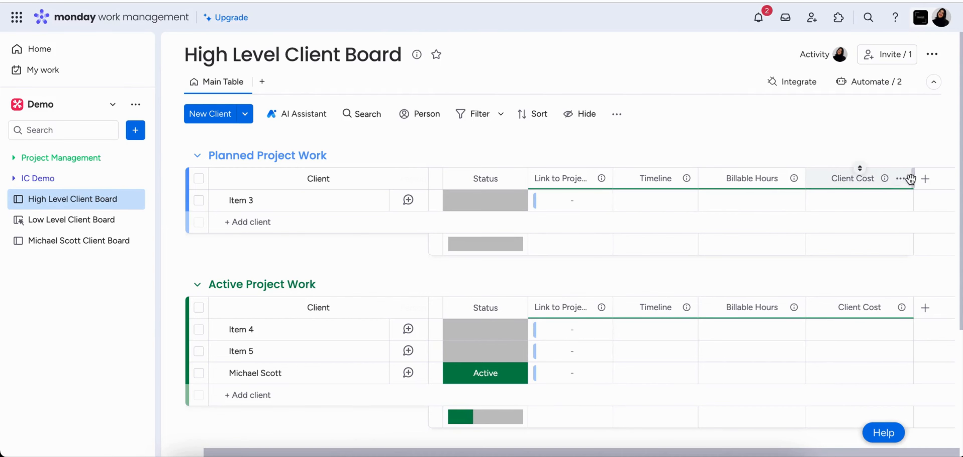
left_click_drag(914, 179, 899, 182)
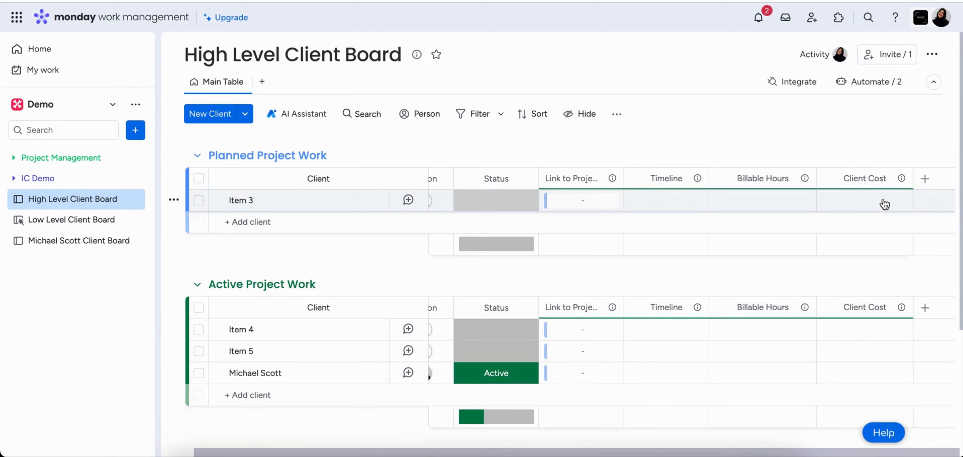
- Add a Numbers column after Client Cost and name it "Retainer Package"
left_click(925, 179)
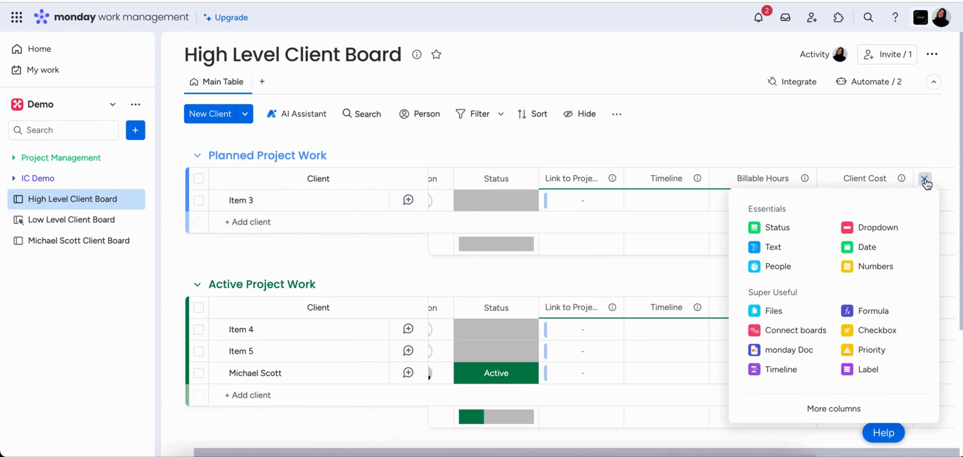
left_click(871, 271)
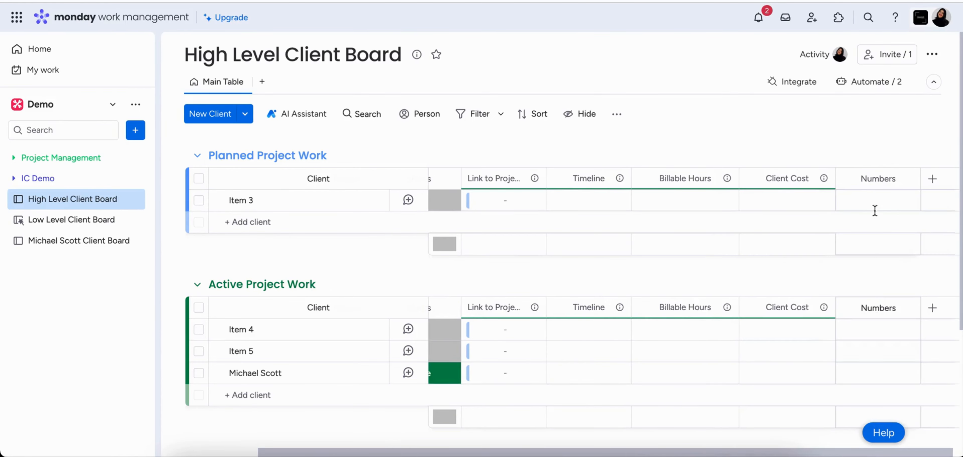
left_click(881, 179)
key("BackSpace")
key("BackSpace")
key("BackSpace")
key("BackSpace")
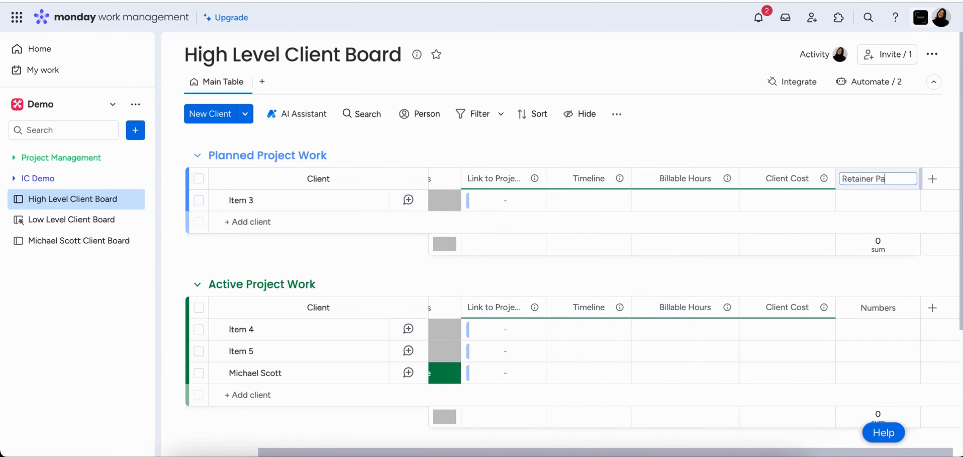
type("ge")
left_click(888, 137)
- Set a custom unit of "Hours" for the Retainer Package column
left_click(877, 249)
left_click(758, 265)
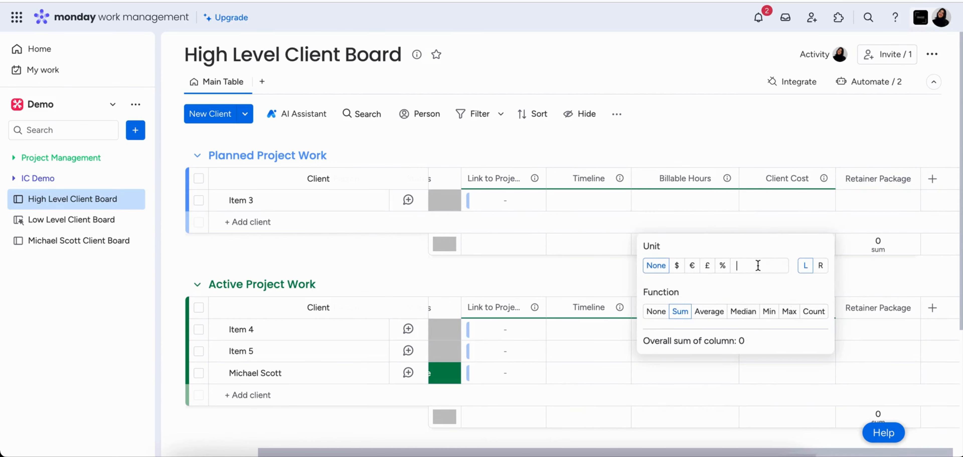
type("Hours")
left_click(816, 134)
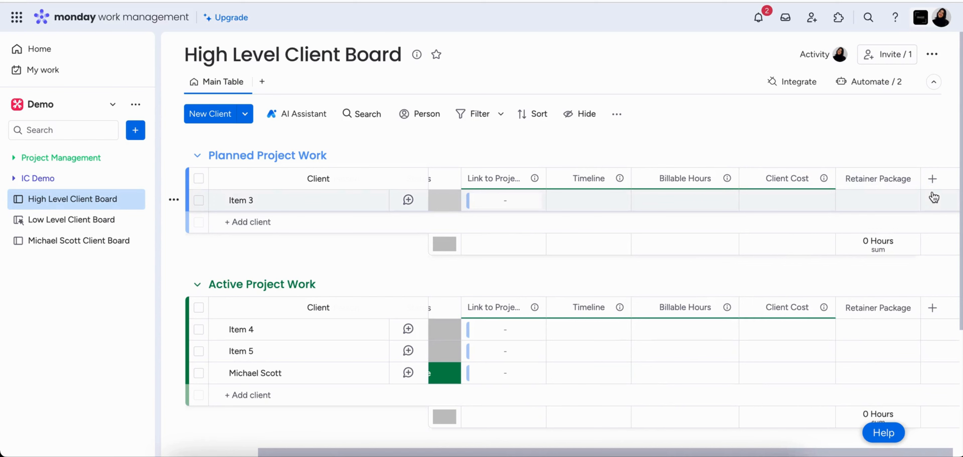
- Add a Formula column that calculates {Retainer Package}-{Billable Hours}
left_click(932, 178)
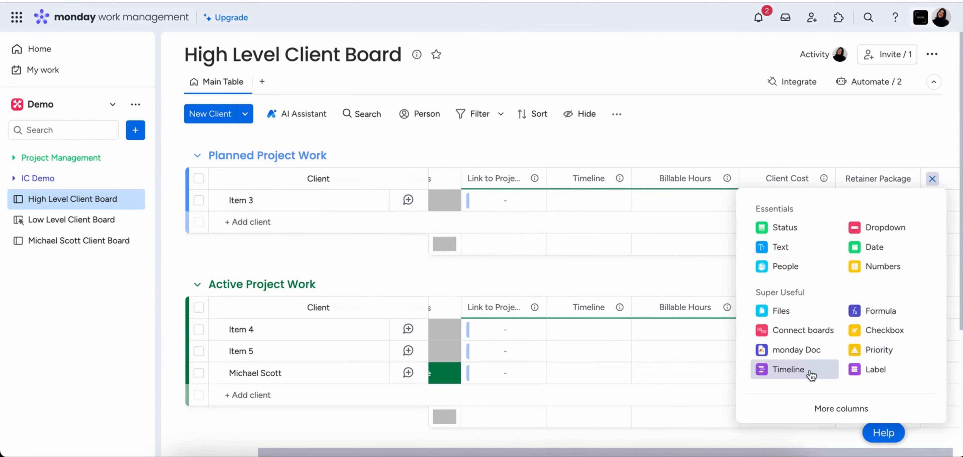
left_click(881, 309)
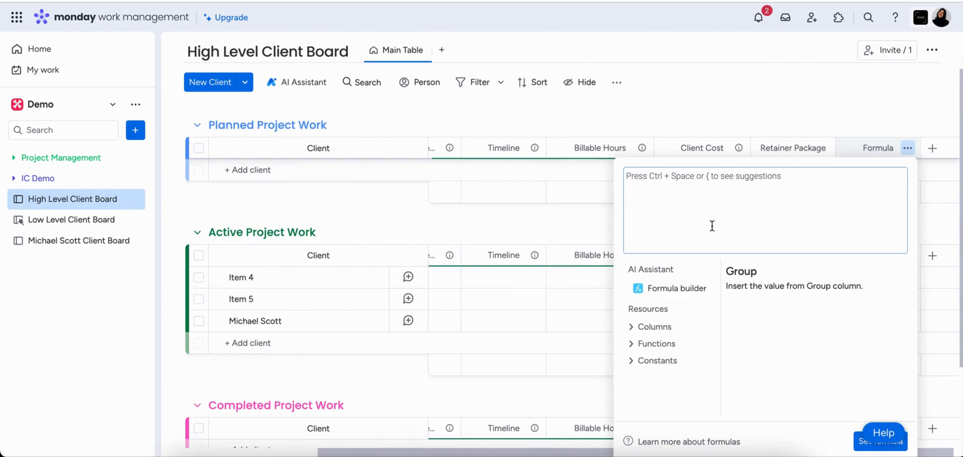
type("{")
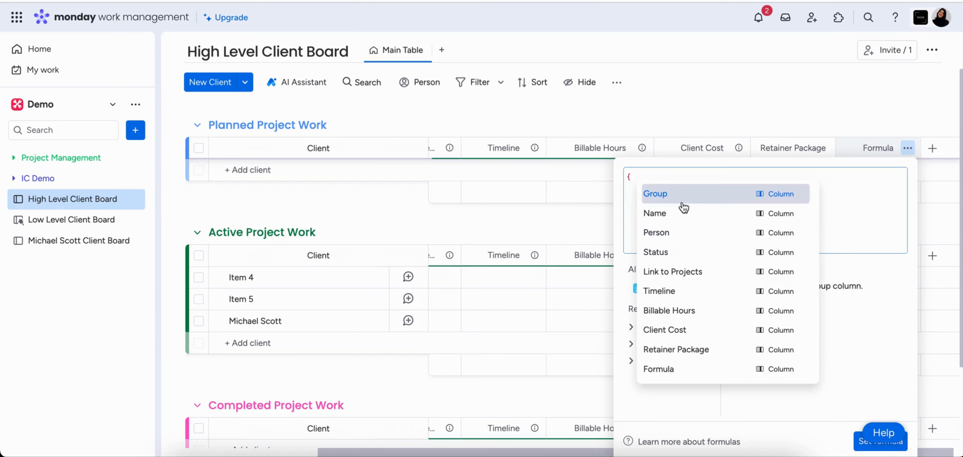
left_click(702, 348)
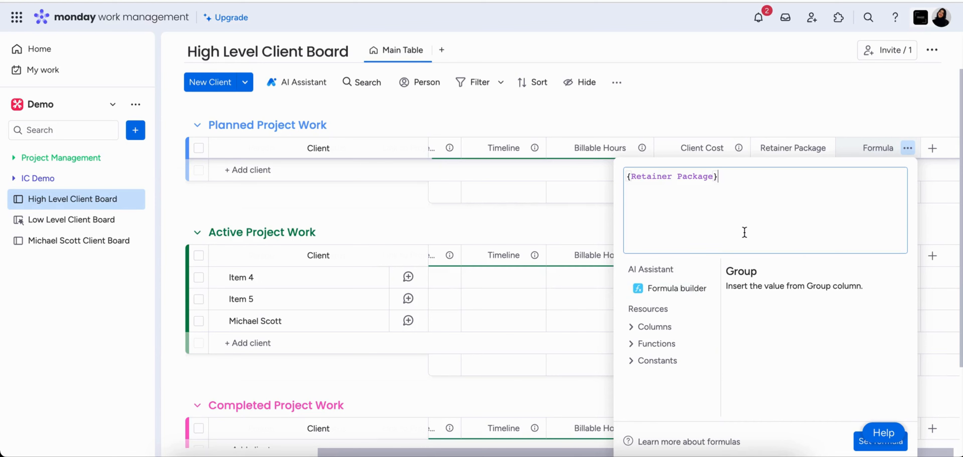
type("-{")
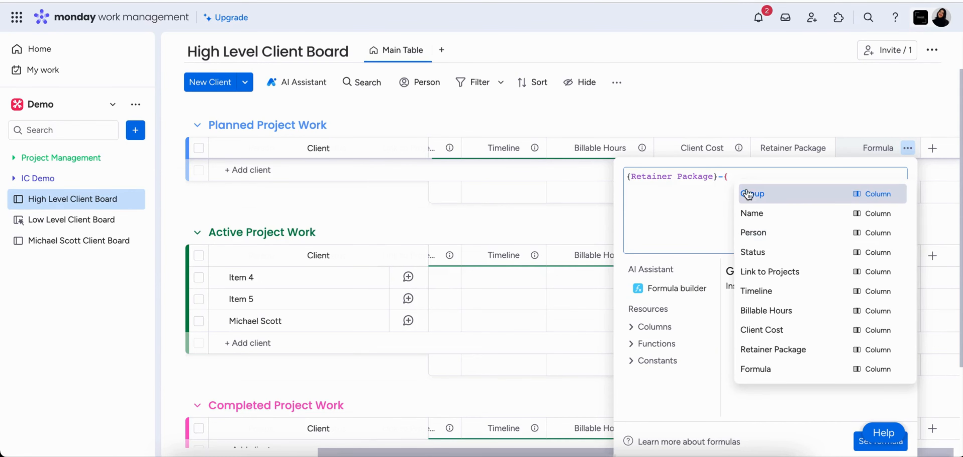
left_click(791, 310)
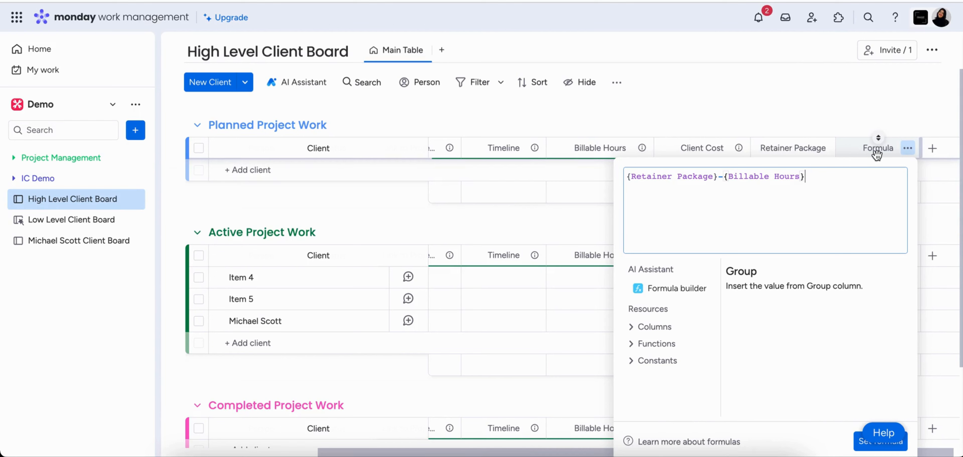
left_click(859, 449)
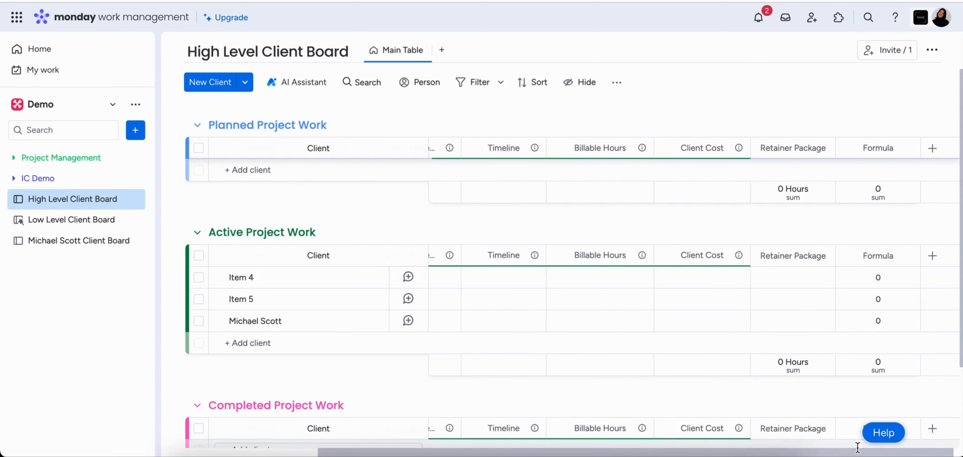
- Rename the Formula column to "Remaining Hours"
left_click(880, 148)
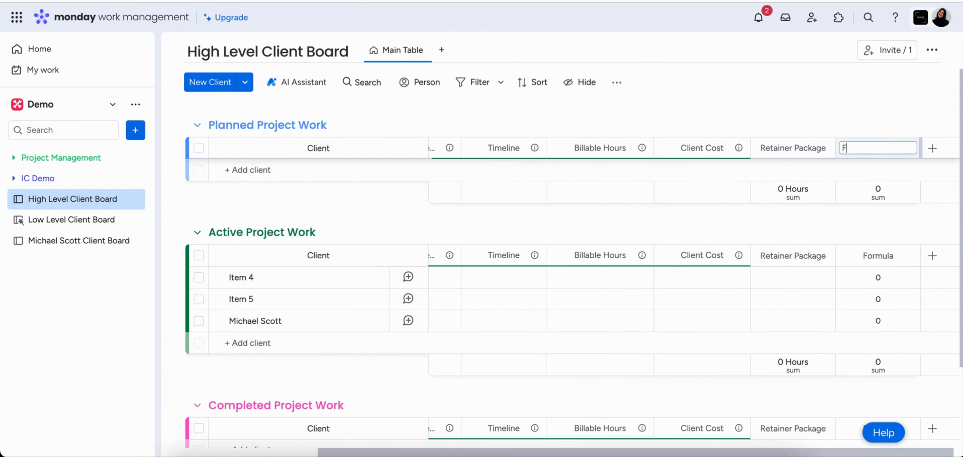
type("Remaining Hours")
left_click(887, 83)
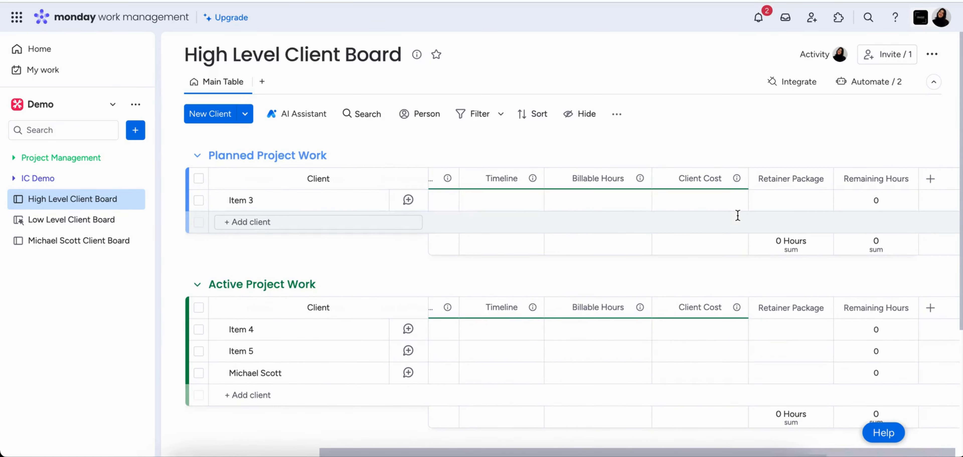
- Look over the high-level board's columns and open the individual client's own board
scroll(738, 216, "right", 2)
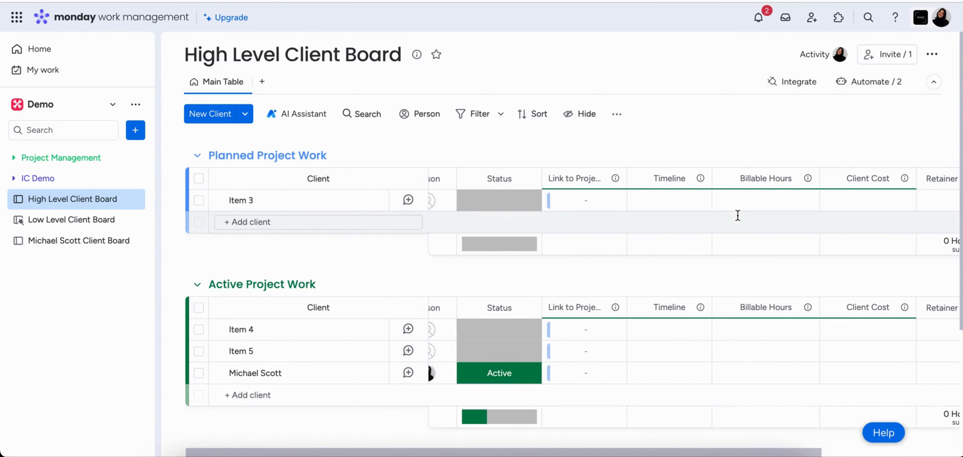
scroll(737, 215, "right", 10)
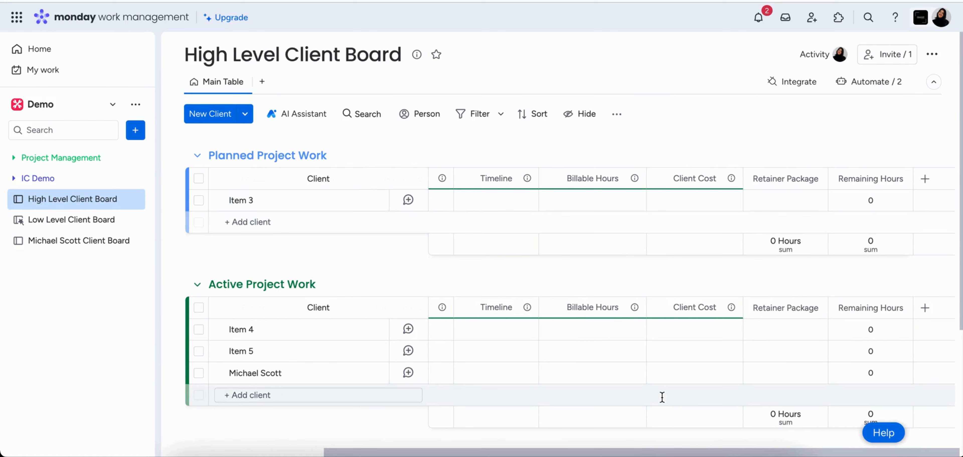
scroll(662, 396, "left", 5)
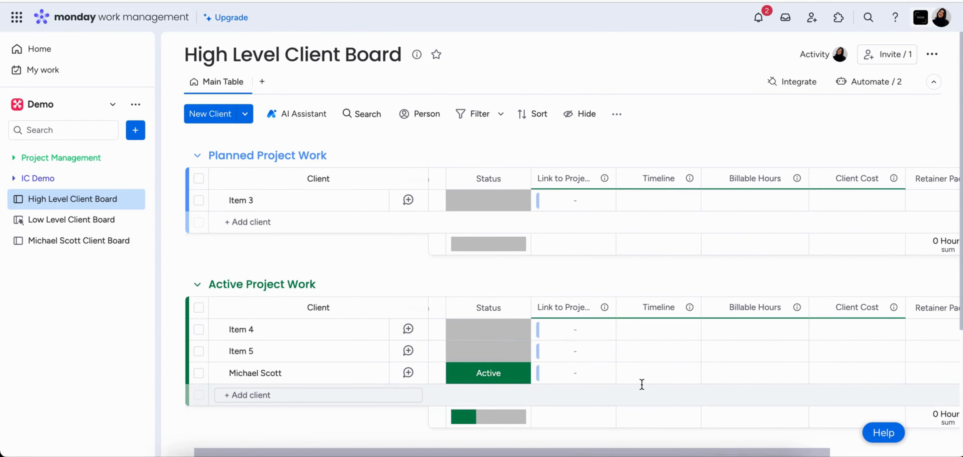
left_click(67, 244)
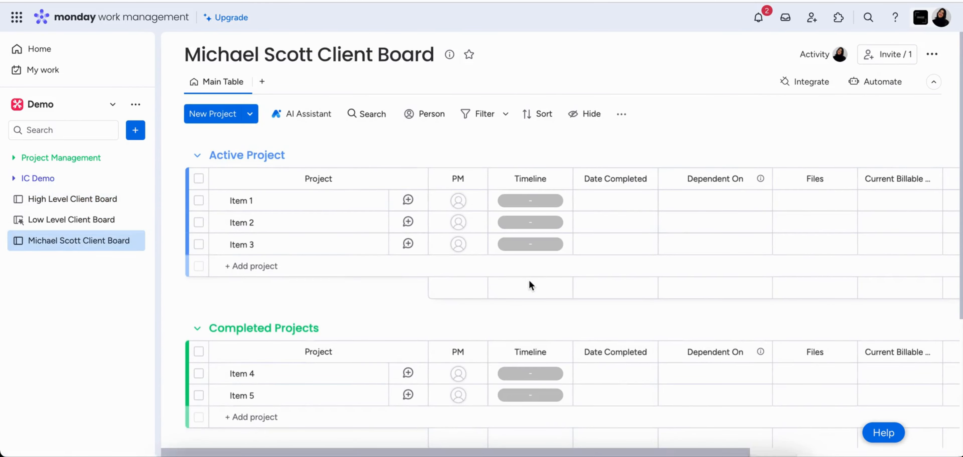
- Set the default value for new projects so their high-level board link connects to this client's item, and save the defaults
scroll(760, 256, "right", 8)
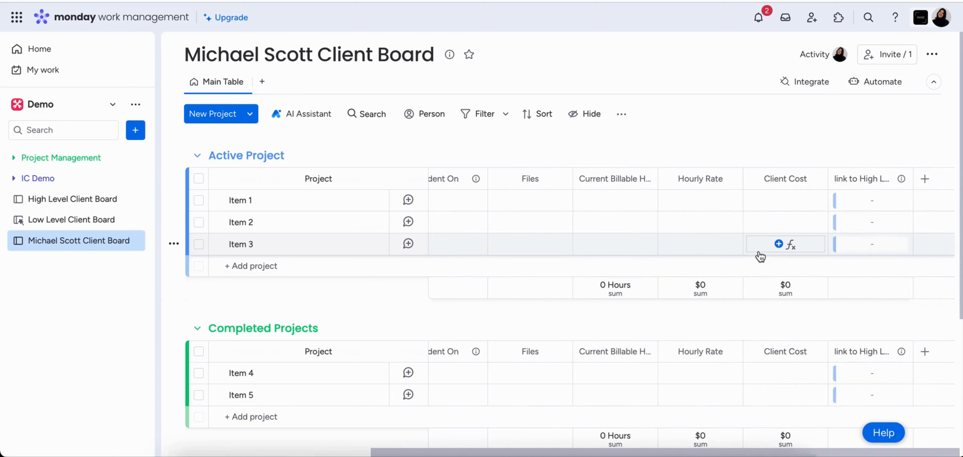
scroll(760, 257, "left", 1)
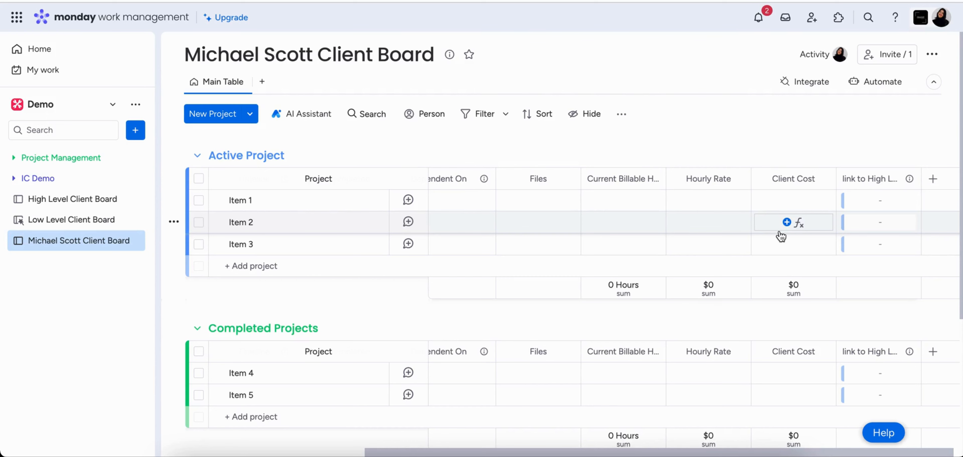
left_click(622, 117)
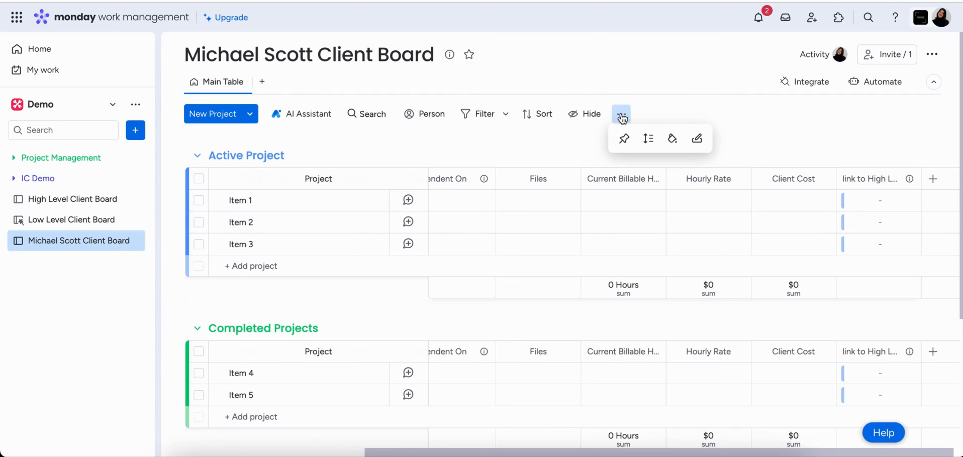
left_click(696, 141)
scroll(472, 284, "down", 3)
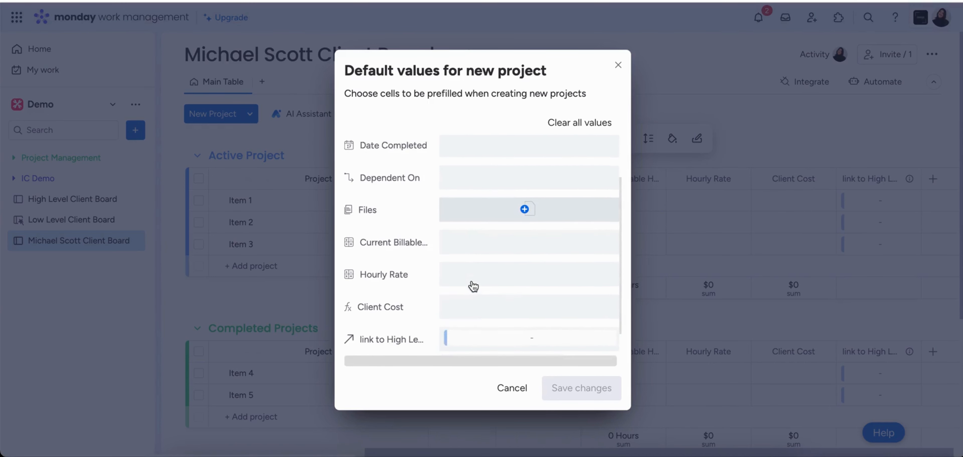
left_click(519, 326)
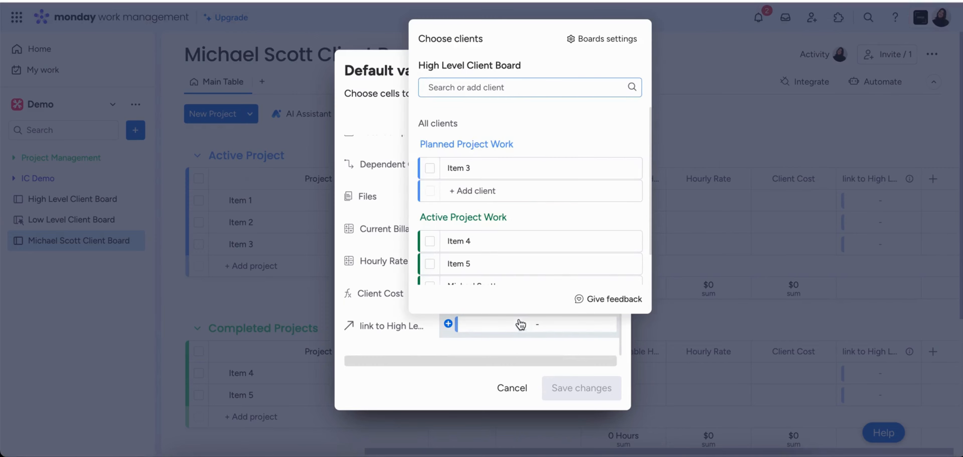
scroll(517, 222, "down", 2)
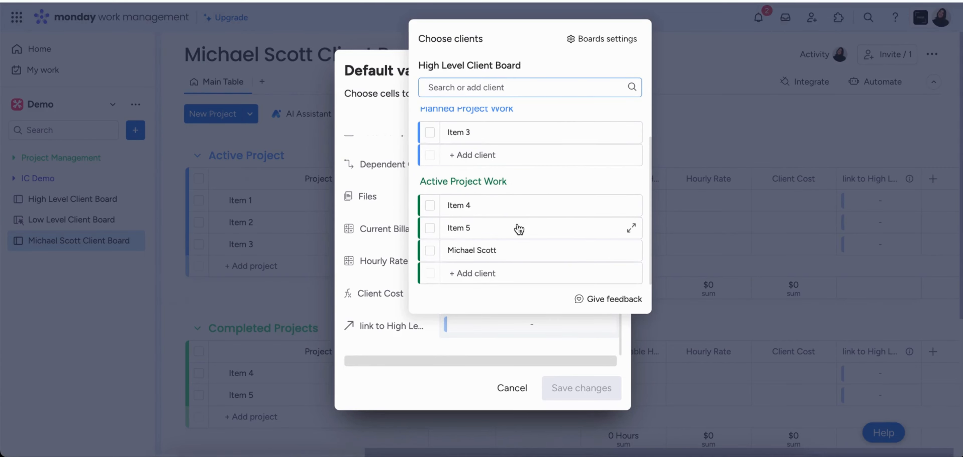
left_click(430, 250)
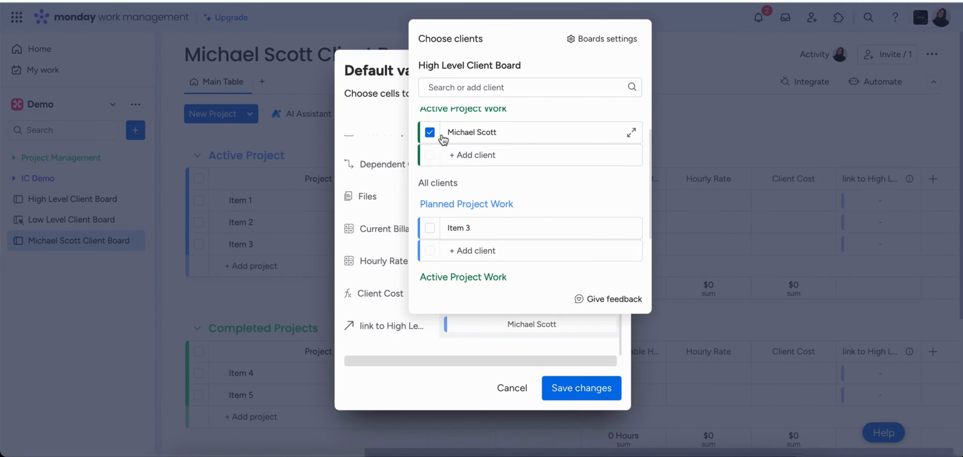
left_click(578, 387)
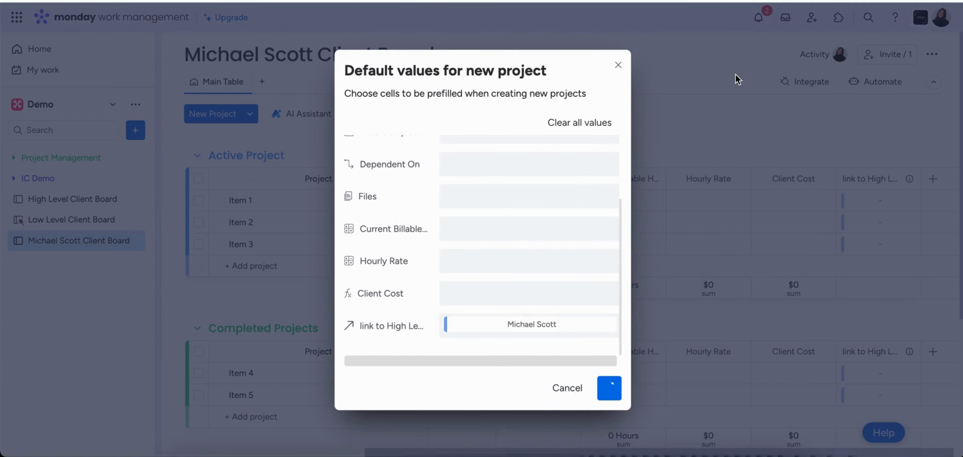
- Select all existing projects on the client's board and link them in bulk to the client's item on the High Level Client Board
key("super+a")
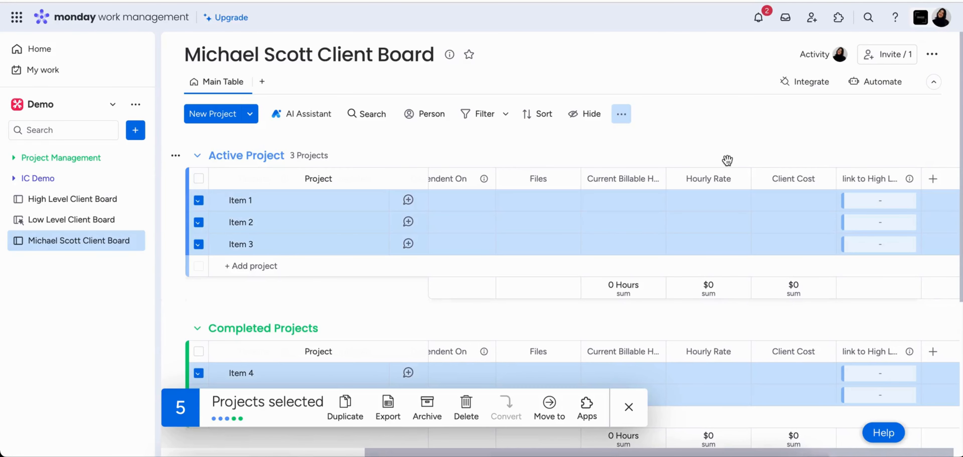
left_click(885, 202)
scroll(796, 369, "down", 1)
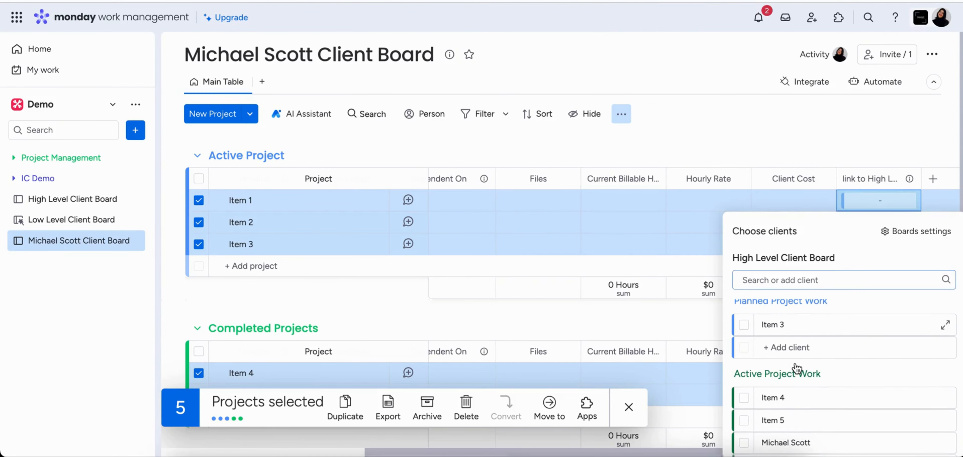
left_click(744, 442)
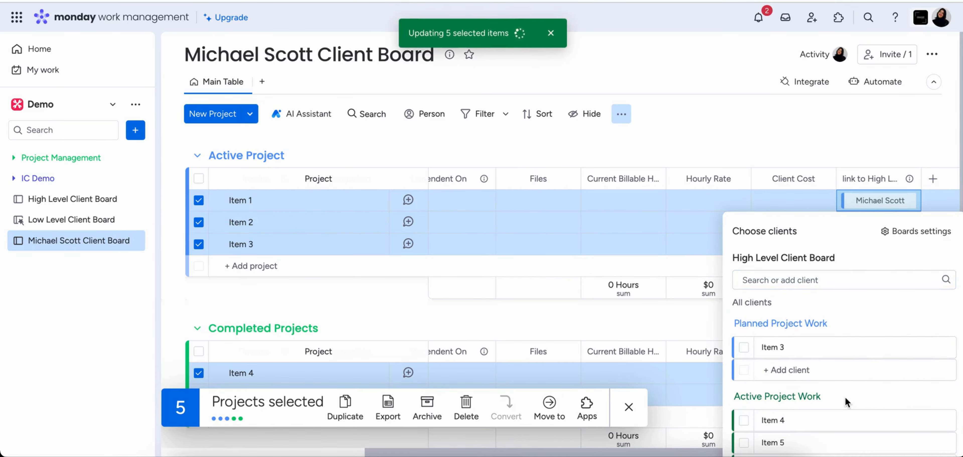
left_click(857, 140)
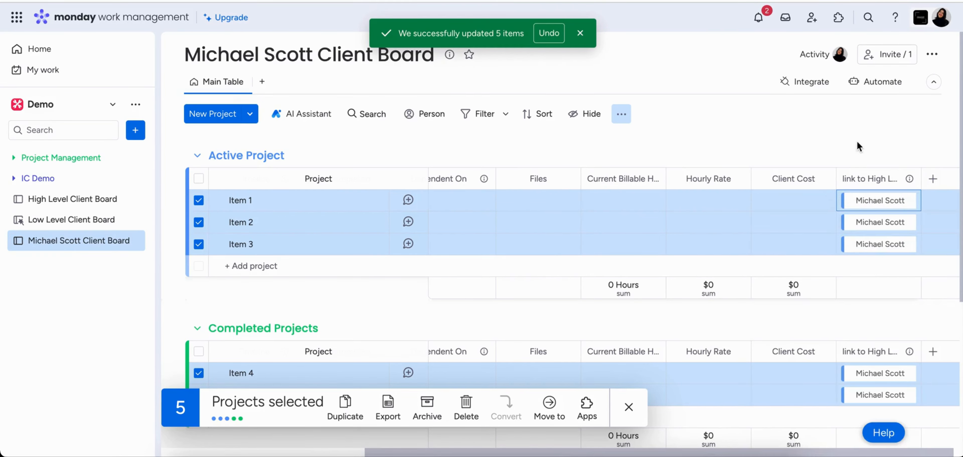
scroll(880, 284, "down", 5)
scroll(881, 284, "up", 5)
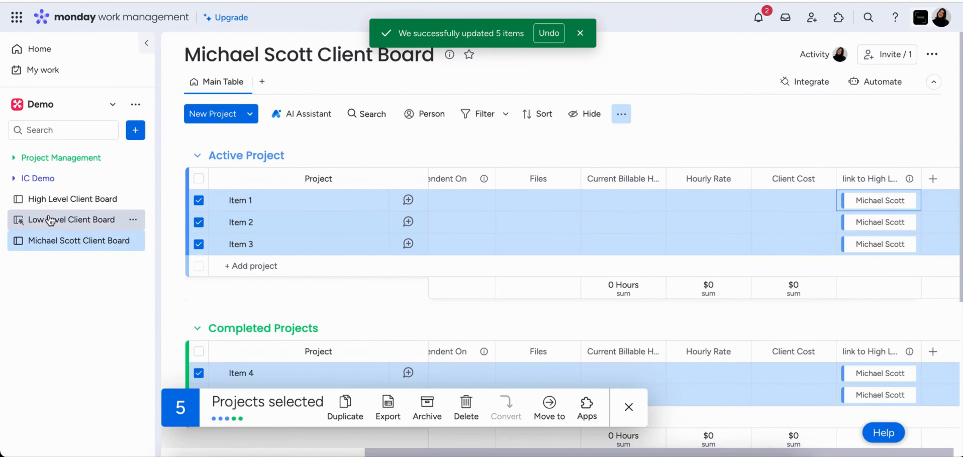
- Check the client's linked projects, timeline, billable hours and cost on the High Level Client Board
left_click(58, 203)
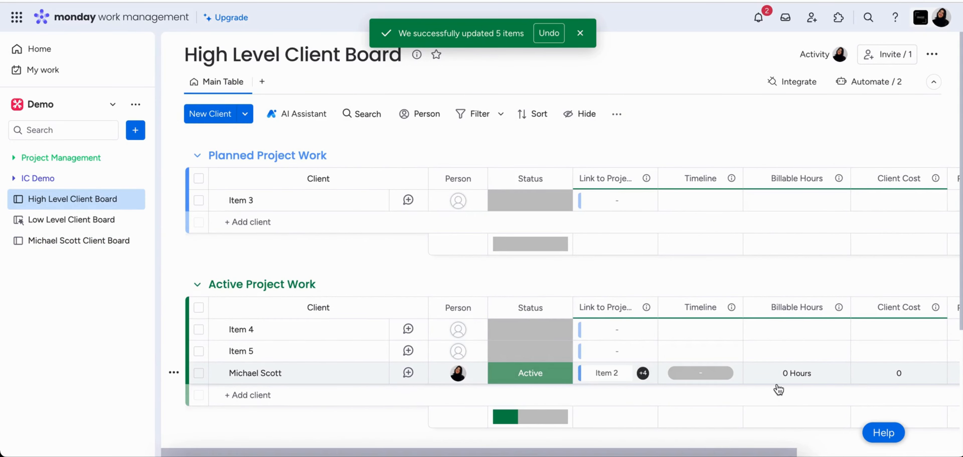
scroll(778, 389, "right", 3)
scroll(779, 389, "right", 3)
scroll(776, 386, "down", 2)
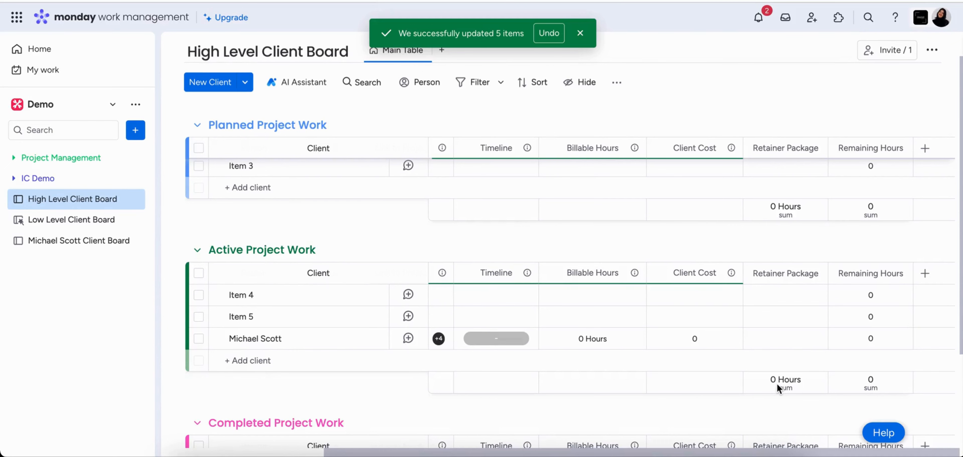
scroll(608, 355, "left", 4)
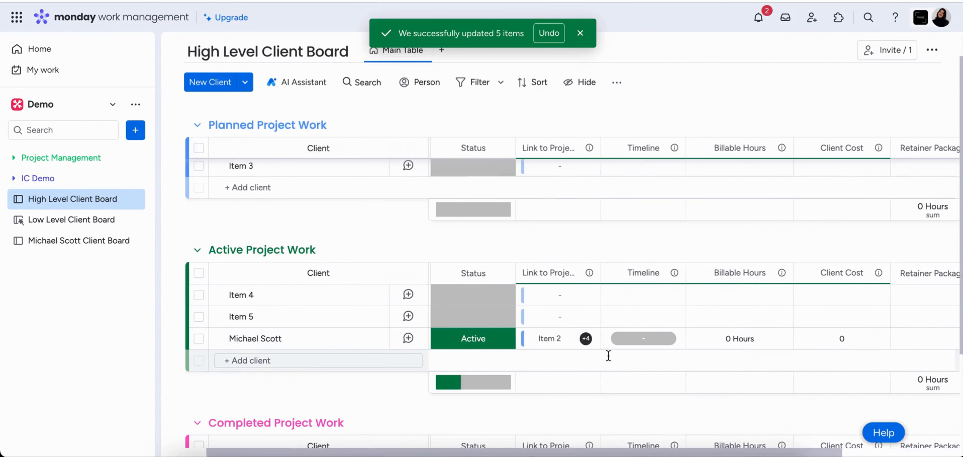
mouse_move(588, 345)
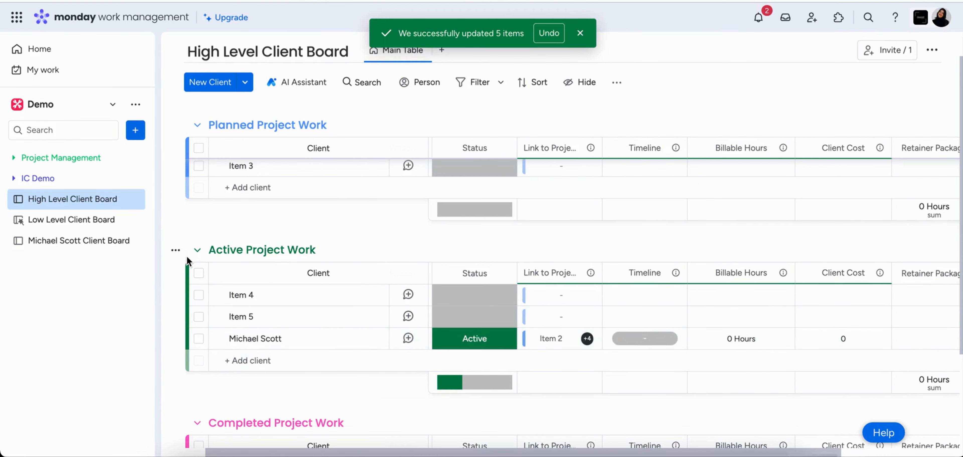
- Return to the individual client's board and delete all the selected sample projects despite their connections to other boards
left_click(75, 242)
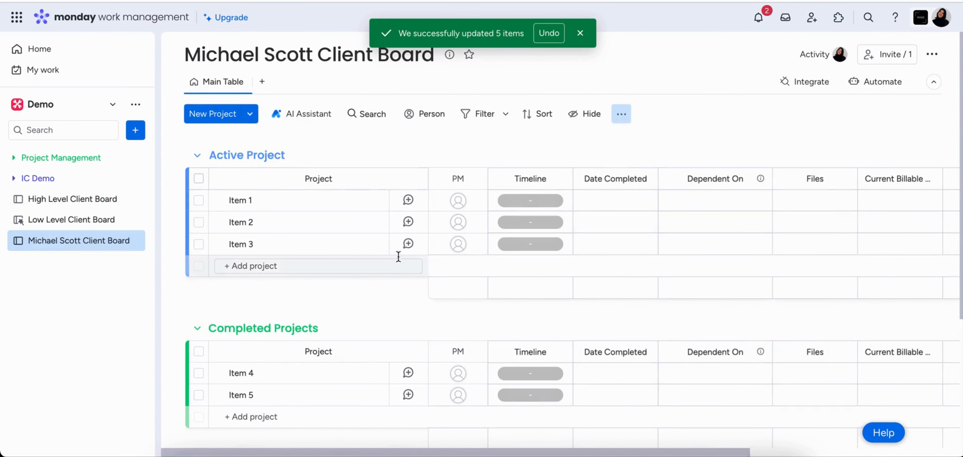
scroll(352, 253, "right", 6)
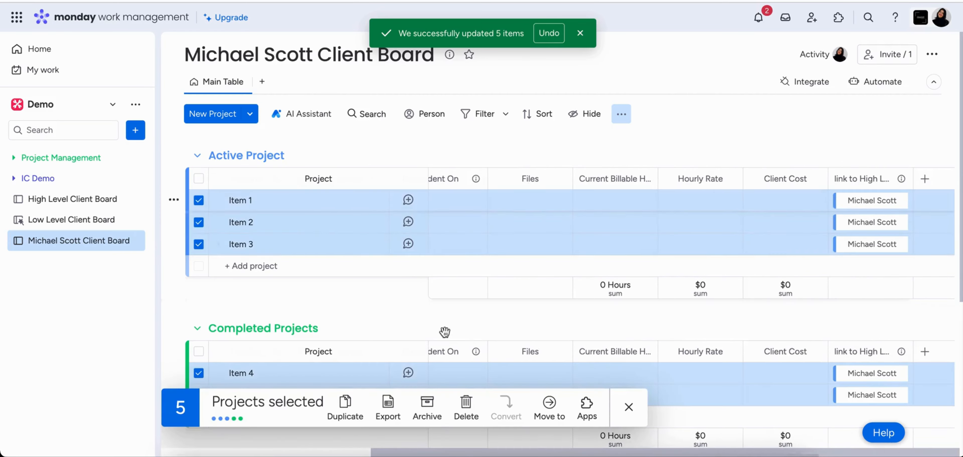
left_click(465, 404)
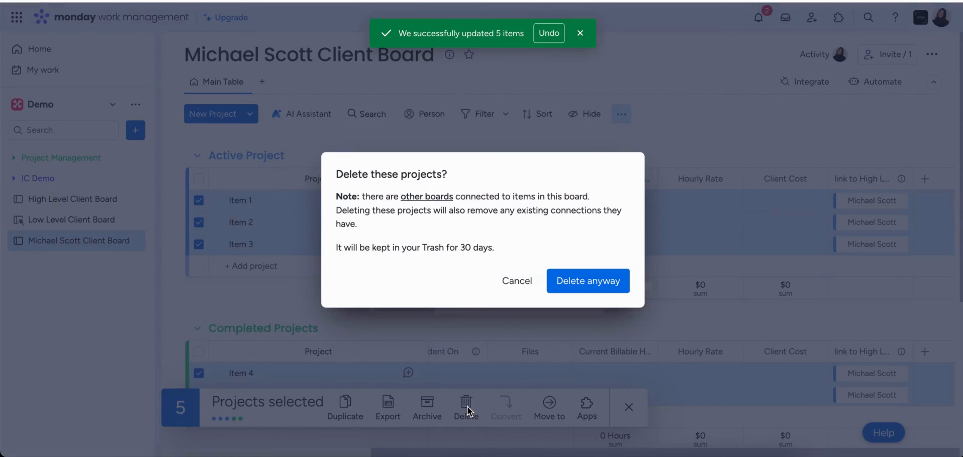
left_click(587, 282)
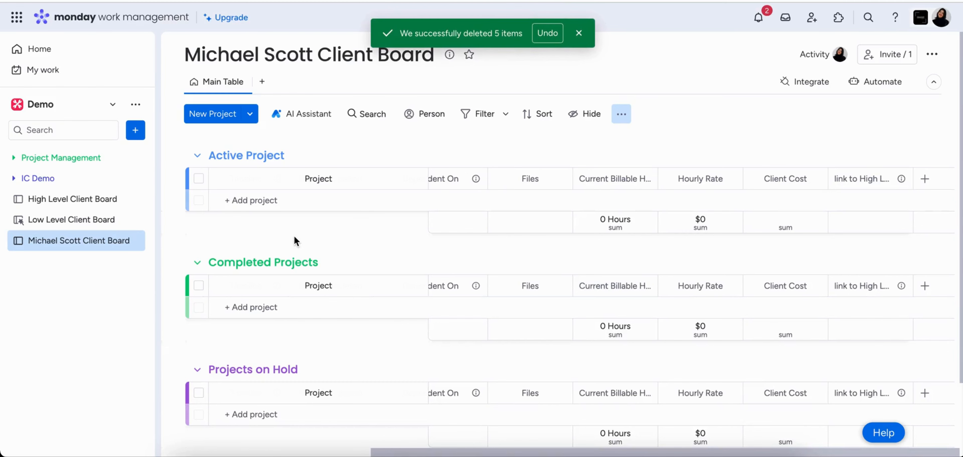
- Add a project named "Website Design" to the Active Project group
scroll(499, 201, "left", 3)
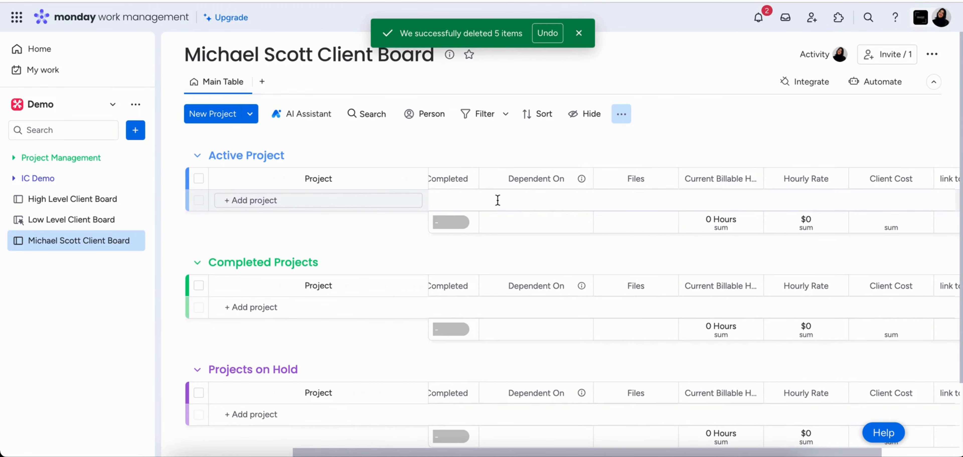
left_click(314, 202)
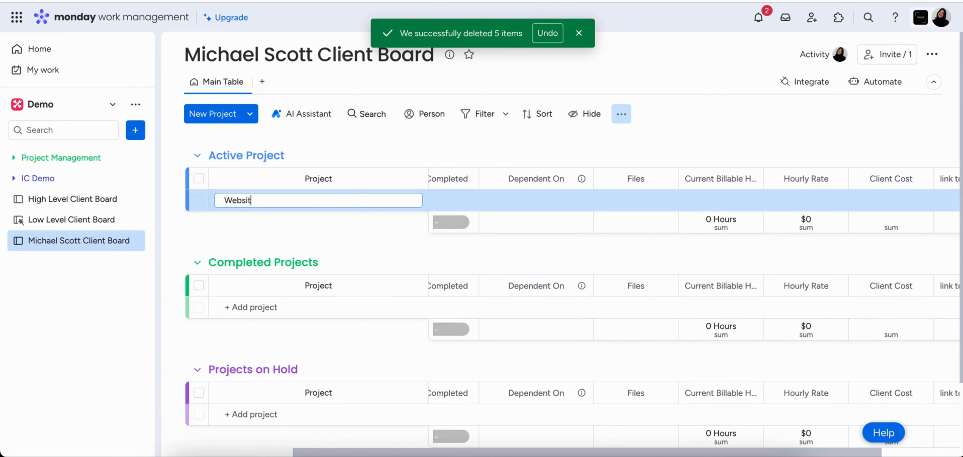
type("Website Design")
key("Return")
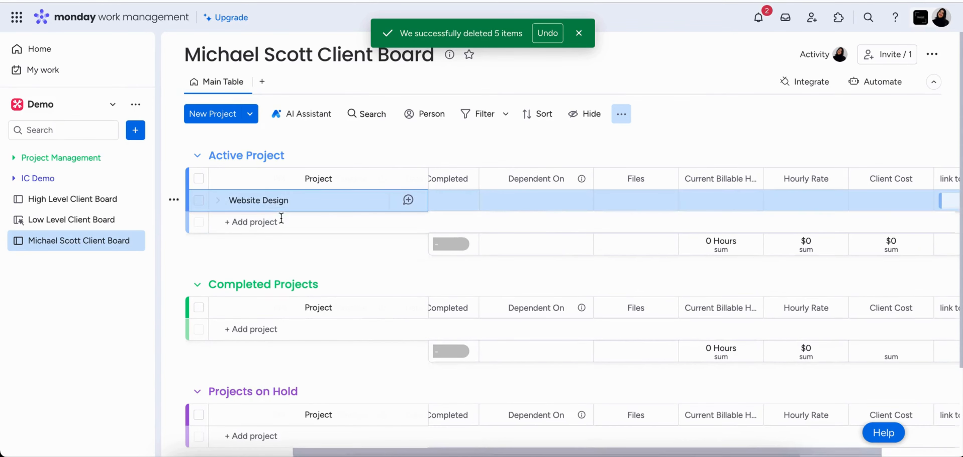
- Add the projects "Logo Creation" and "Image Library" below Website Design in the Active Project group
left_click(283, 222)
scroll(699, 239, "right", 3)
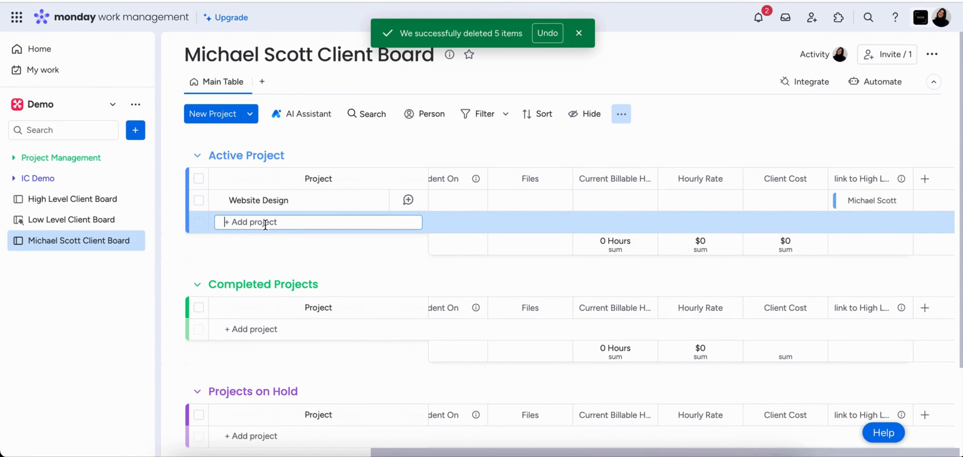
type("ogo Cre")
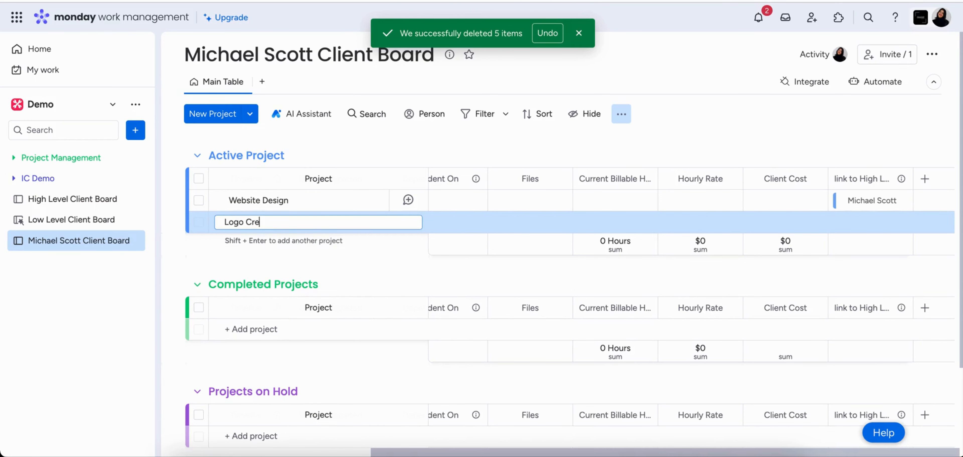
type("ation")
key("Return")
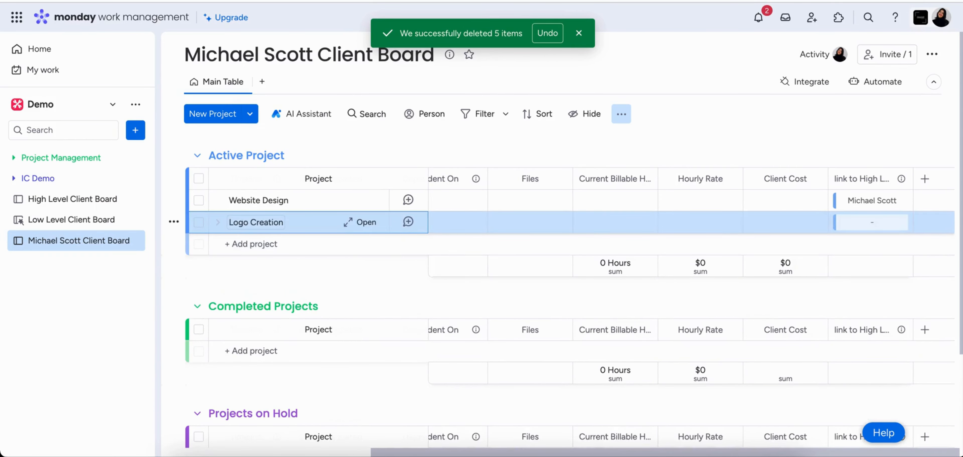
left_click(249, 242)
type("Im")
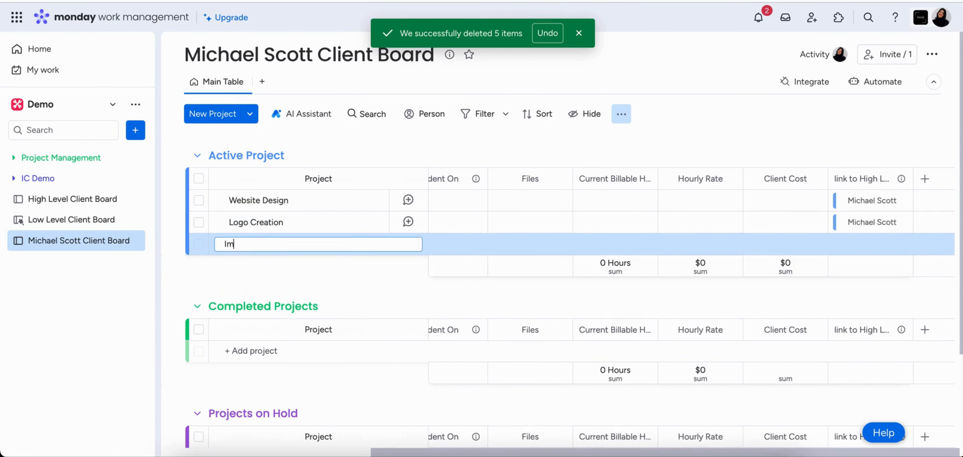
type("age Library")
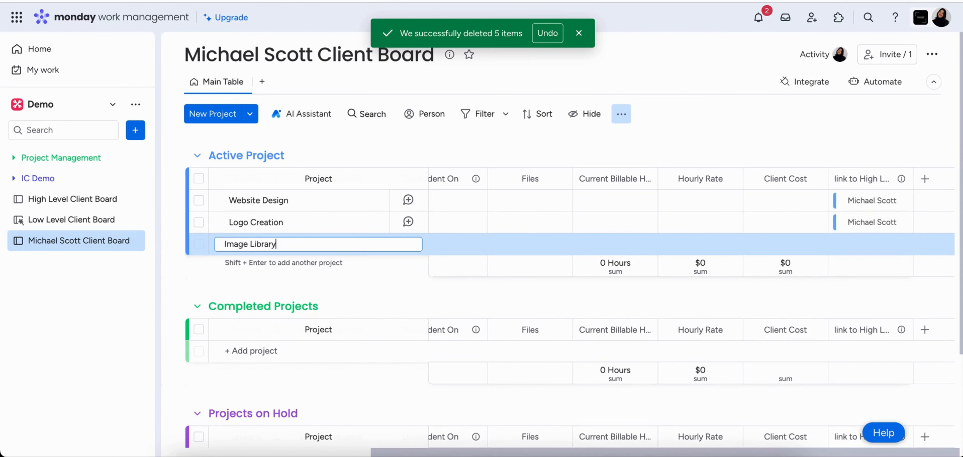
key("Return")
- Assign the suggested Director as PM for Website Design, Logo Creation and Image Library
scroll(516, 242, "left", 4)
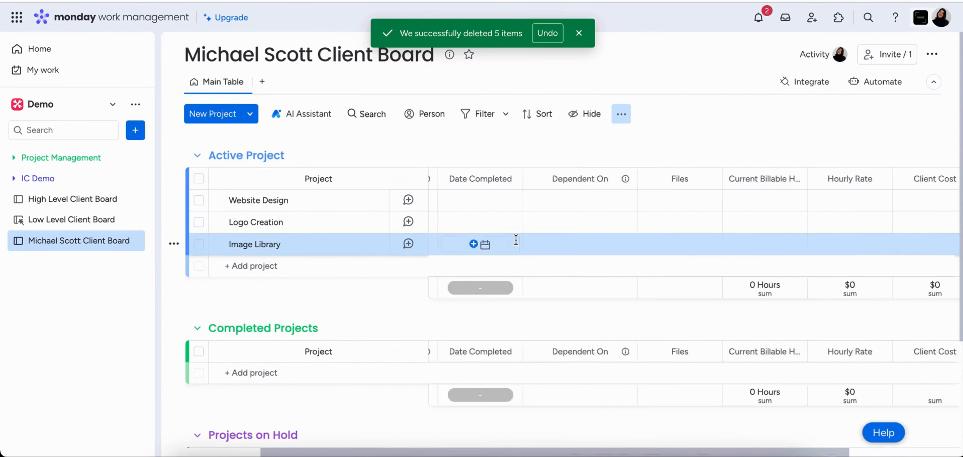
scroll(516, 241, "left", 4)
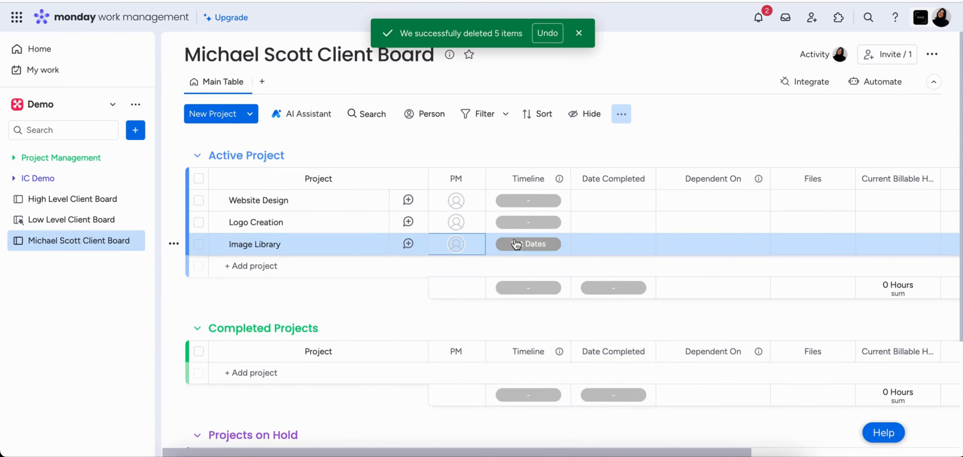
left_click(457, 204)
left_click(457, 288)
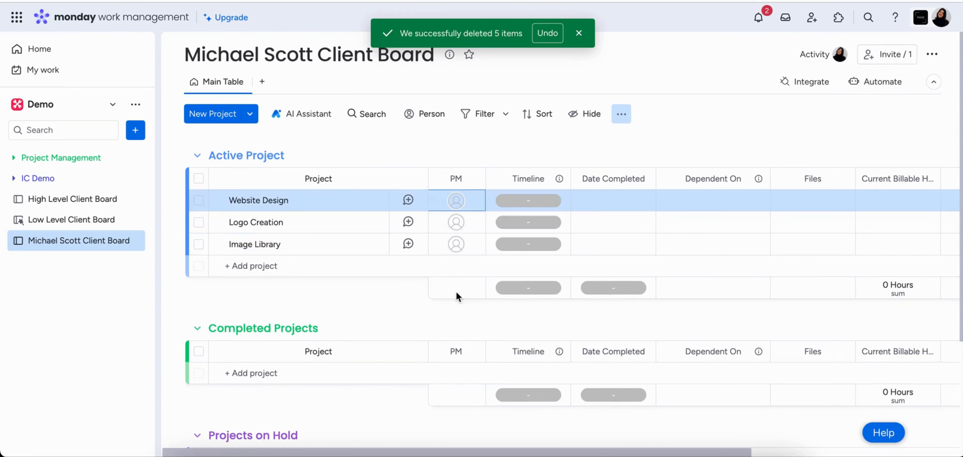
left_click(456, 223)
left_click(458, 308)
left_click(457, 244)
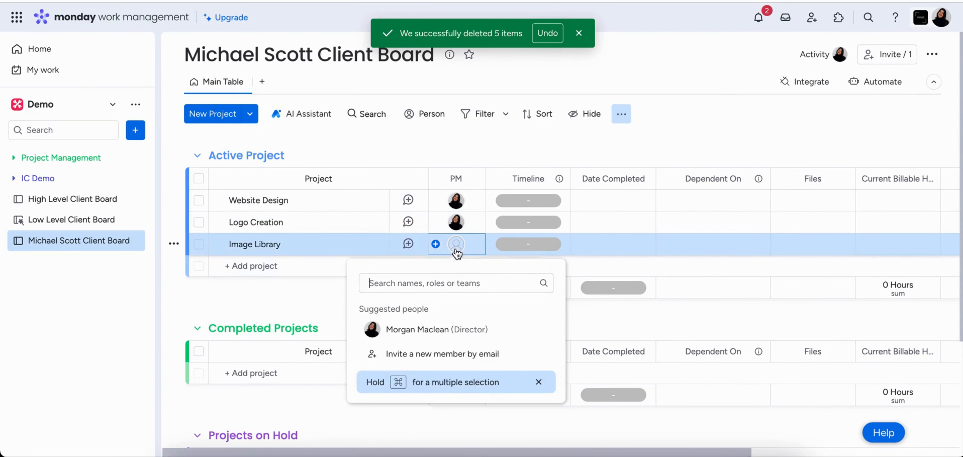
left_click(464, 329)
- Set the Website Design timeline to October 3–10, 2023
left_click(529, 200)
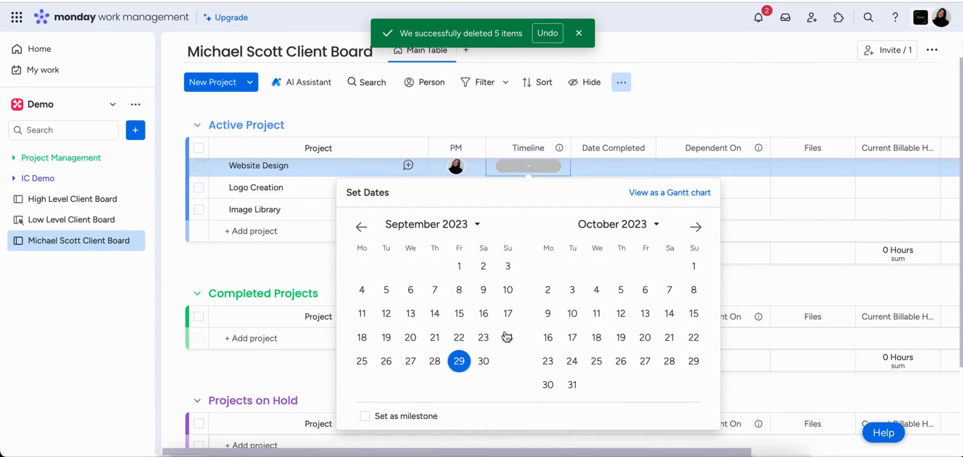
left_click(572, 290)
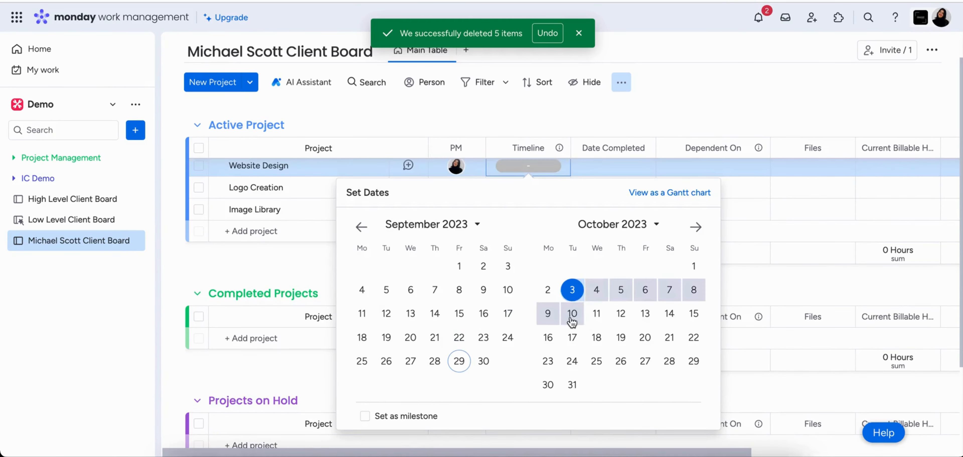
left_click(572, 313)
left_click(687, 113)
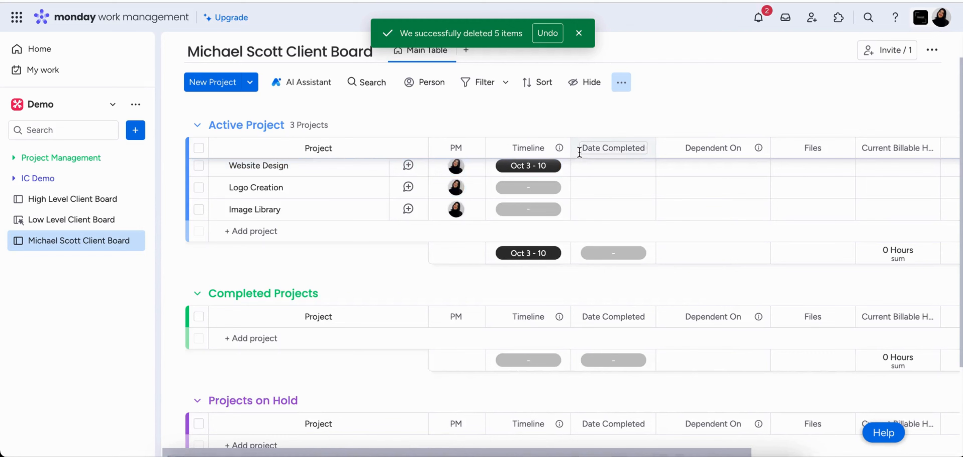
- Make Website Design dependent on Logo Creation in the Active Project group
left_click(525, 189)
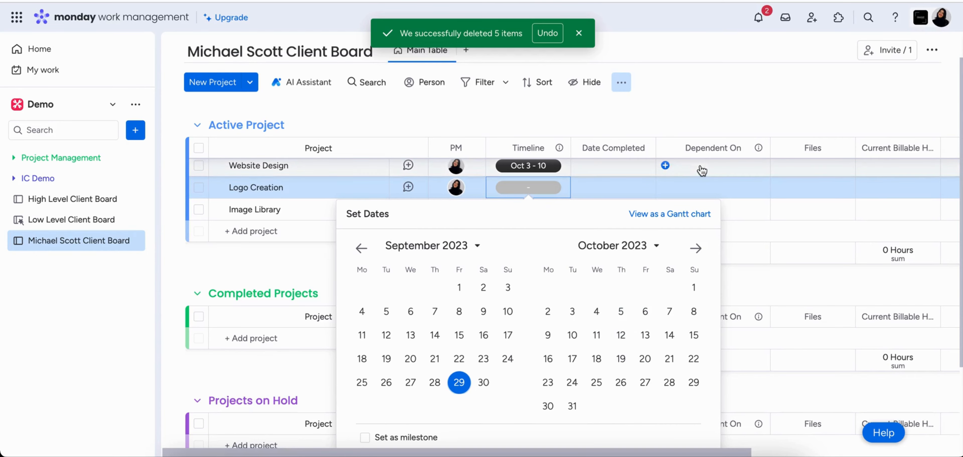
left_click(736, 102)
scroll(728, 211, "up", 2)
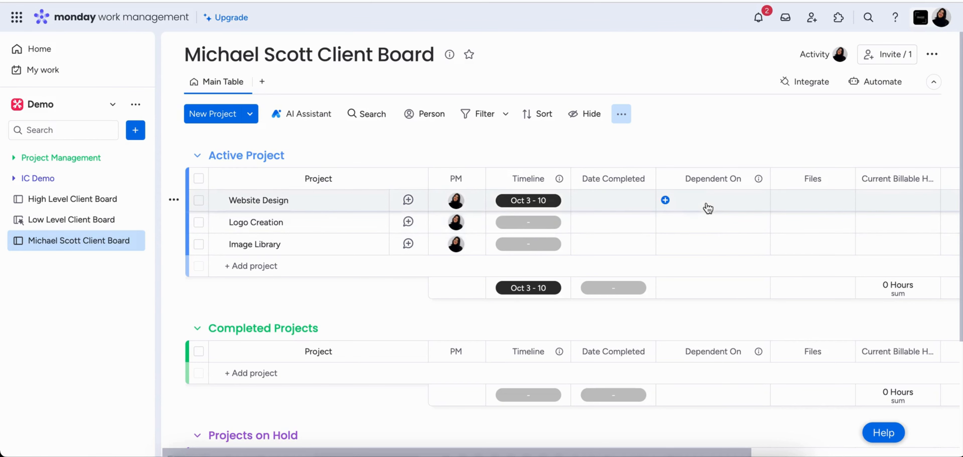
left_click(715, 210)
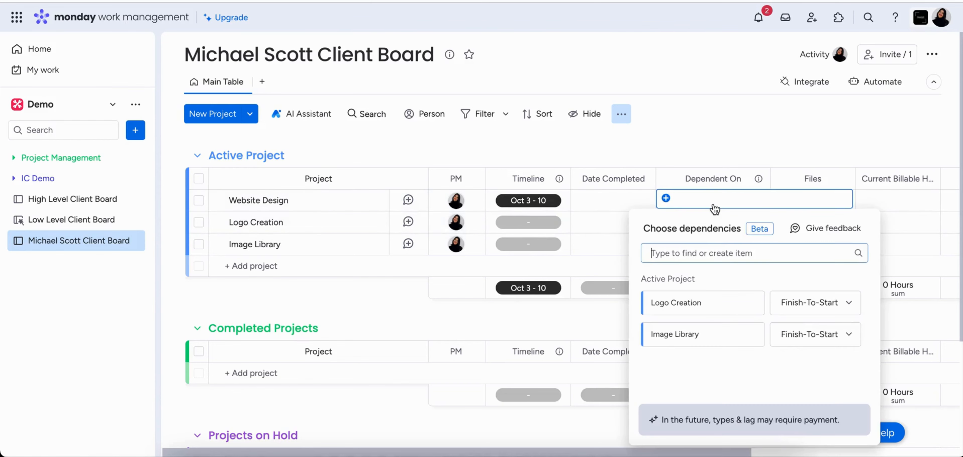
left_click(730, 311)
left_click(740, 136)
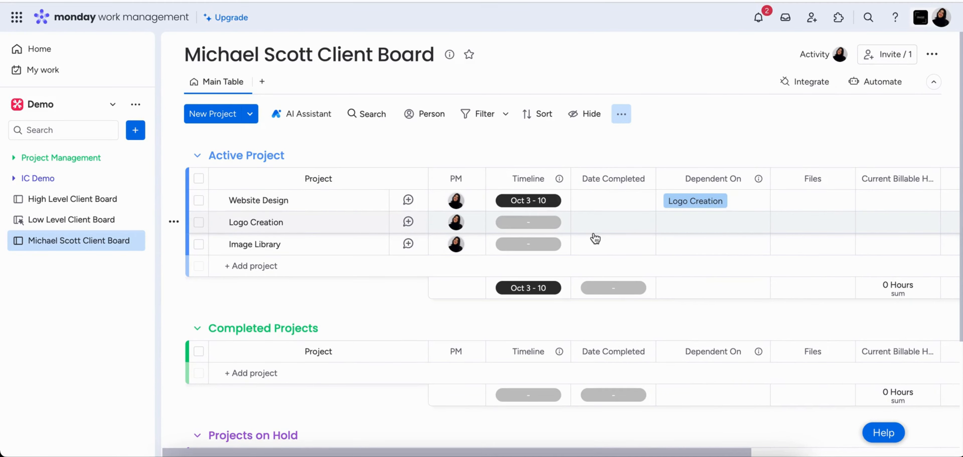
- Set the Logo Creation timeline to October 3–6, 2023
left_click(532, 233)
scroll(519, 224, "down", 2)
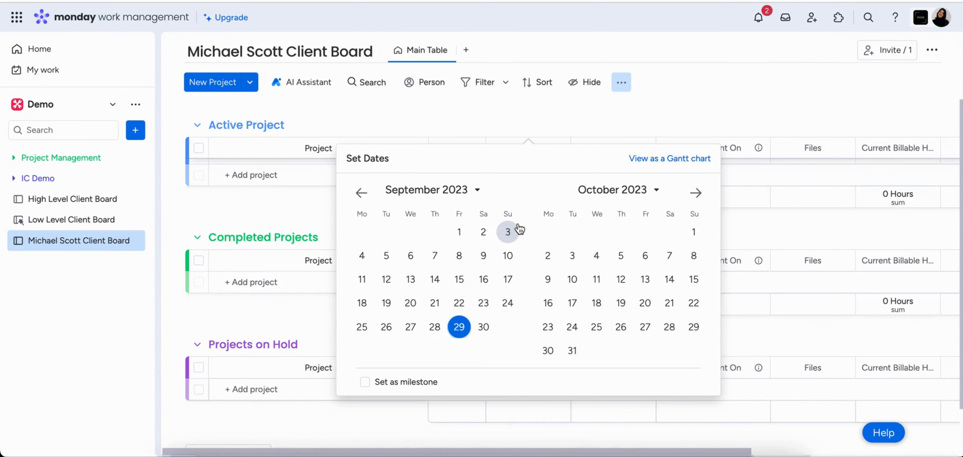
left_click(572, 255)
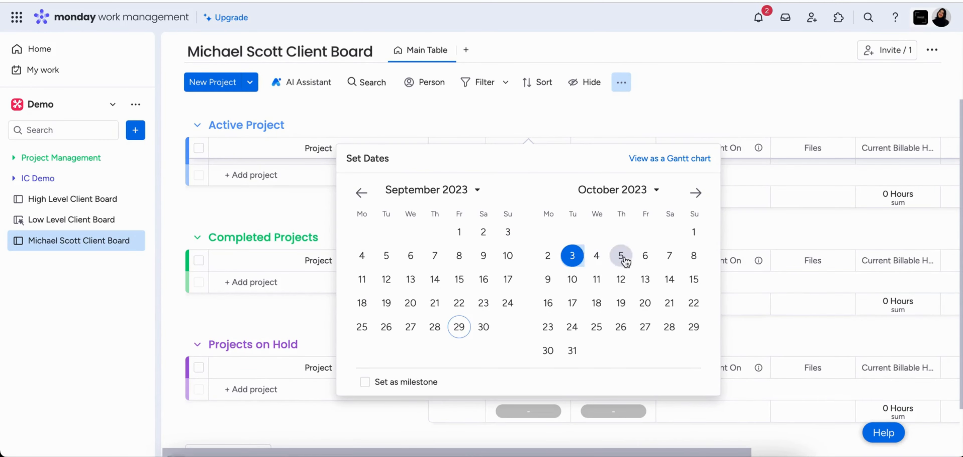
left_click(641, 262)
left_click(708, 124)
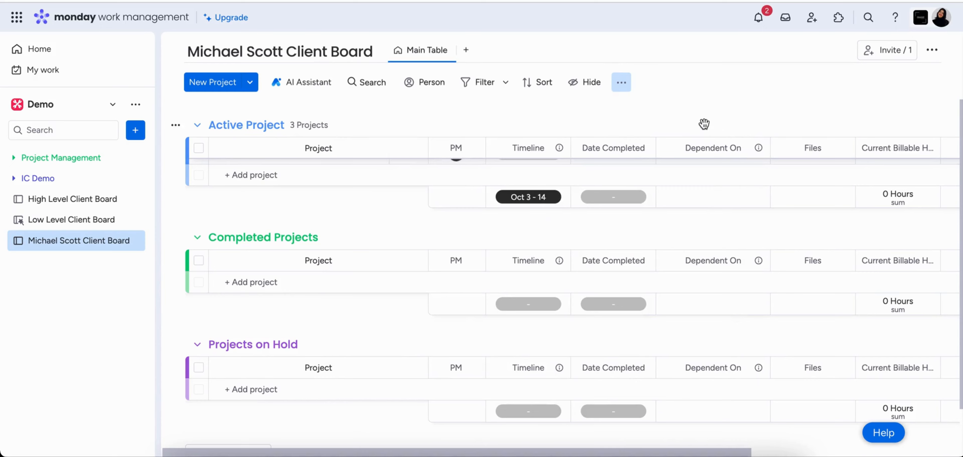
- Set the Image Library timeline to October 3–21, 2023
scroll(690, 226, "up", 3)
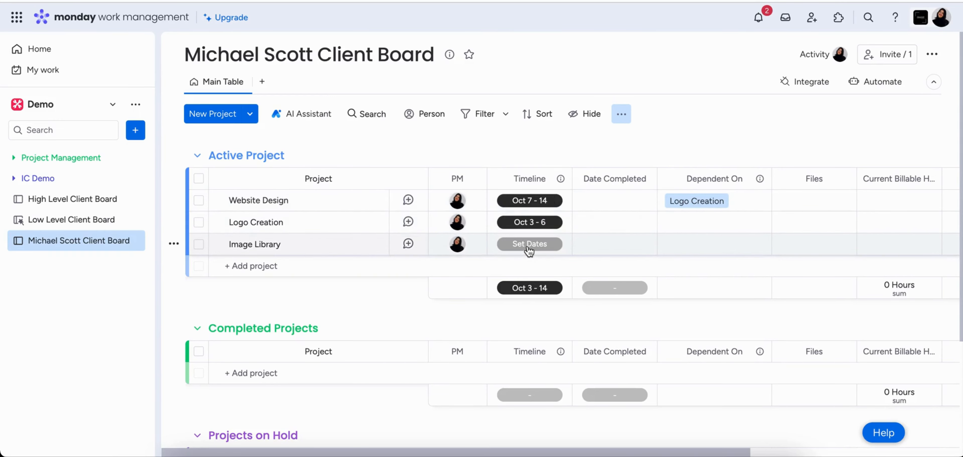
left_click(529, 245)
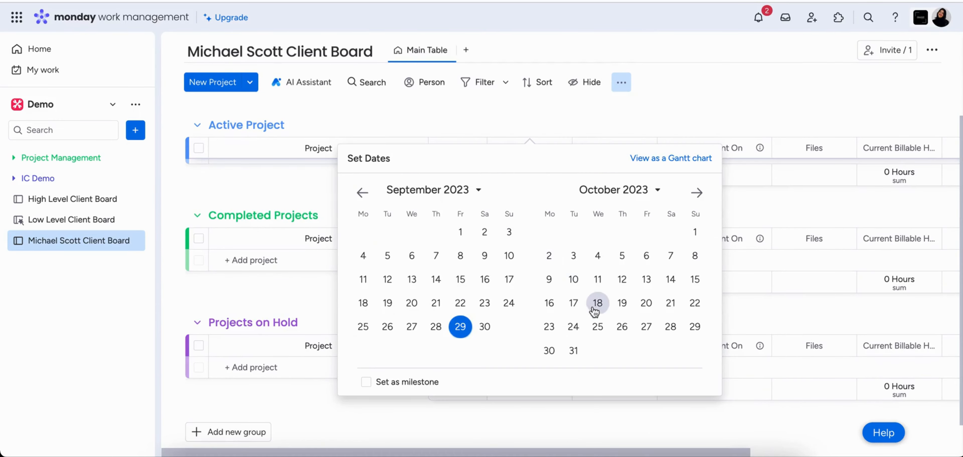
left_click(573, 255)
left_click(675, 310)
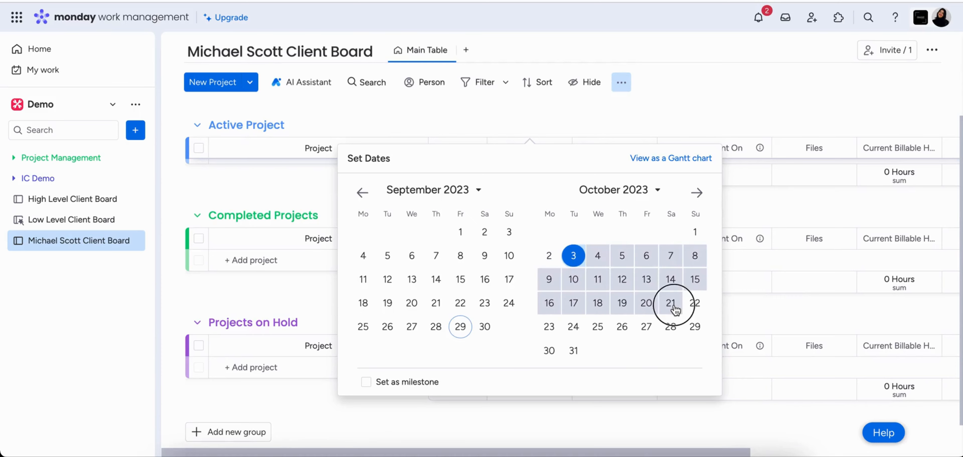
left_click(721, 122)
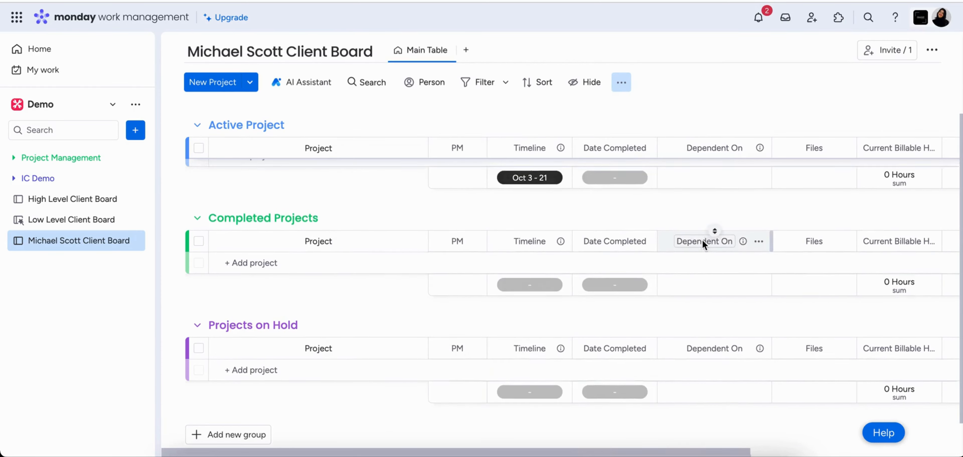
- Open the High Level Client Board and check the mirrored timeline for the active client
scroll(705, 246, "right", 5)
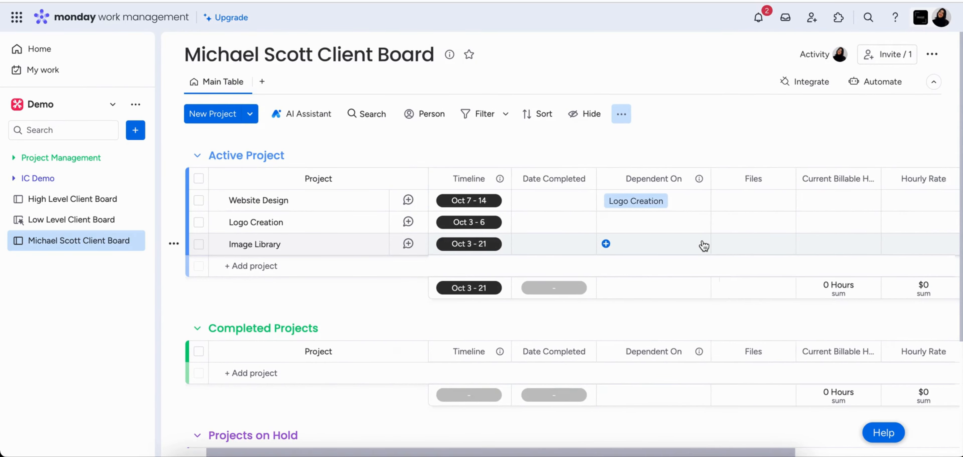
left_click(77, 207)
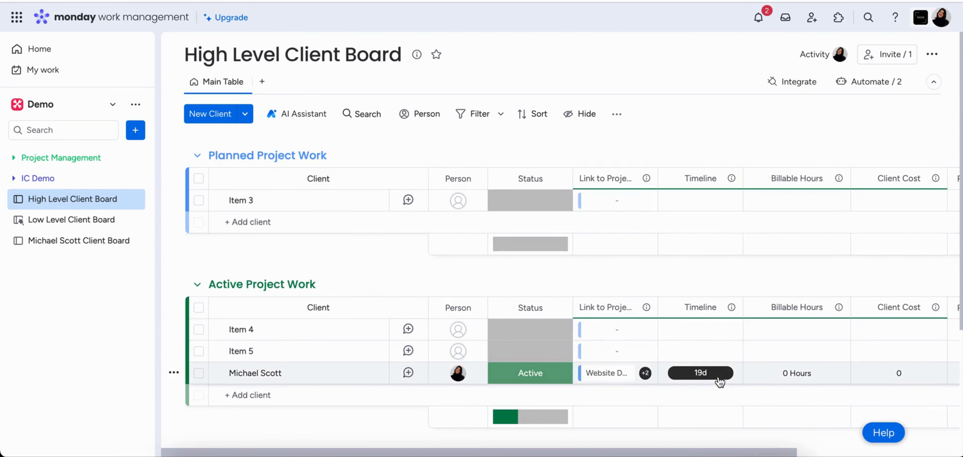
- On the individual client's board, enter current billable hours of 10 for Website Design, 2 for Logo Creation and 1 for Image Library
scroll(719, 381, "right", 2)
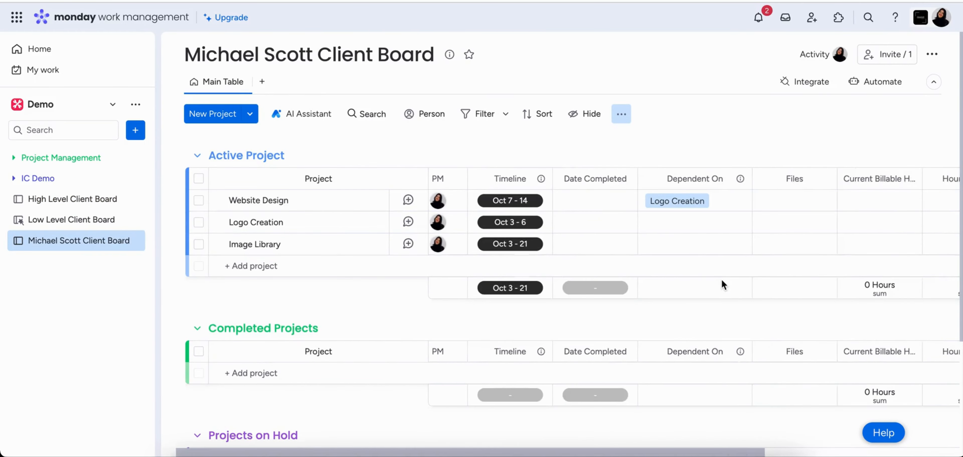
scroll(722, 284, "right", 2)
scroll(720, 282, "down", 1)
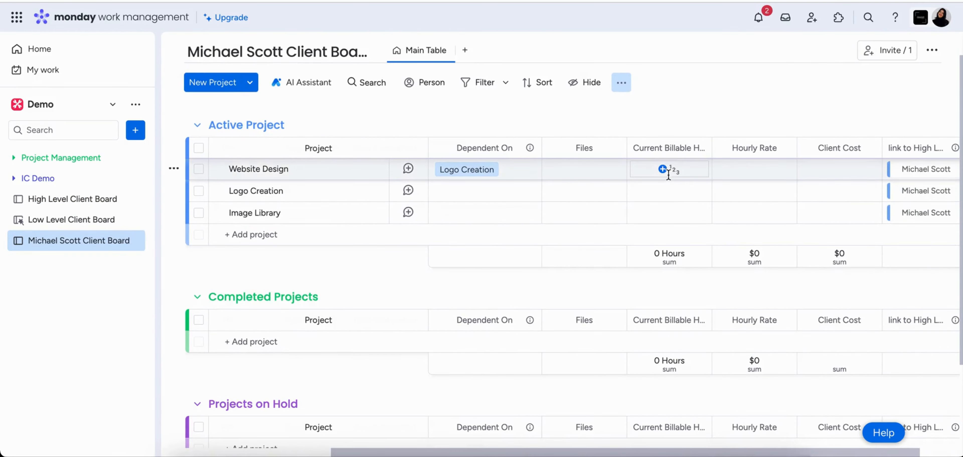
left_click(668, 171)
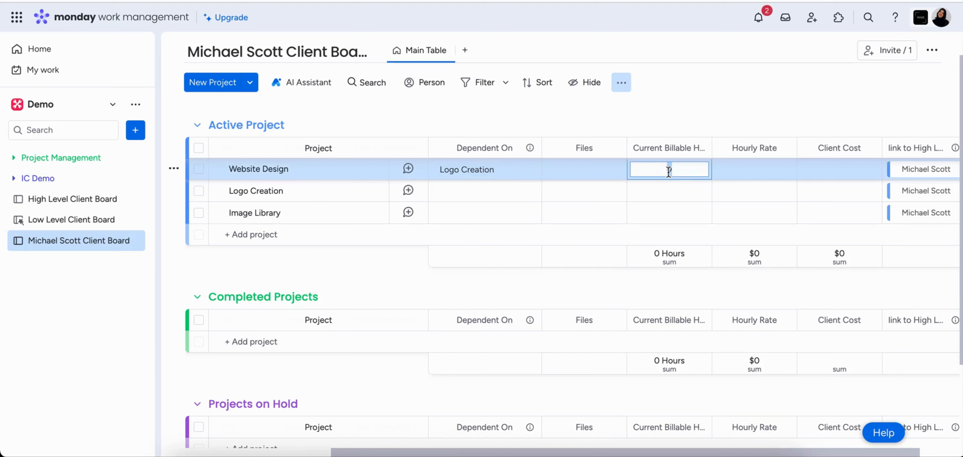
left_click(667, 191)
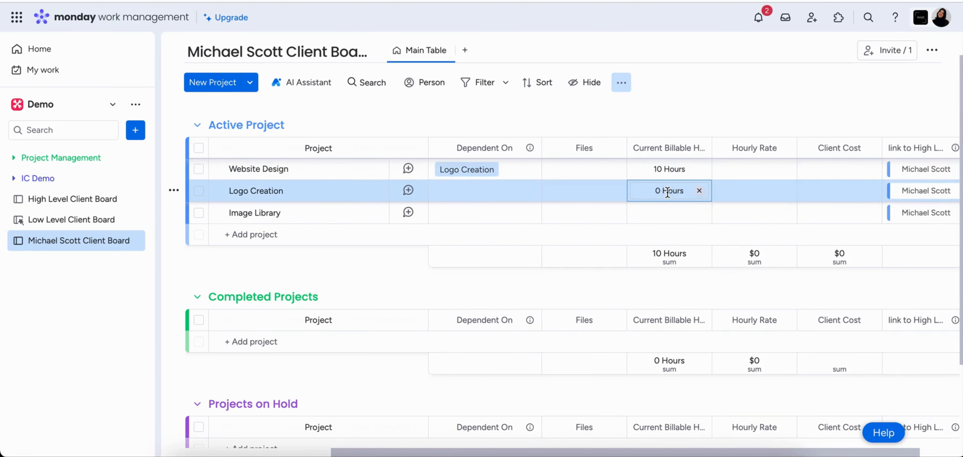
left_click(668, 192)
type("2")
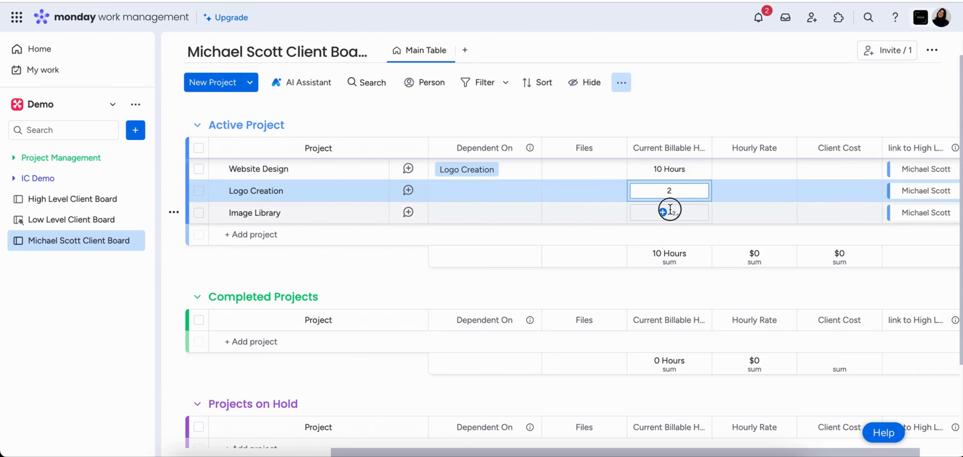
left_click(669, 210)
left_click(670, 209)
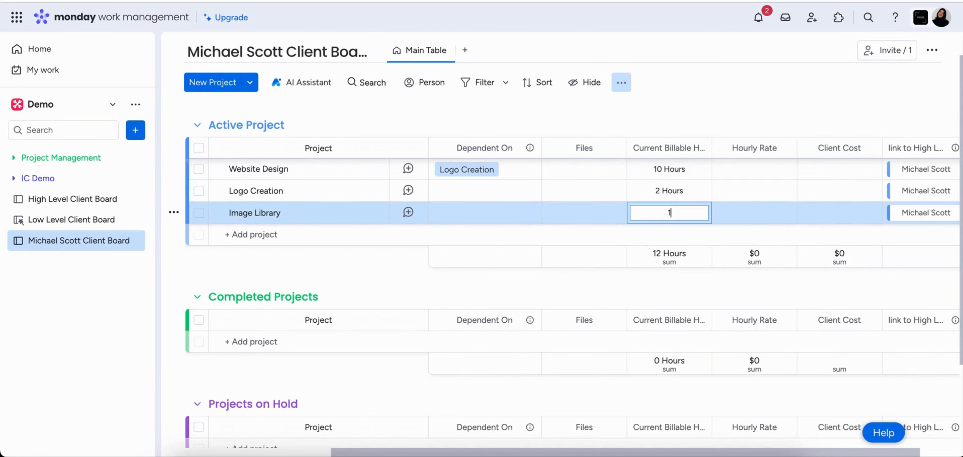
- Set the hourly rate to $100 for Website Design, Logo Creation and Image Library
left_click(752, 189)
left_click(752, 169)
type("1")
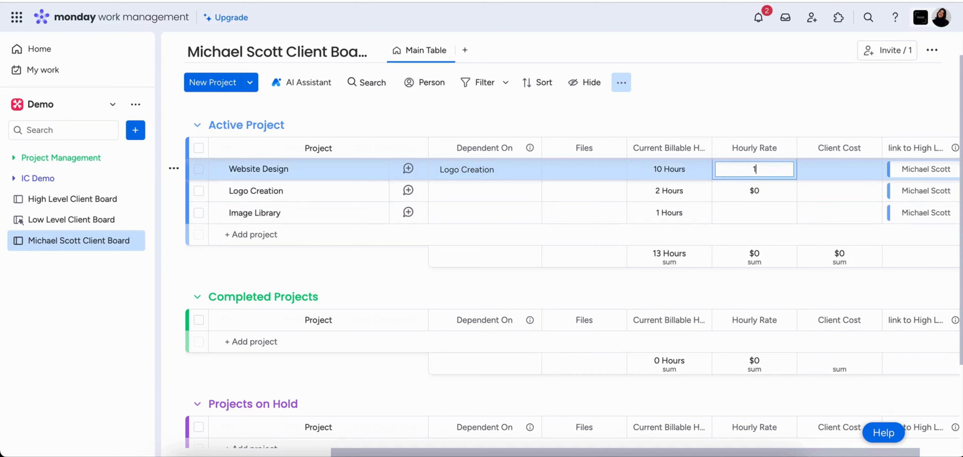
type("00")
left_click(750, 191)
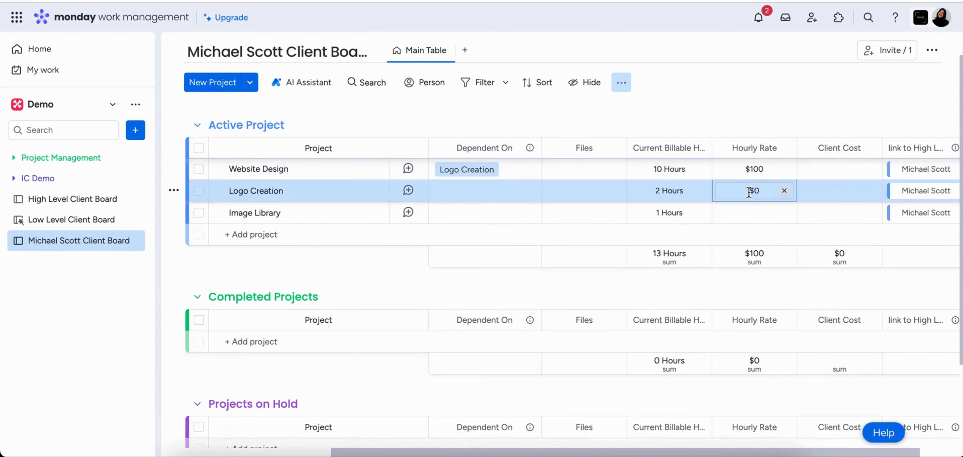
left_click(749, 192)
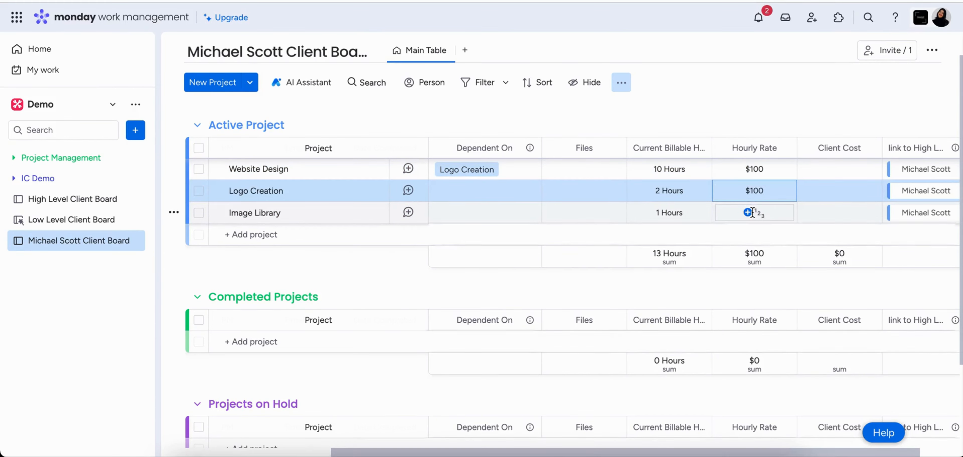
left_click(753, 212)
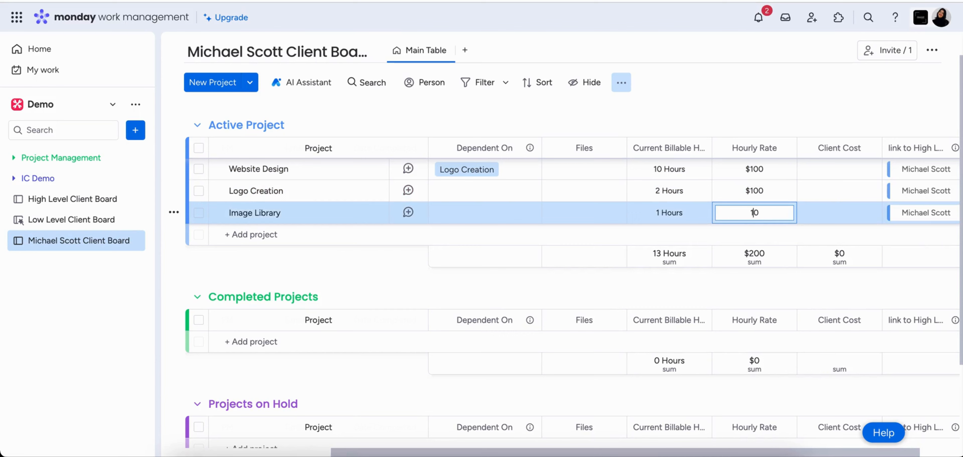
key("Return")
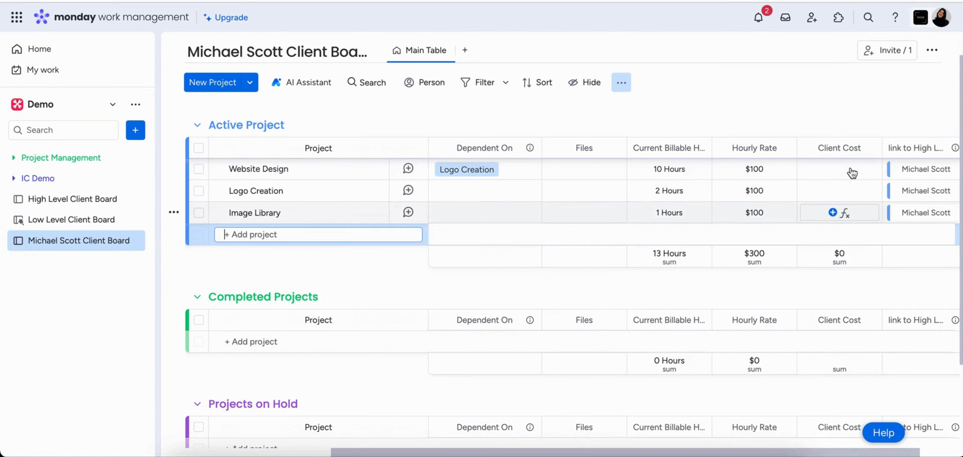
- Set the Client Cost column's formula to Hourly Rate multiplied by Current Billable Hours
left_click(870, 147)
mouse_move(817, 178)
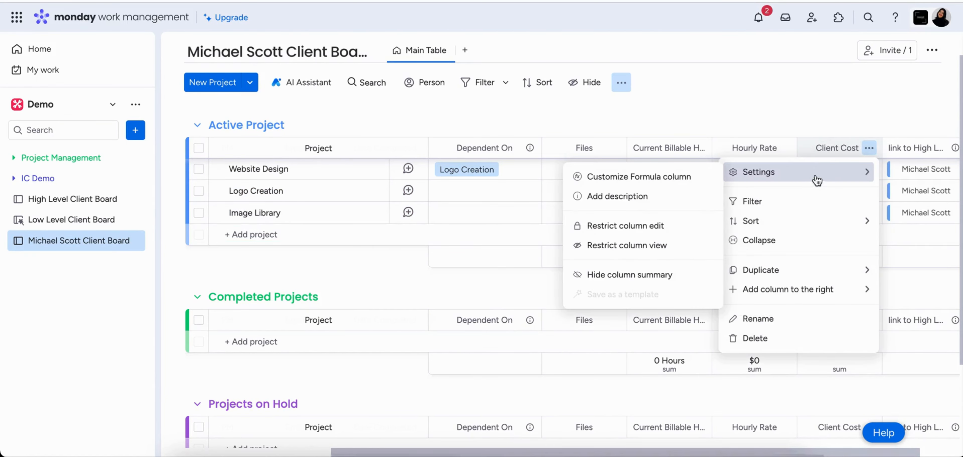
left_click(672, 178)
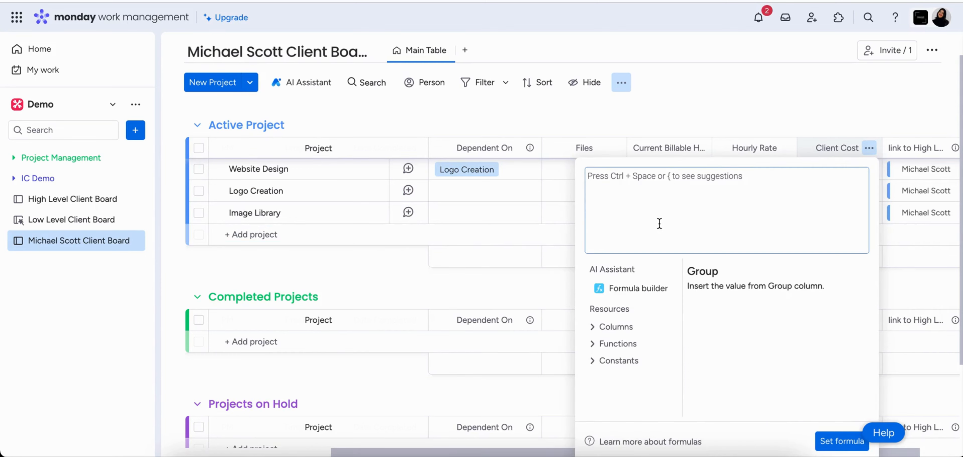
type("{")
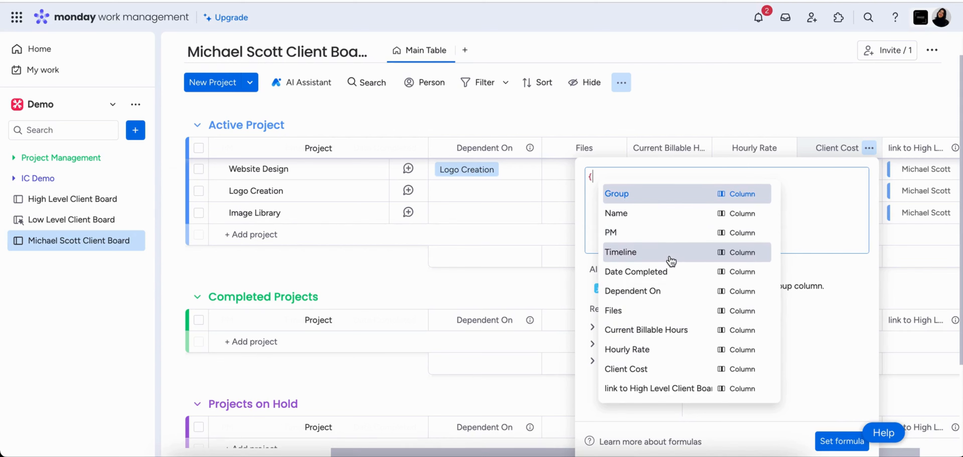
left_click(656, 359)
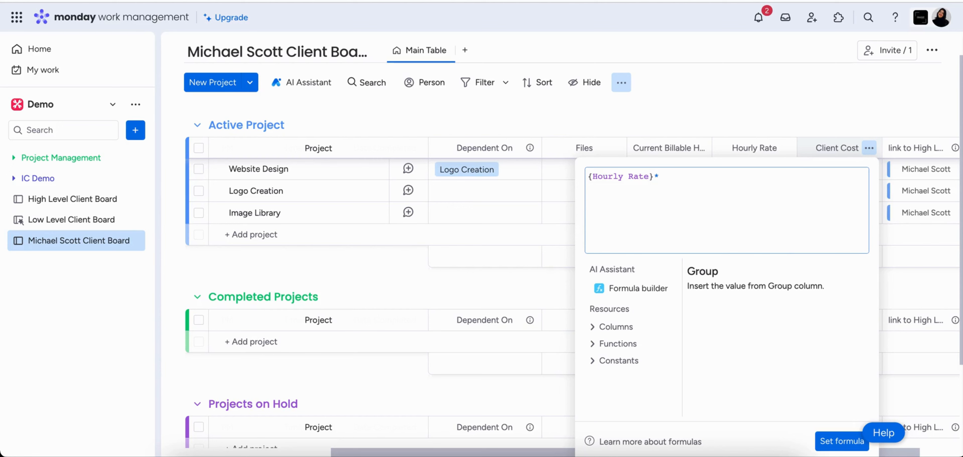
type("*{")
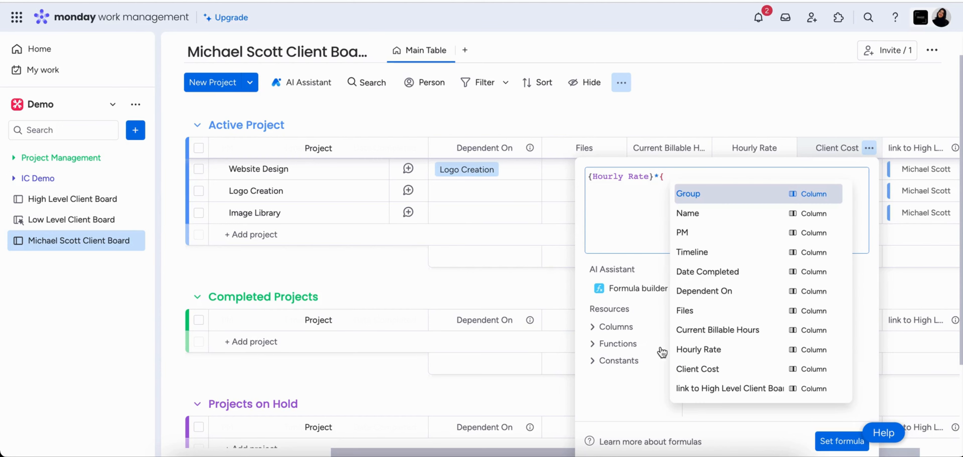
left_click(716, 330)
left_click(830, 437)
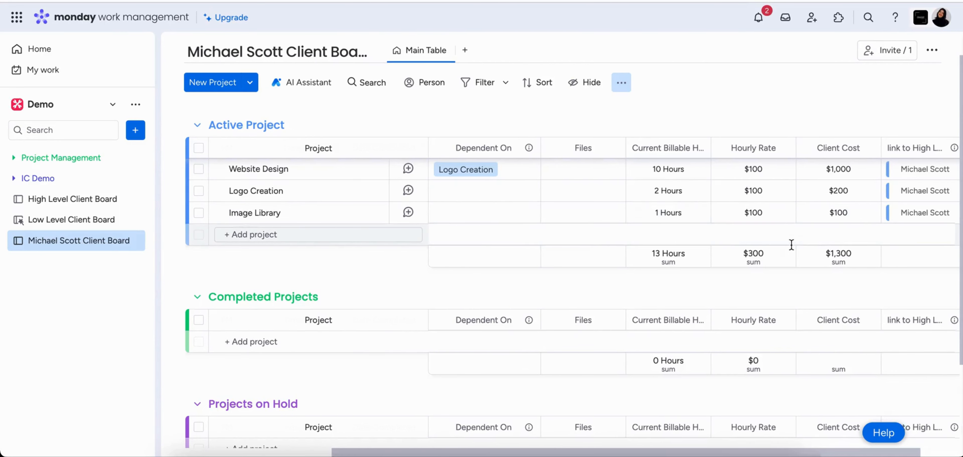
- Return to the High Level Client Board and check the client's mirrored billable hours and client cost
scroll(792, 244, "right", 3)
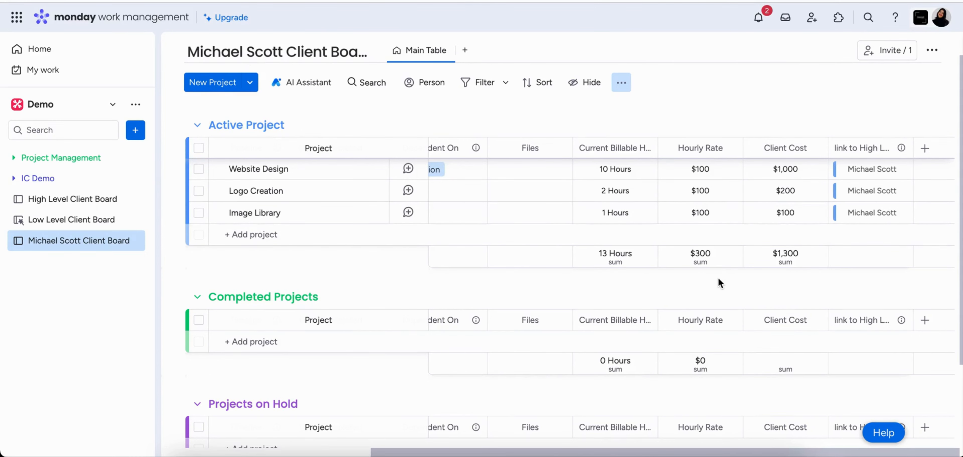
left_click(65, 209)
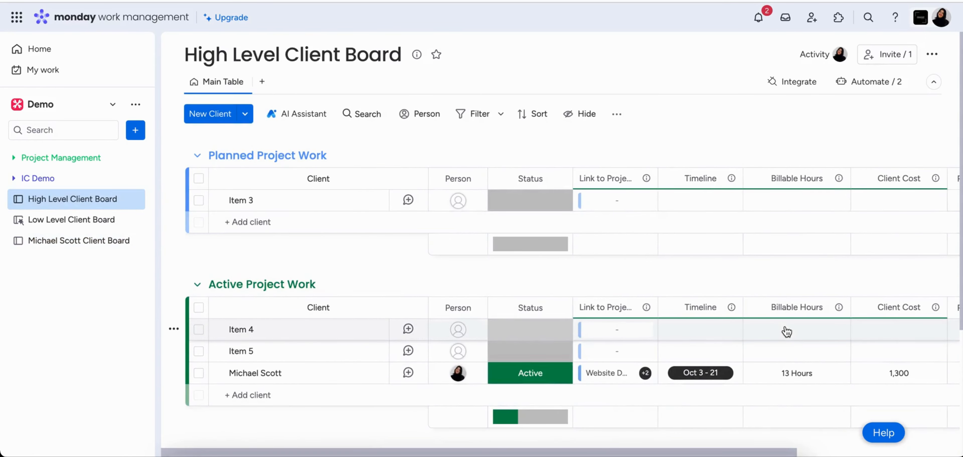
- Set the active client's Retainer Package to 25 hours and check the Remaining Hours column
scroll(786, 331, "right", 5)
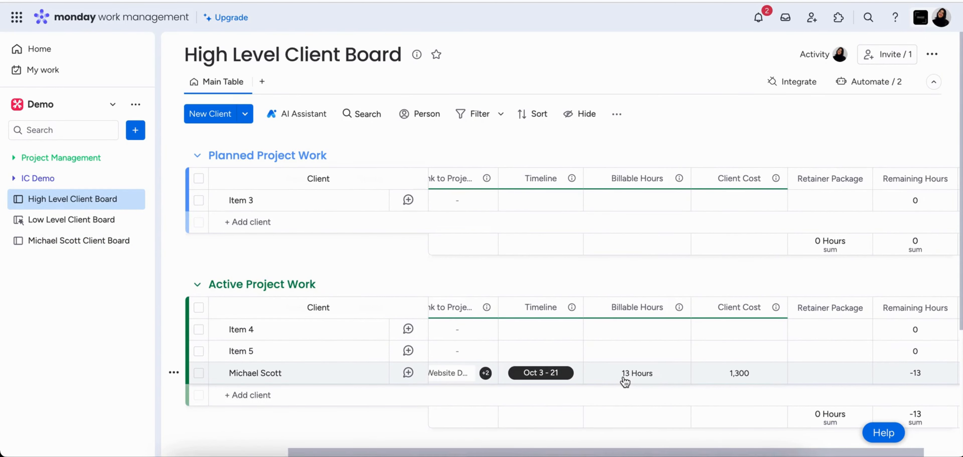
scroll(842, 375, "right", 1)
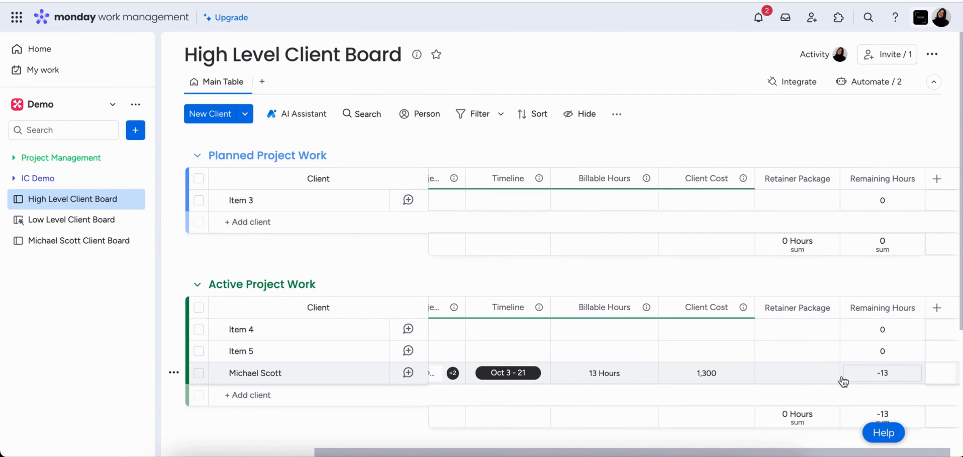
left_click(800, 374)
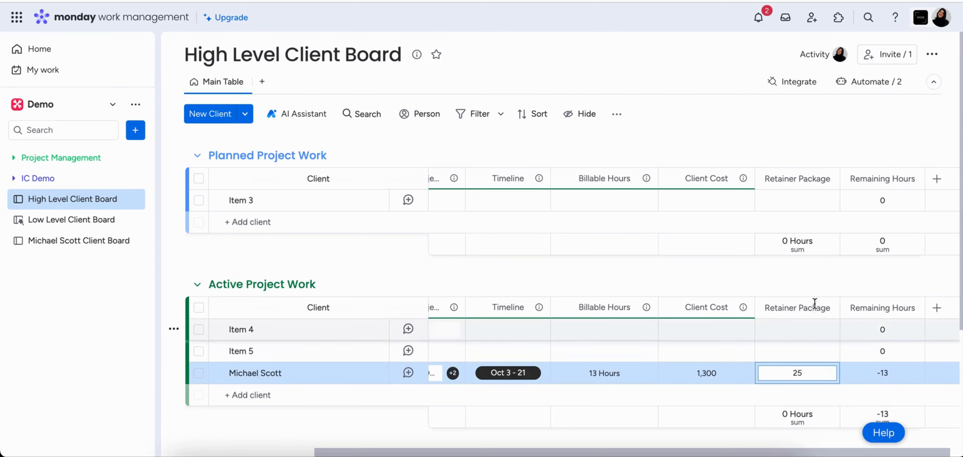
left_click(817, 275)
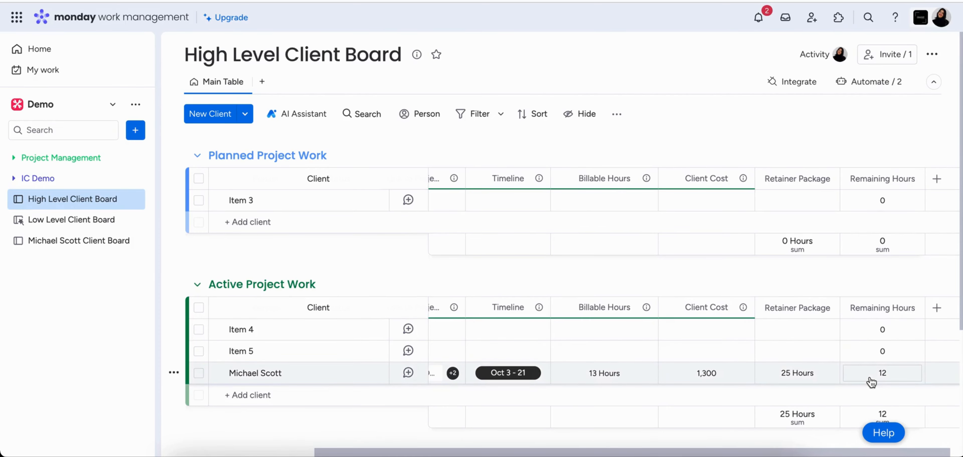
scroll(871, 382, "right", 1)
- In Active Project Work, delete Item 4 and Item 5 and add a new client with the client's full name
scroll(871, 382, "down", 4)
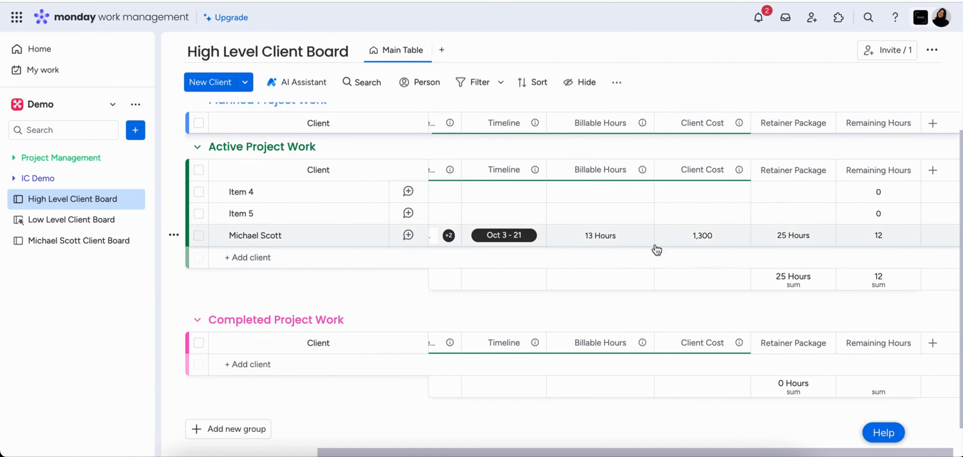
scroll(685, 309, "up", 3)
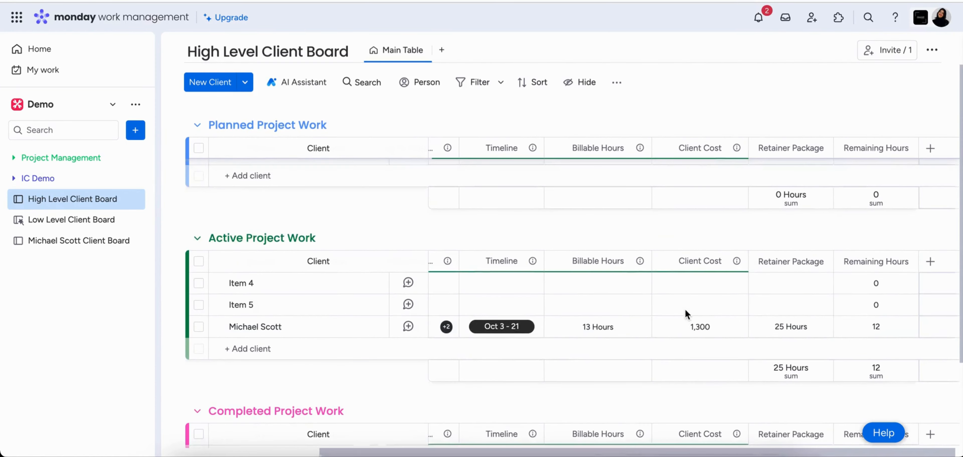
left_click(199, 307)
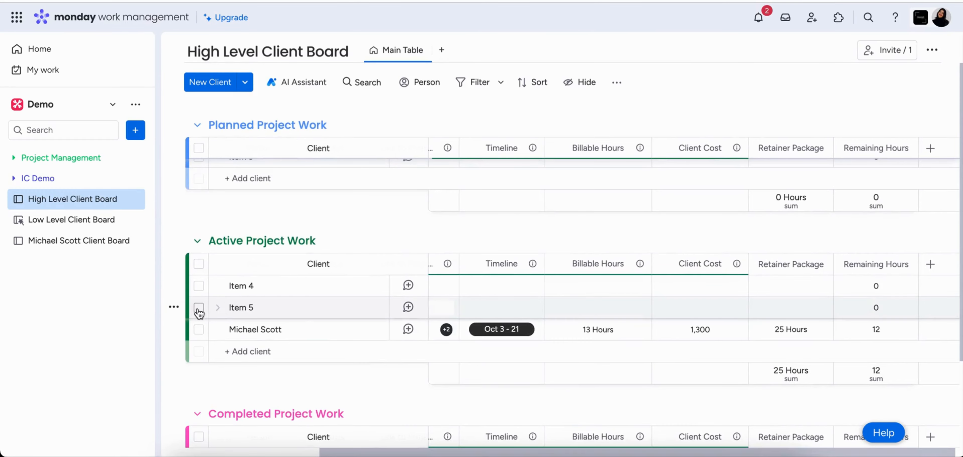
left_click(198, 286)
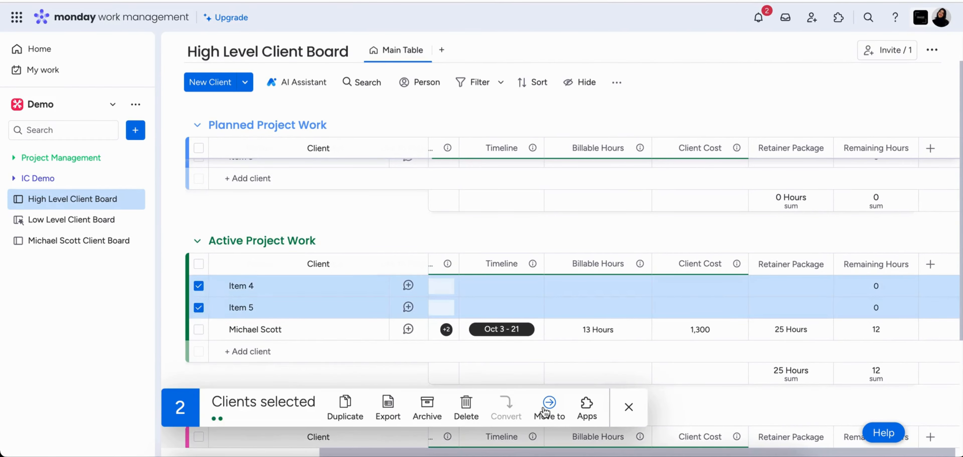
left_click(466, 406)
left_click(596, 286)
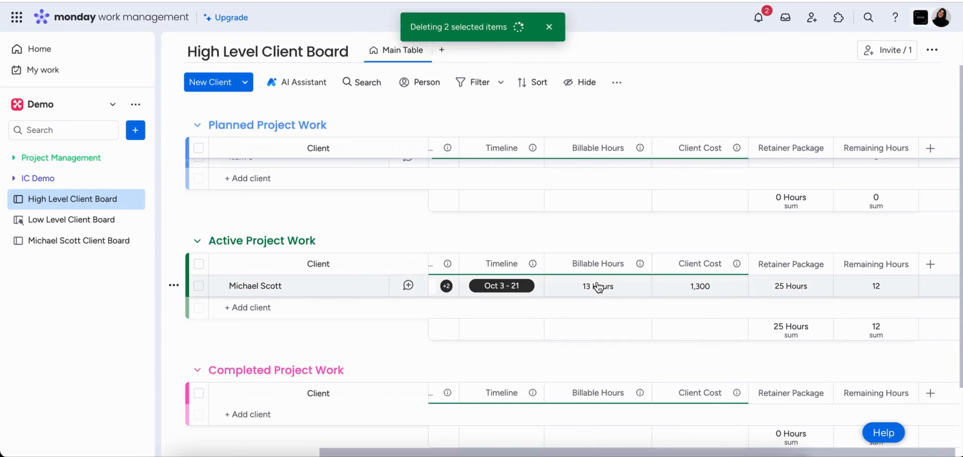
left_click(251, 307)
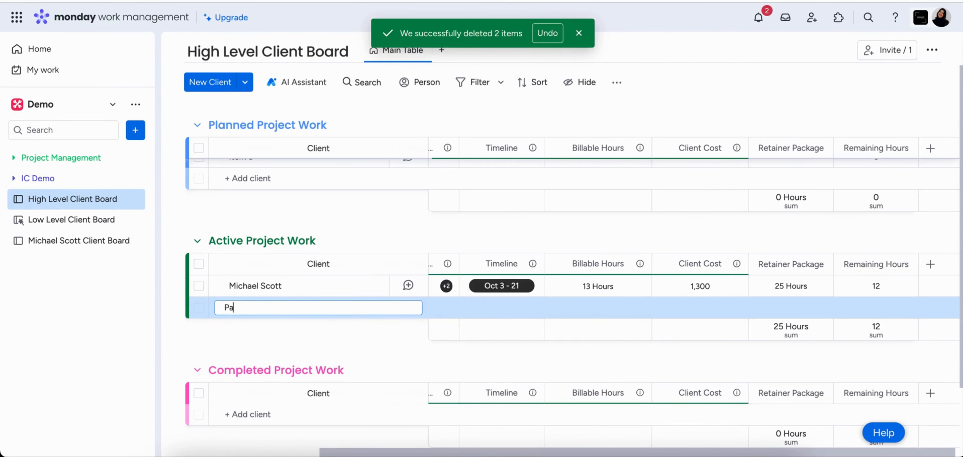
key("Return")
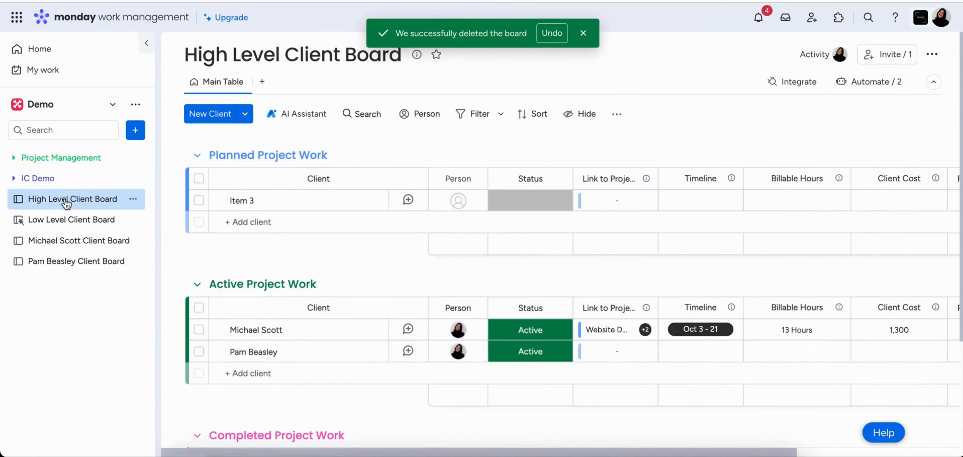
- Examine which projects the new client's board offers for linking in that client's Link to Projects cell
left_click(629, 350)
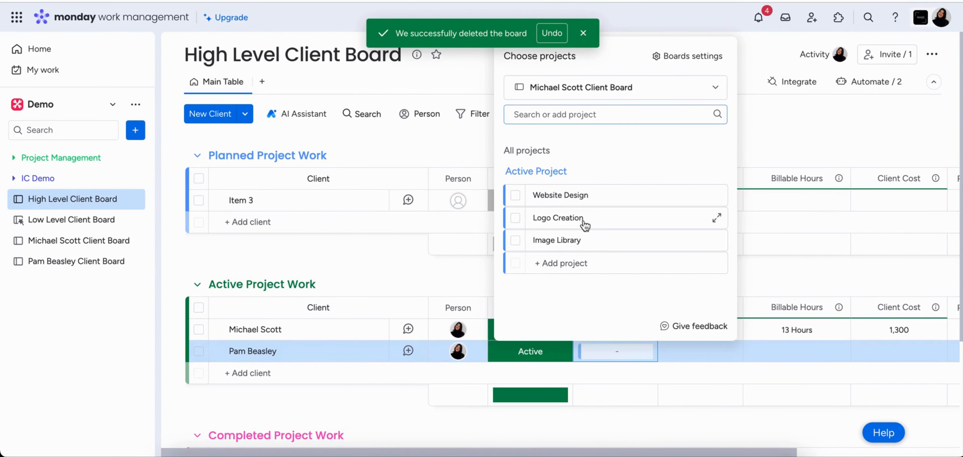
left_click(671, 94)
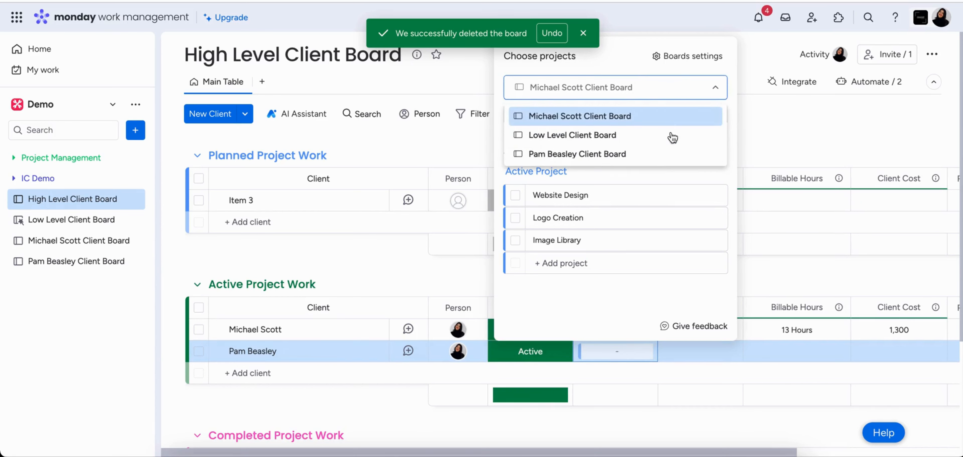
left_click(643, 163)
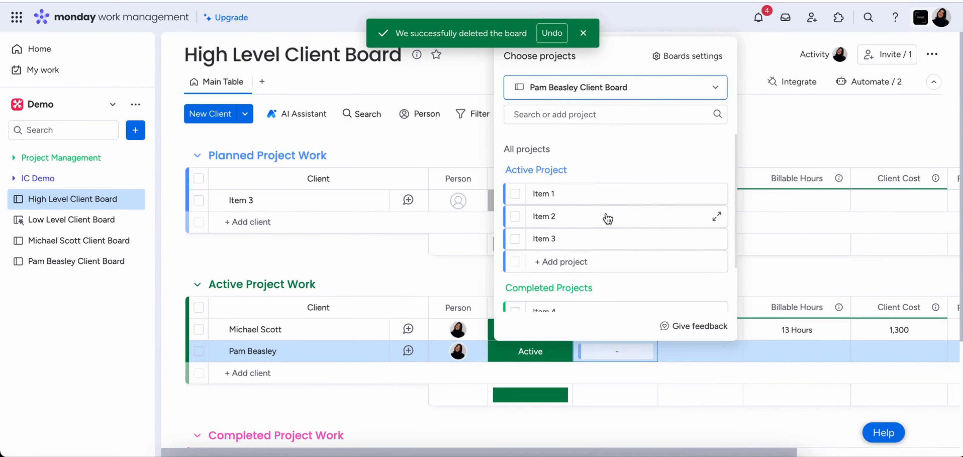
scroll(607, 213, "down", 2)
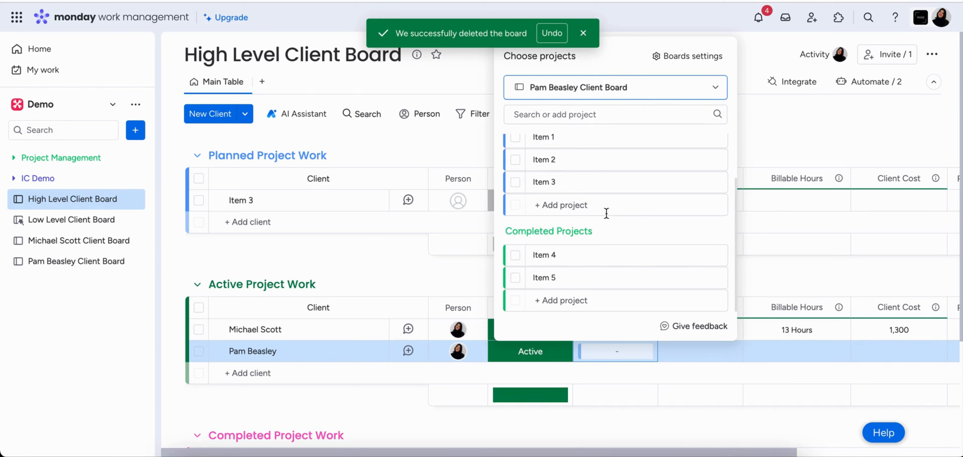
scroll(607, 213, "up", 2)
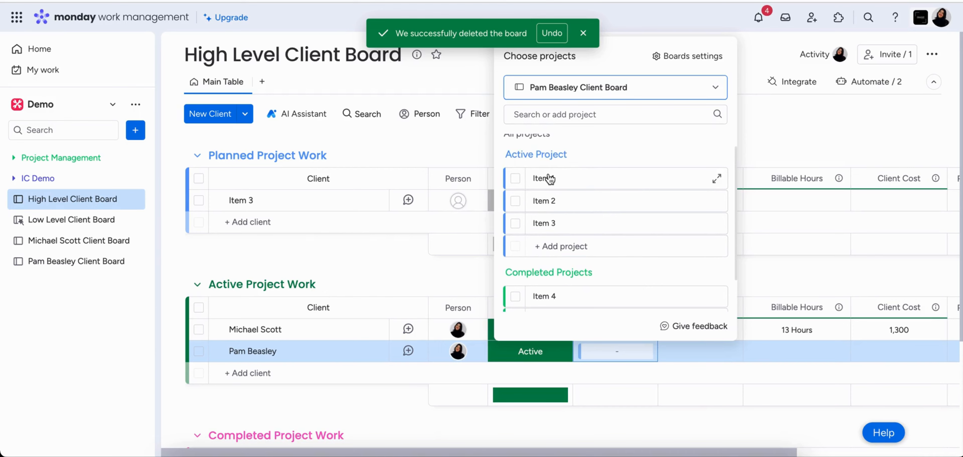
left_click(430, 157)
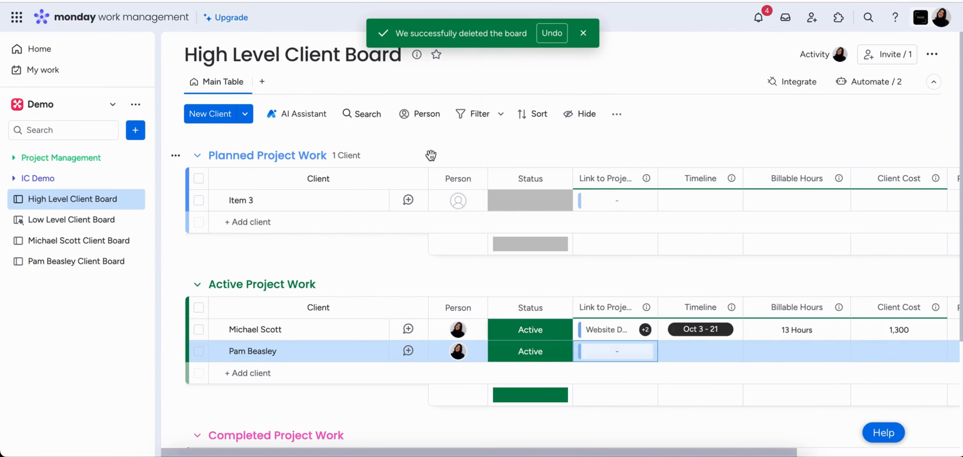
- On the new client's board, link all active and completed projects, Item 1 to Item 5, to that client on the High Level Client Board
left_click(52, 266)
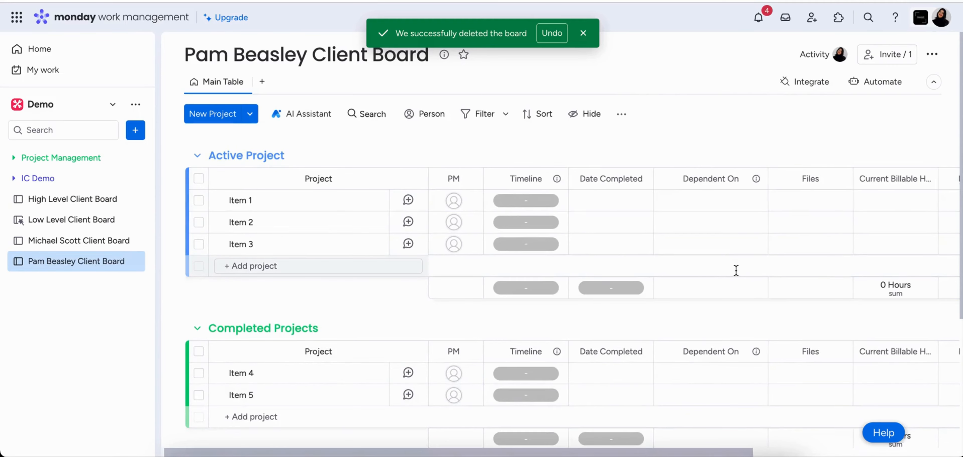
scroll(736, 270, "right", 5)
scroll(736, 270, "down", 2)
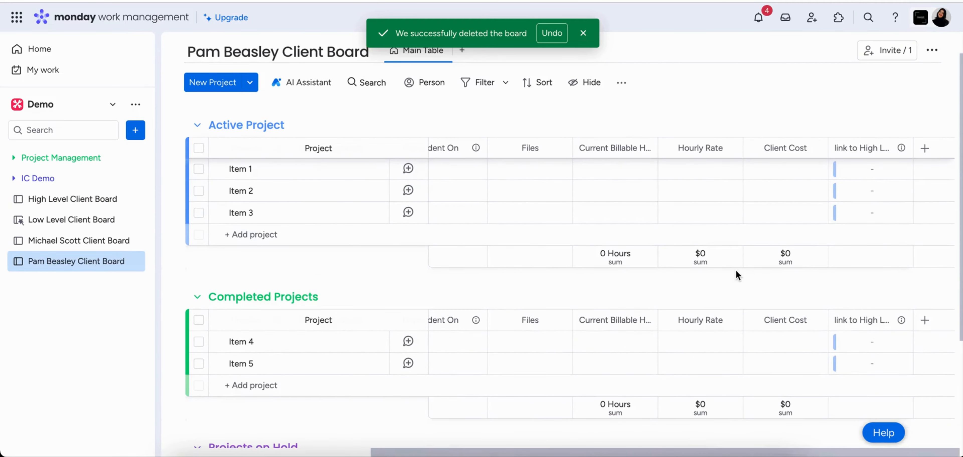
key("super+a")
scroll(858, 202, "up", 2)
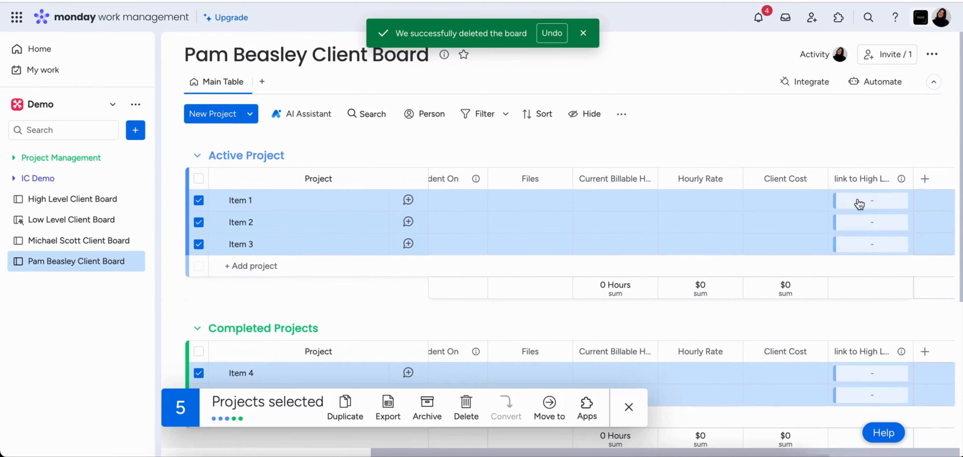
left_click(873, 204)
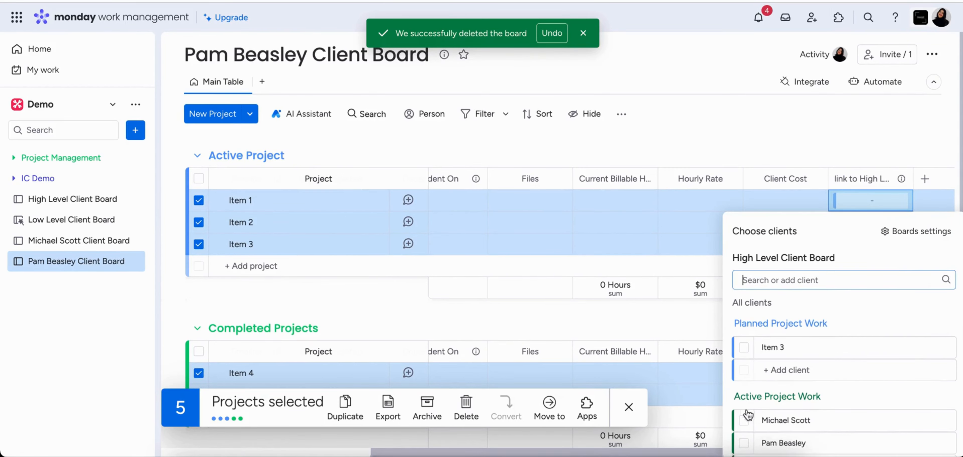
left_click(752, 442)
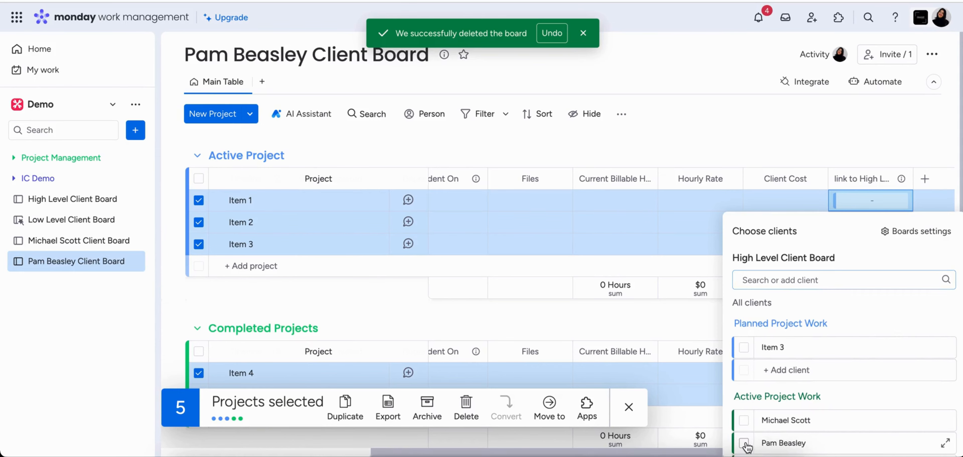
left_click(822, 133)
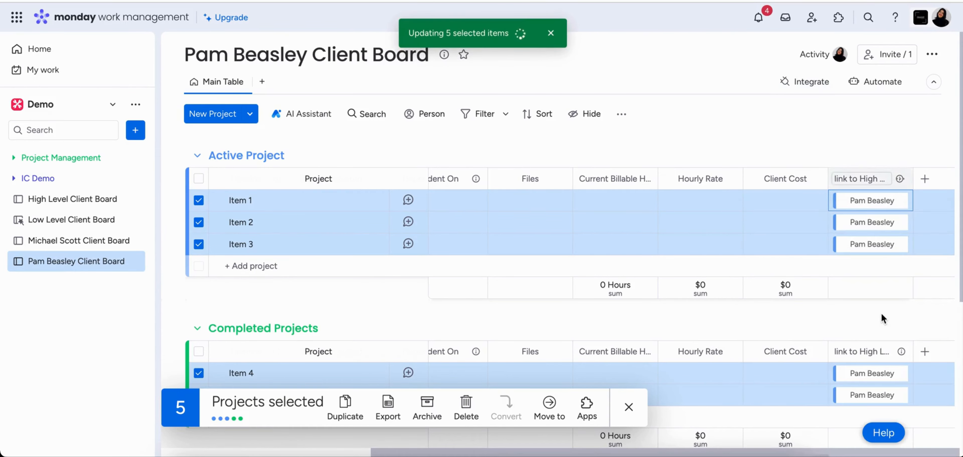
scroll(882, 313, "down", 5)
scroll(881, 313, "down", 1)
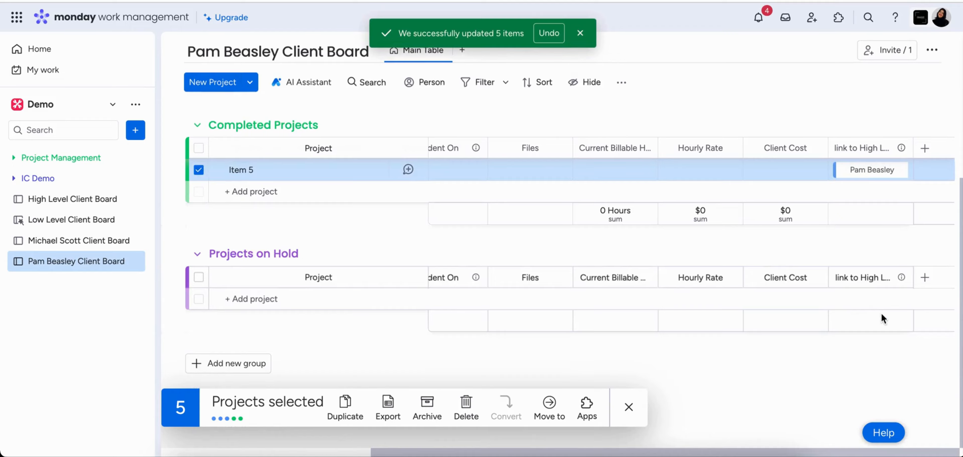
scroll(881, 313, "up", 6)
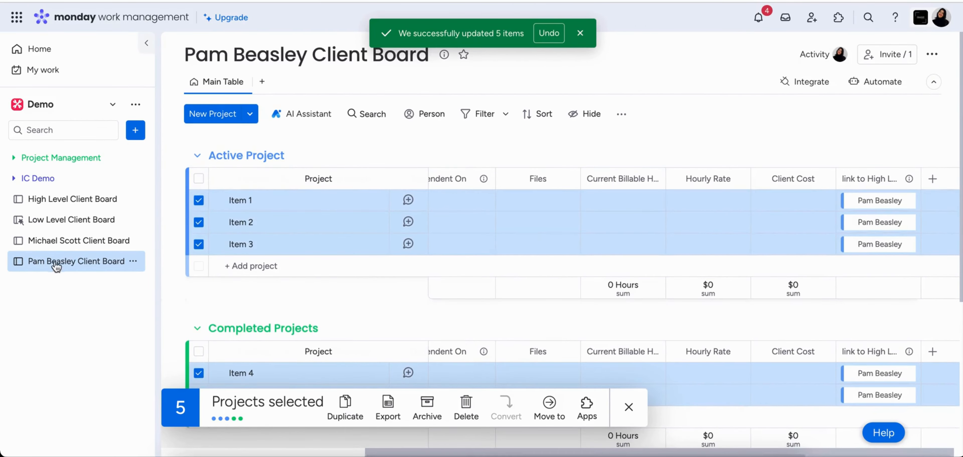
- Return to the High Level Client Board and check the new client's linked projects, mirrored hours, cost and remaining hours
left_click(86, 201)
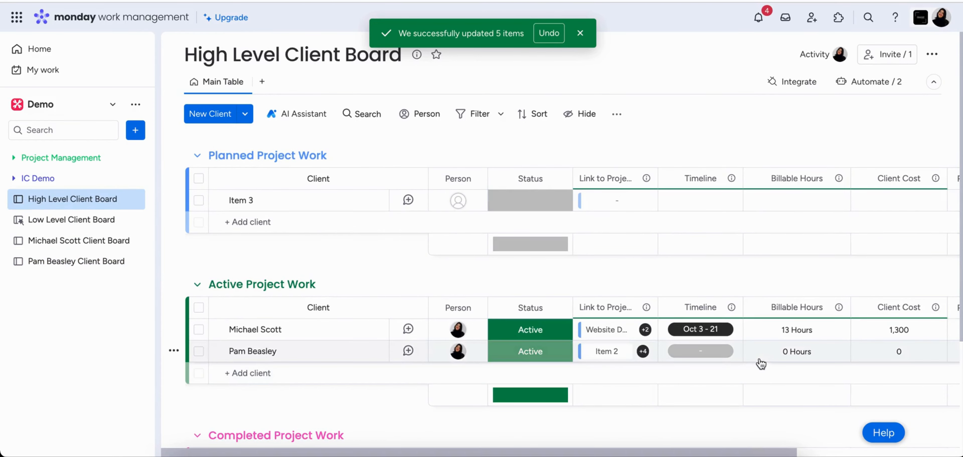
mouse_move(643, 352)
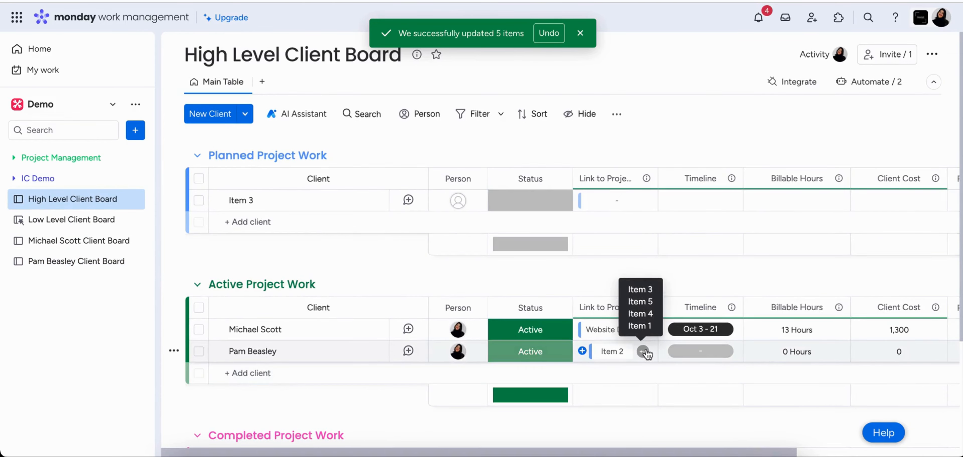
scroll(696, 372, "right", 5)
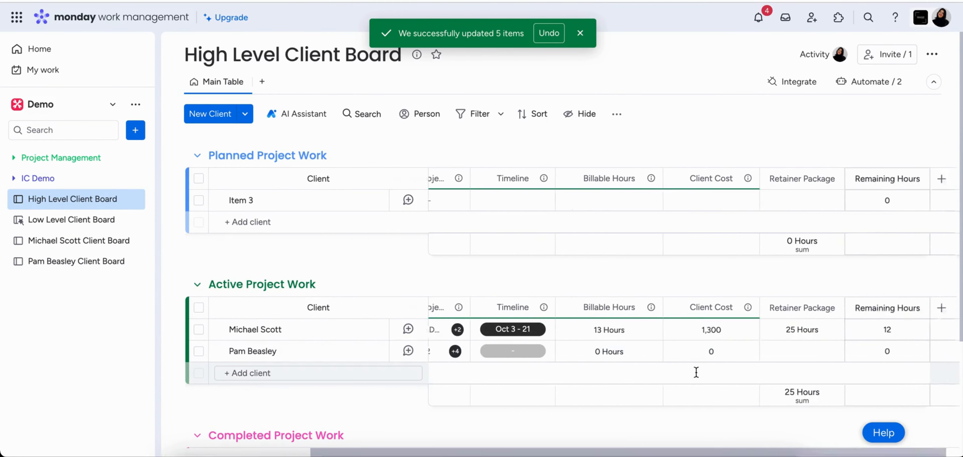
scroll(696, 371, "down", 2)
scroll(697, 371, "left", 3)
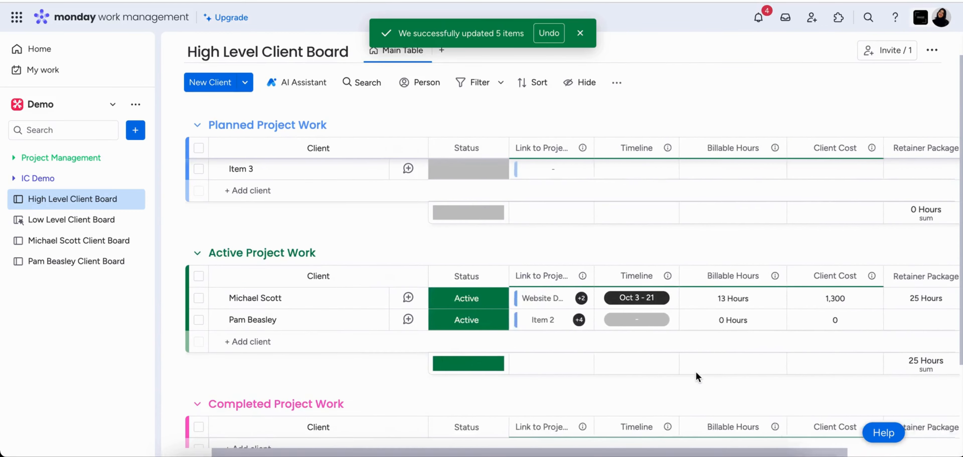
scroll(696, 371, "left", 2)
- Return to the new client's board and make the Project column slightly narrower
left_click(71, 265)
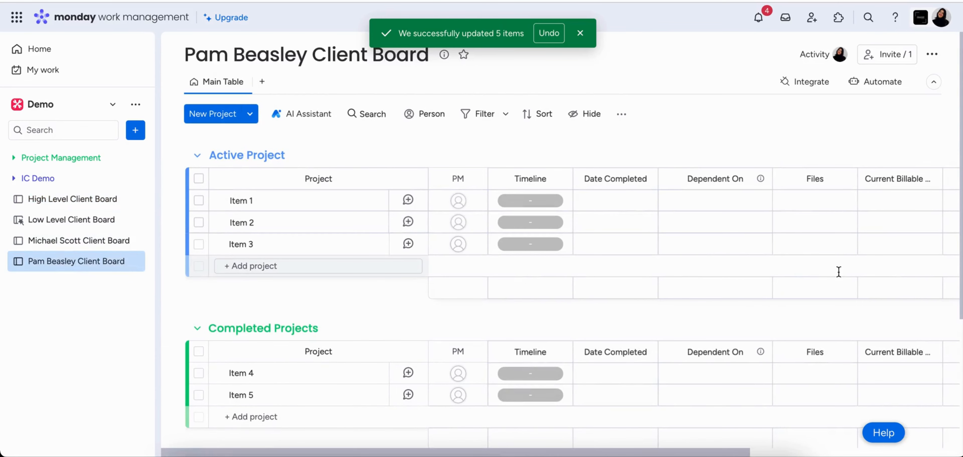
scroll(838, 271, "right", 3)
scroll(839, 271, "right", 5)
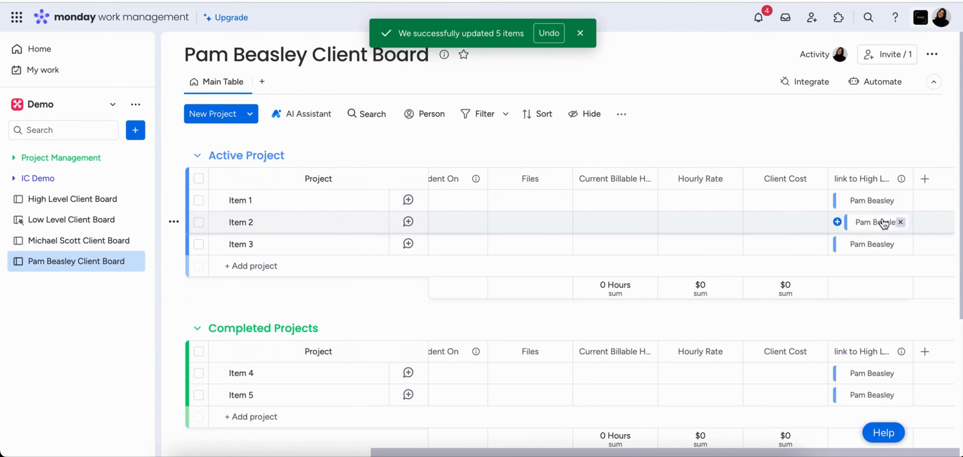
scroll(570, 274, "left", 3)
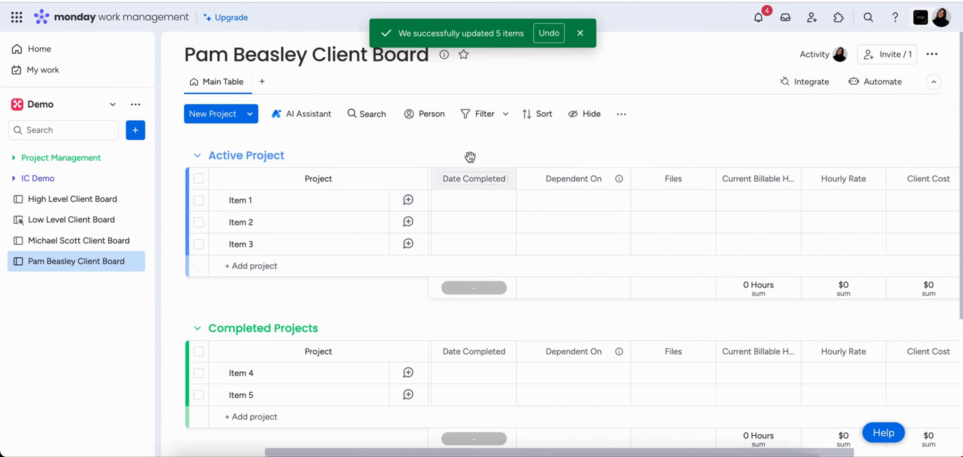
left_click_drag(428, 178, 399, 179)
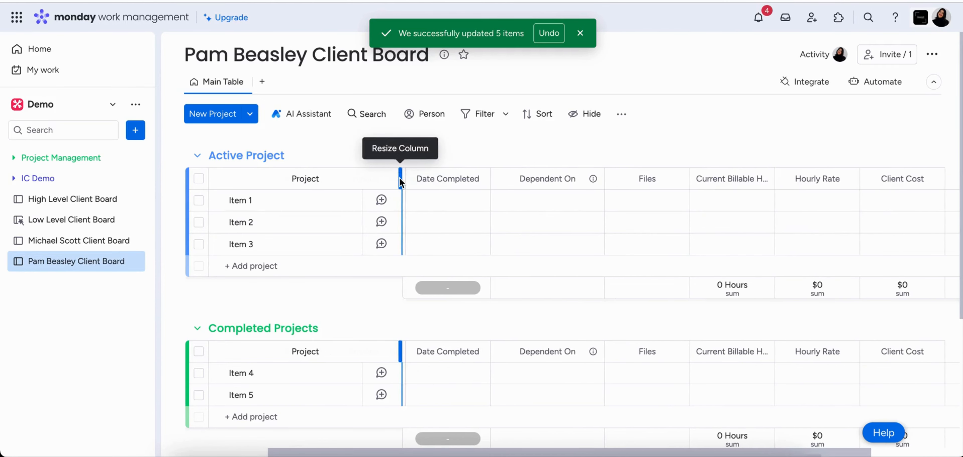
- Hide the link to High Level Client Board column on the new client's board
scroll(631, 233, "right", 3)
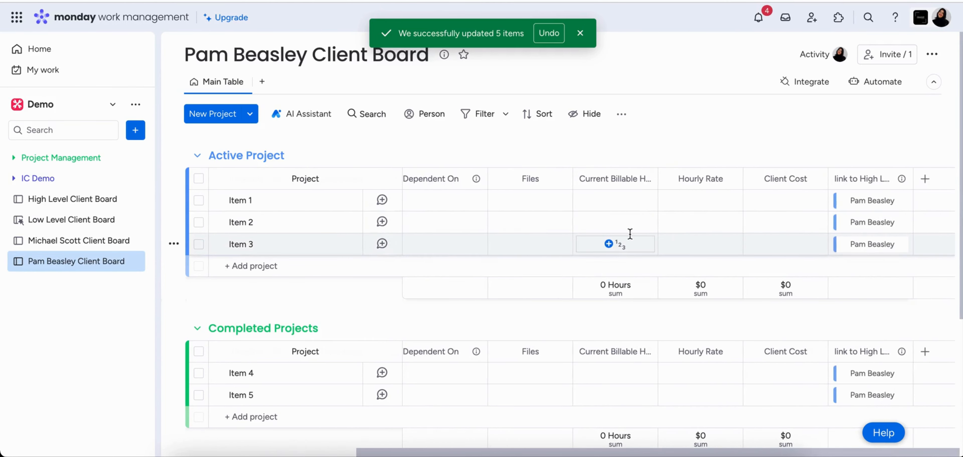
left_click(587, 113)
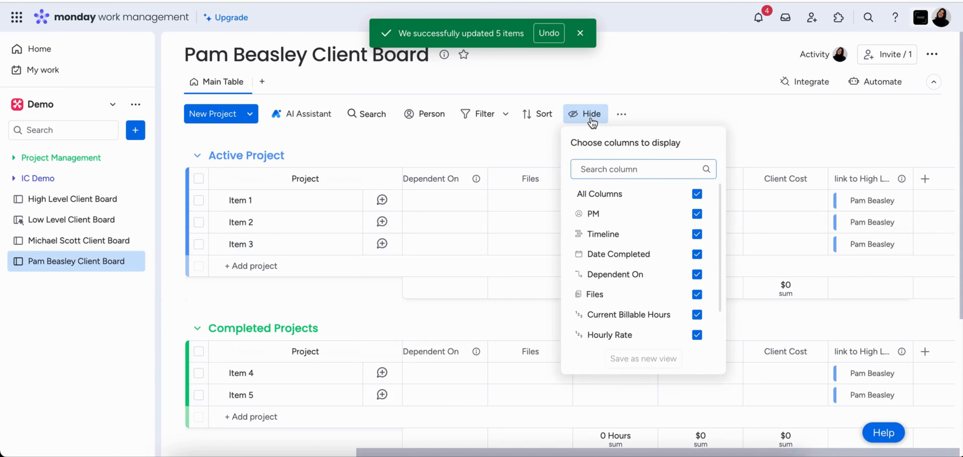
scroll(656, 254, "down", 2)
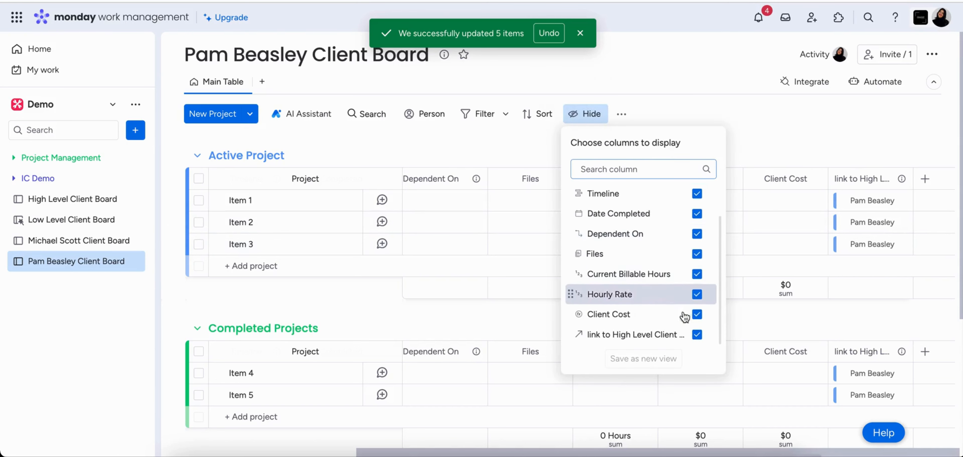
left_click(697, 334)
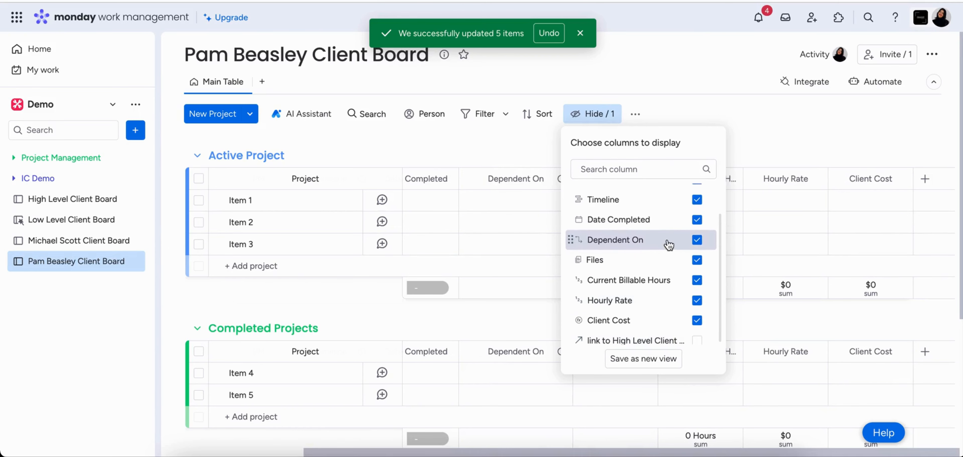
scroll(667, 243, "up", 2)
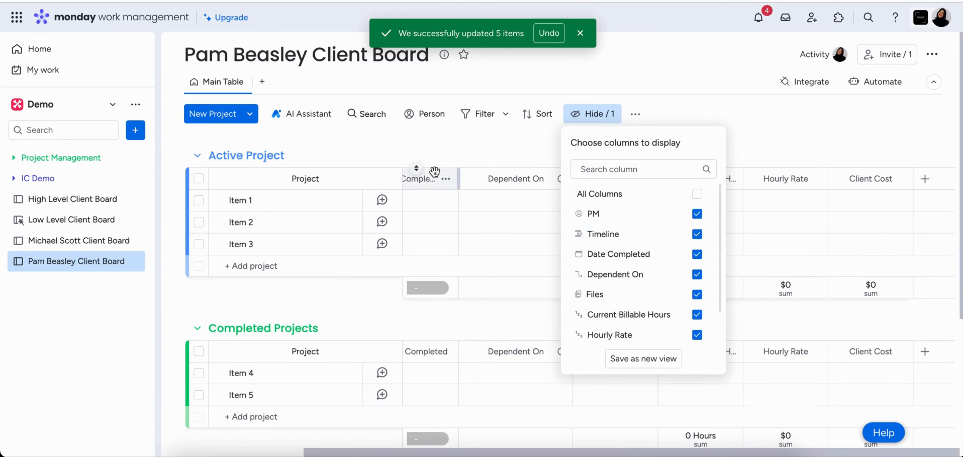
- Save the filtered column layout as a new view named Default View and set it as the board default
left_click(642, 358)
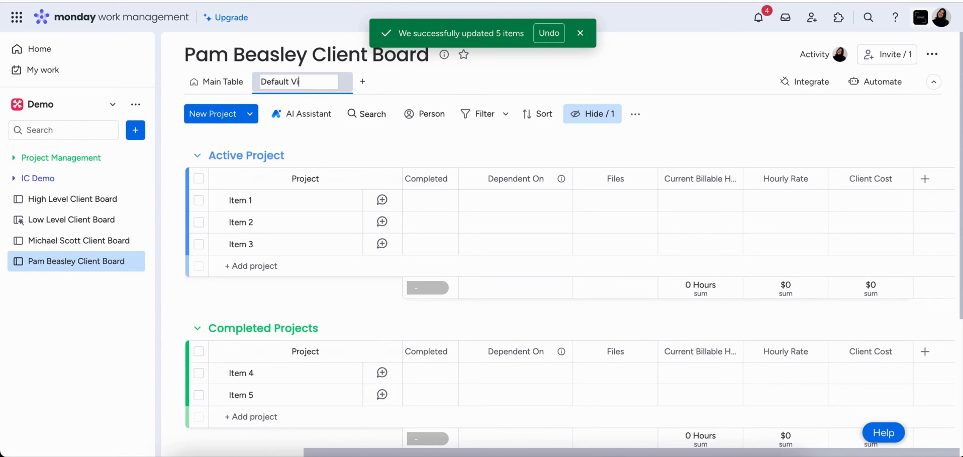
key("Return")
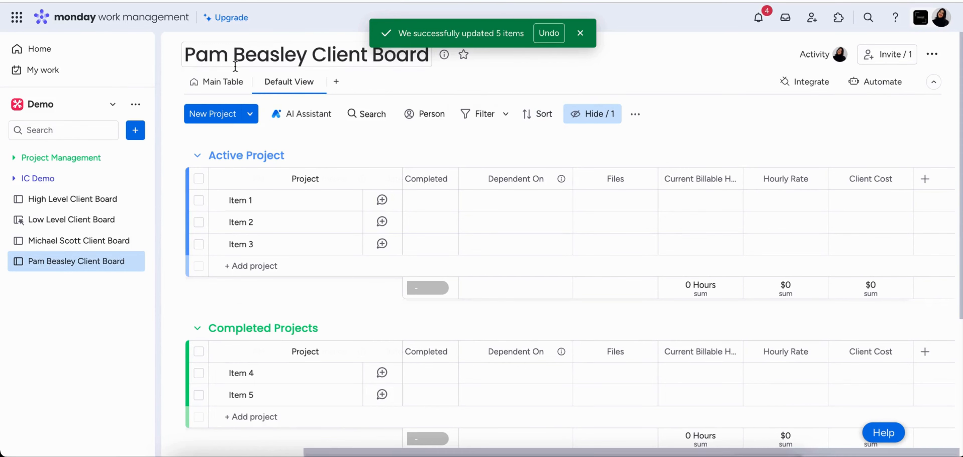
left_click(317, 82)
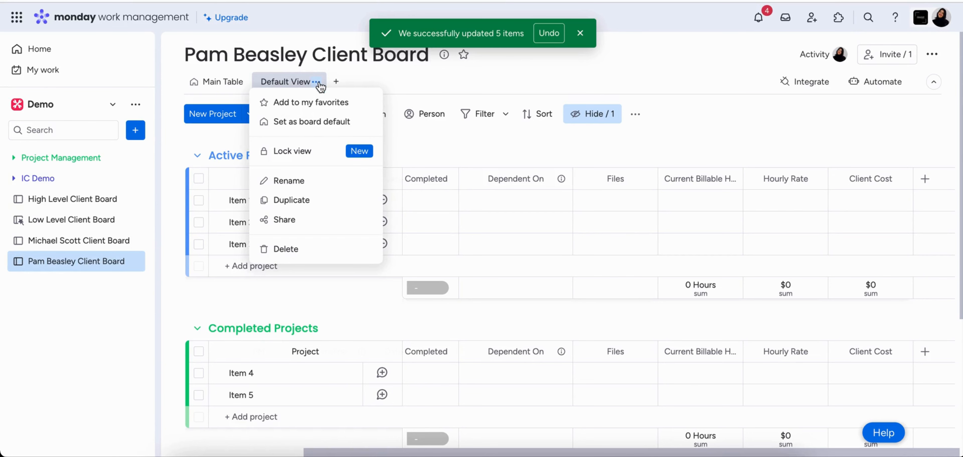
left_click(310, 122)
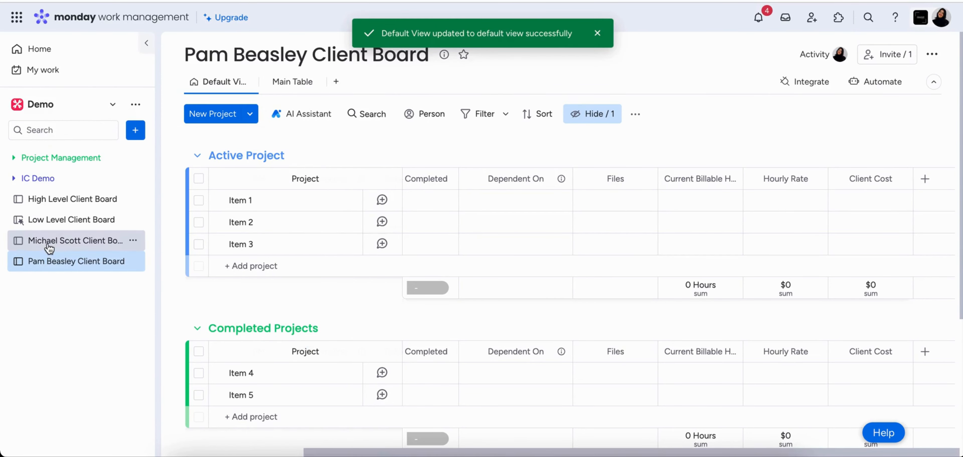
- Reopen the new client's board and compare the columns shown in Default View and Main Table
left_click(53, 264)
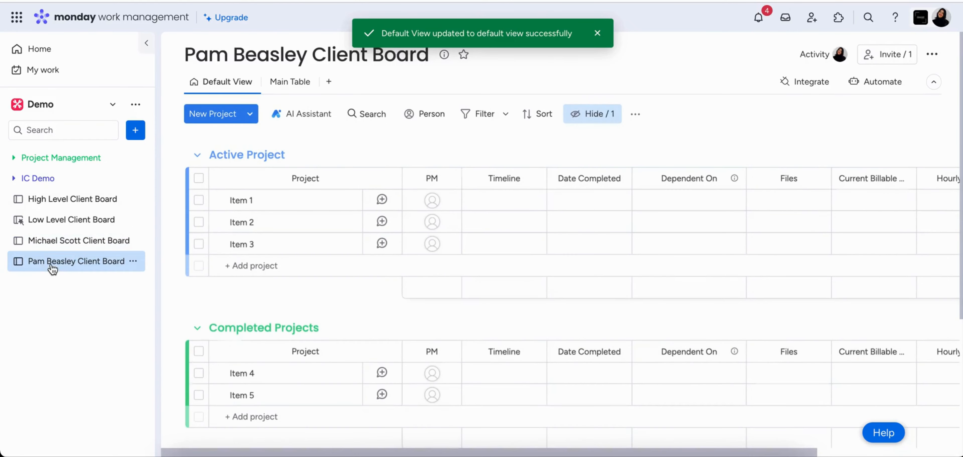
scroll(723, 245, "right", 5)
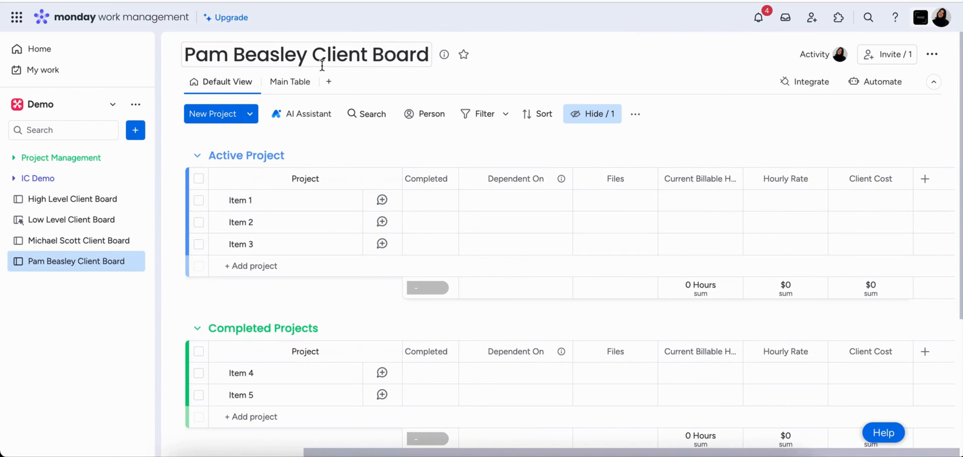
left_click(289, 84)
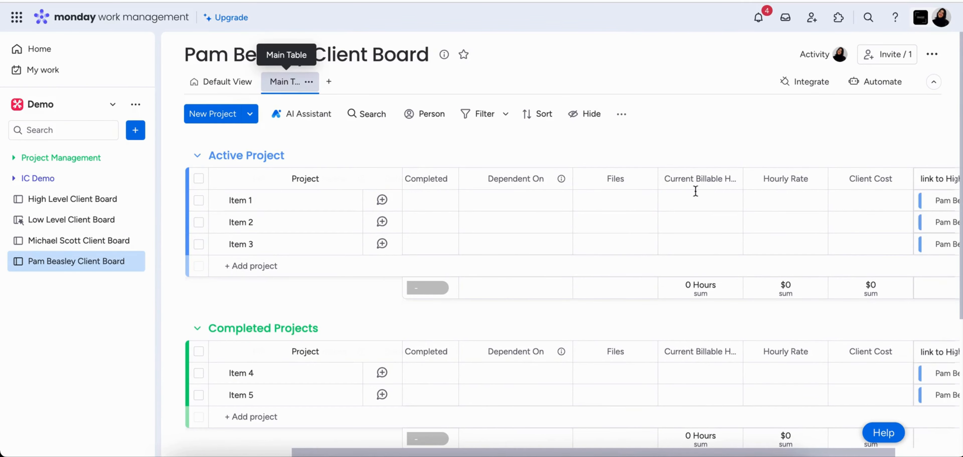
scroll(875, 227, "right", 3)
scroll(877, 232, "left", 2)
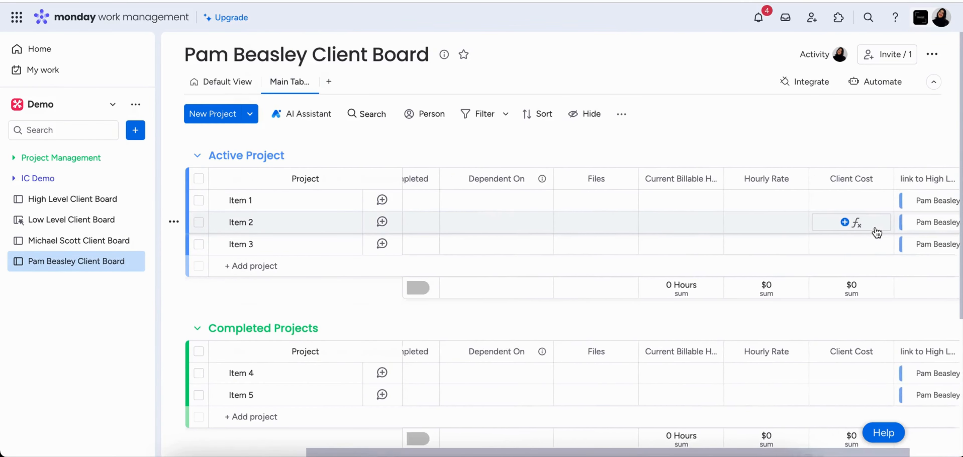
scroll(877, 232, "right", 2)
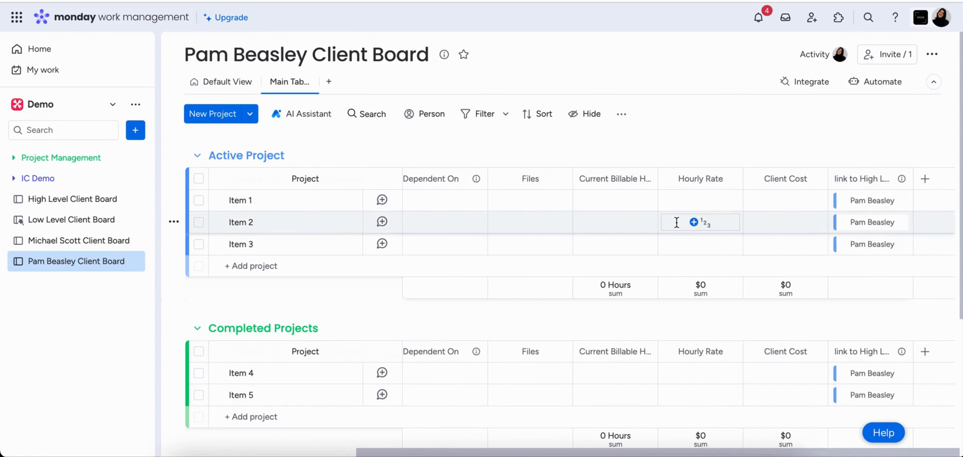
left_click(219, 87)
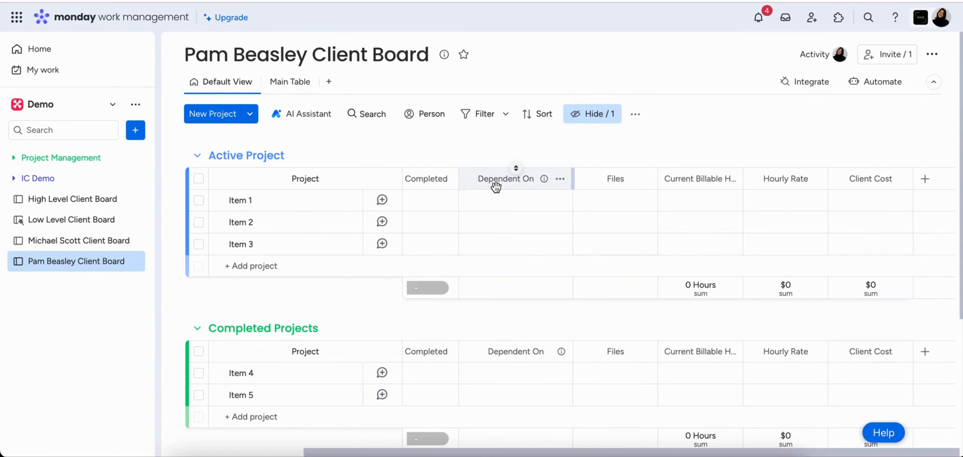
- In the Main Table view, rename Item 1 in the Active Project group to Document Design
left_click(290, 86)
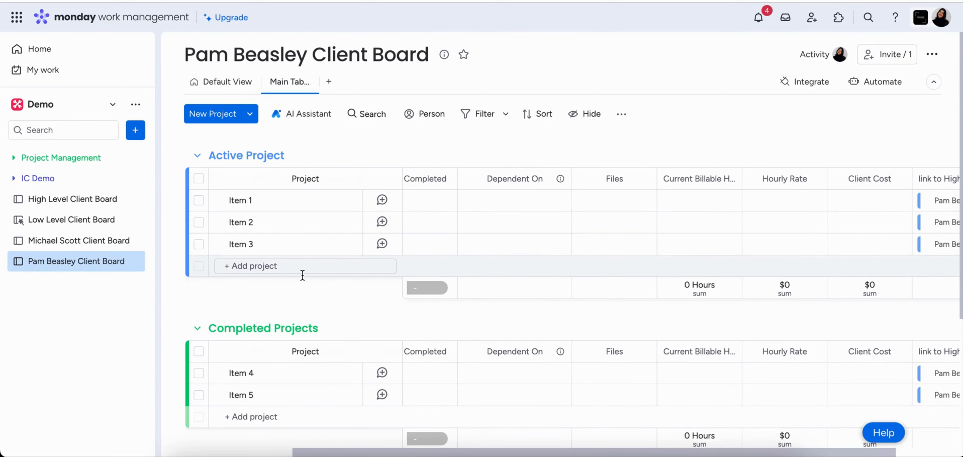
left_click(258, 204)
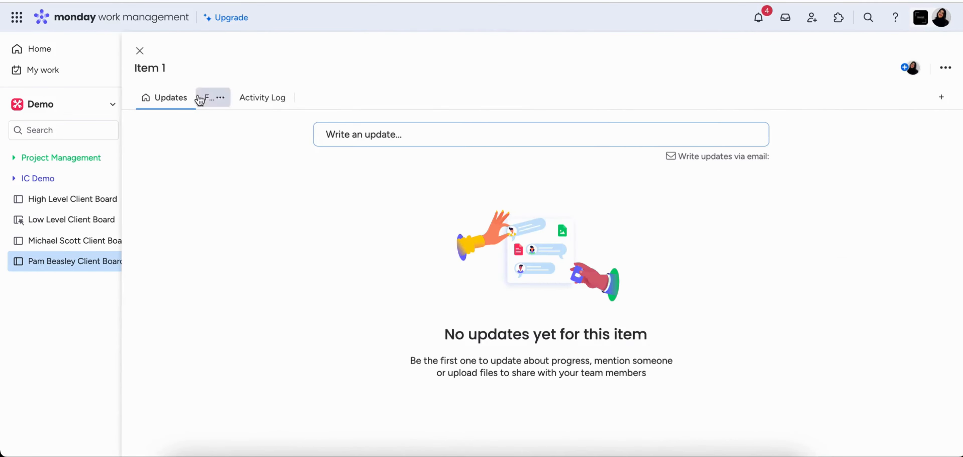
left_click(140, 51)
left_click(237, 202)
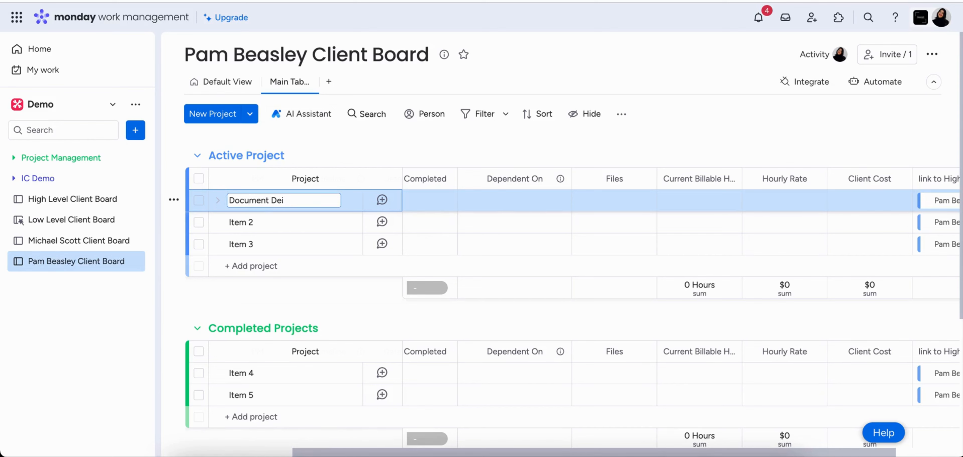
type("n")
key("Return")
- Rename Item 2 in the Active Project group to Presentation
left_click(329, 222)
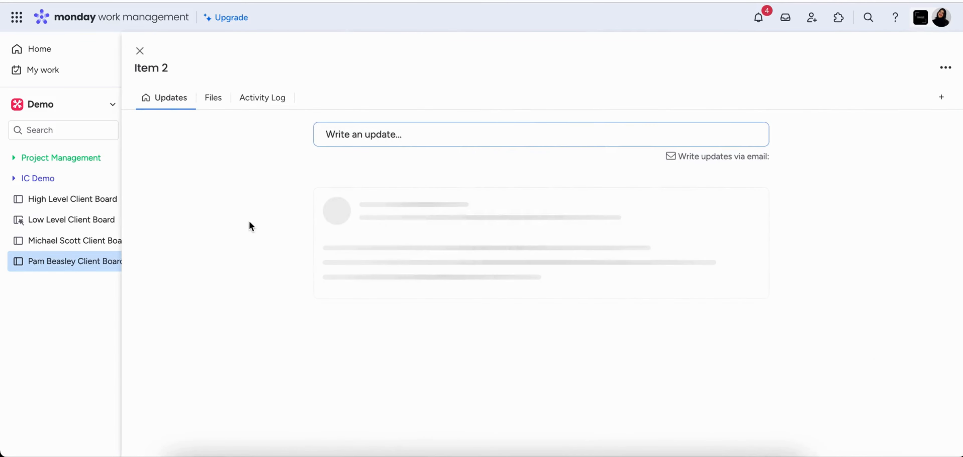
left_click(139, 50)
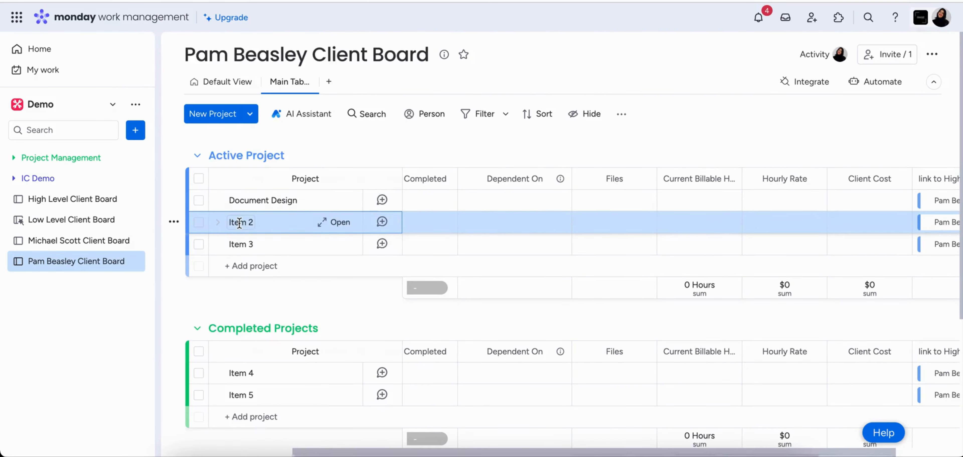
left_click(239, 222)
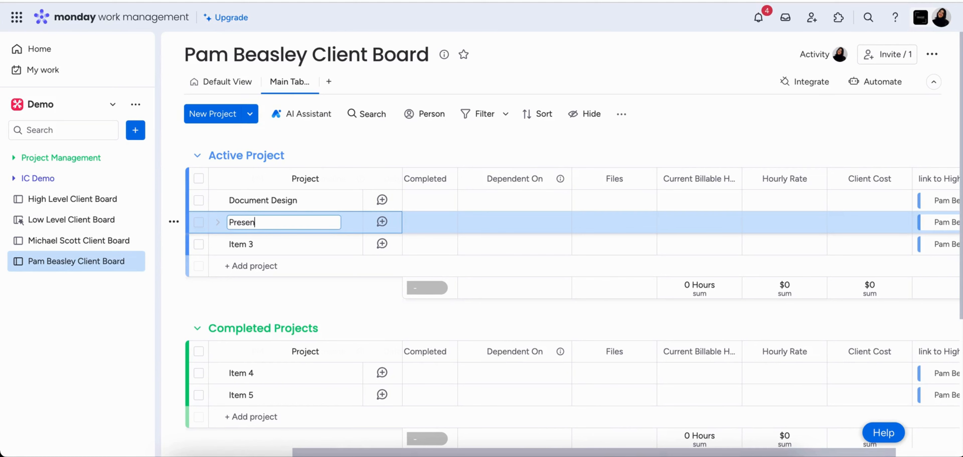
key("Return")
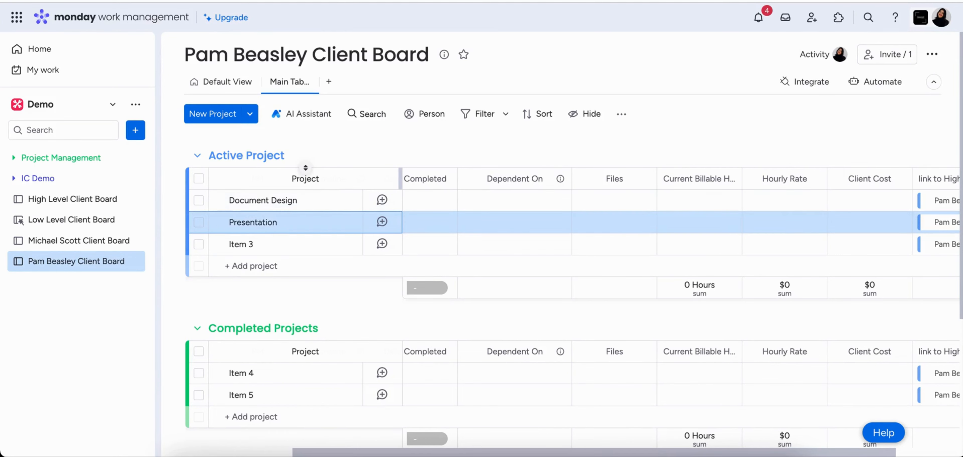
- Set the Document Design project's timeline to October 2–31, 2023
scroll(581, 275, "left", 5)
left_click(493, 199)
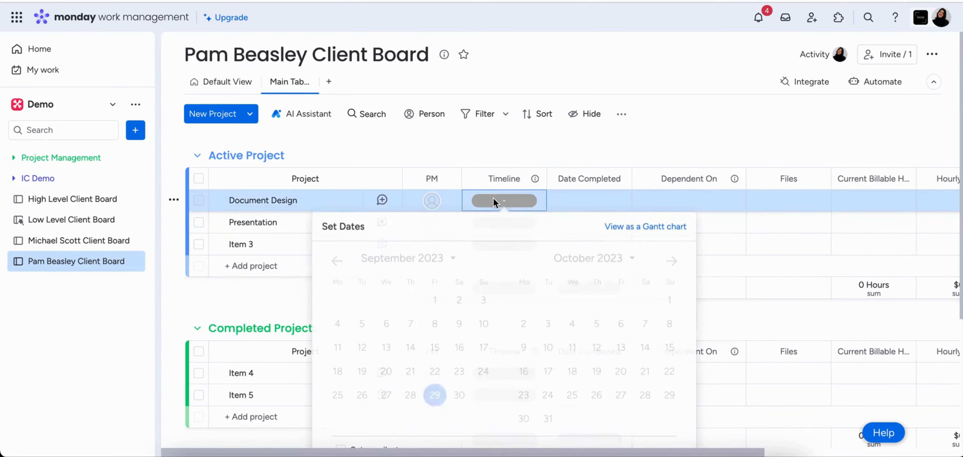
scroll(493, 197, "down", 2)
left_click(523, 269)
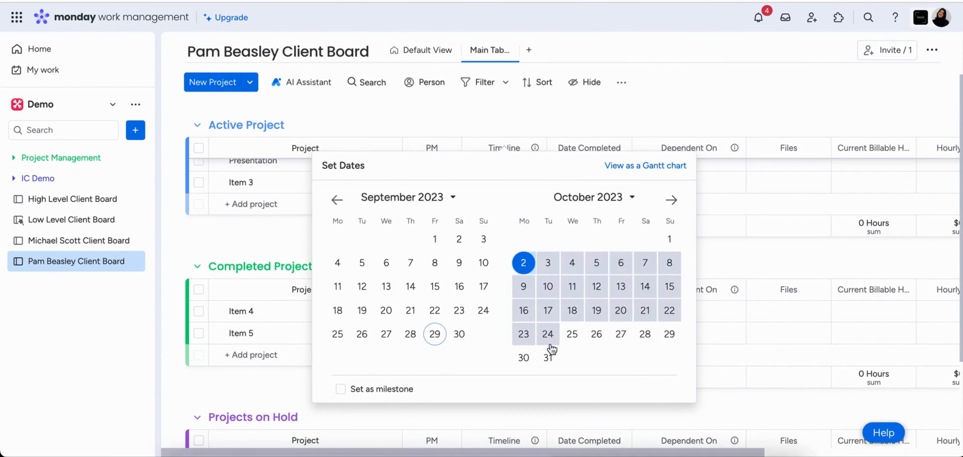
left_click(548, 357)
left_click(560, 129)
- Set the Presentation project's timeline to October 11–31, 2023
scroll(508, 206, "up", 3)
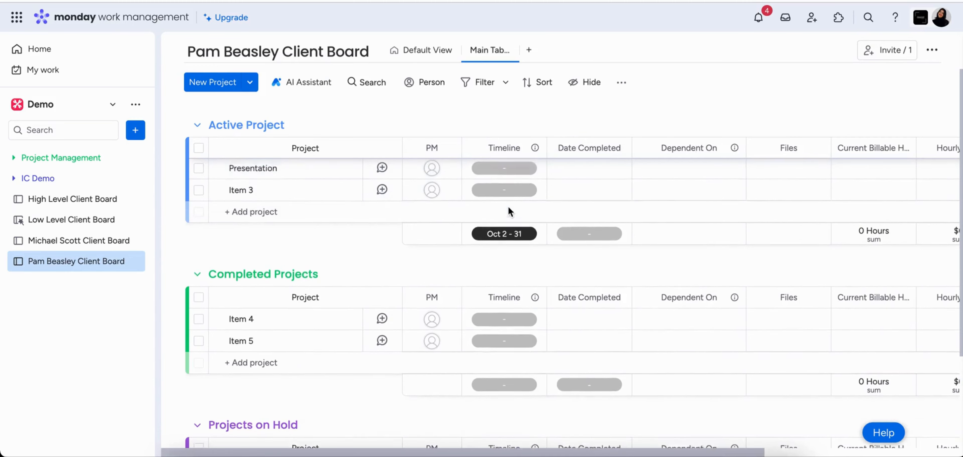
left_click(505, 192)
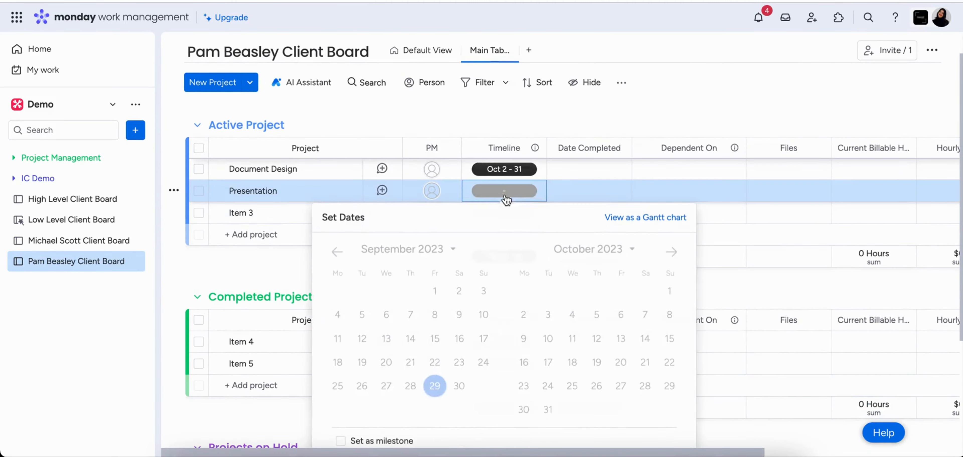
left_click(573, 339)
left_click(548, 409)
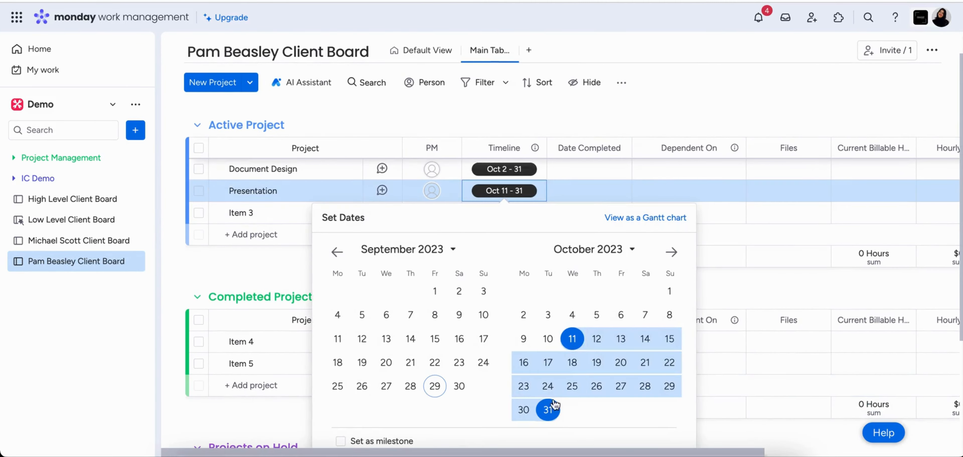
left_click(628, 133)
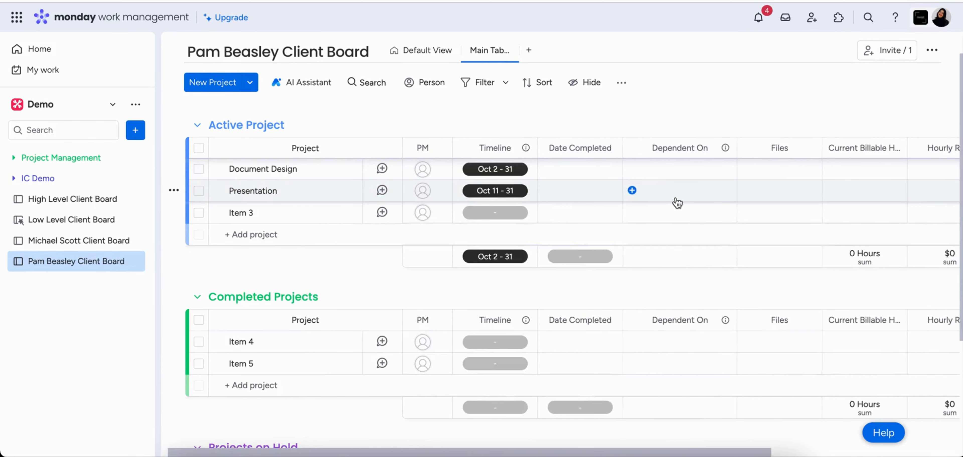
- Enter Current Billable Hours of 5 for Document Design and 0 for Presentation
scroll(677, 202, "right", 4)
scroll(677, 202, "up", 1)
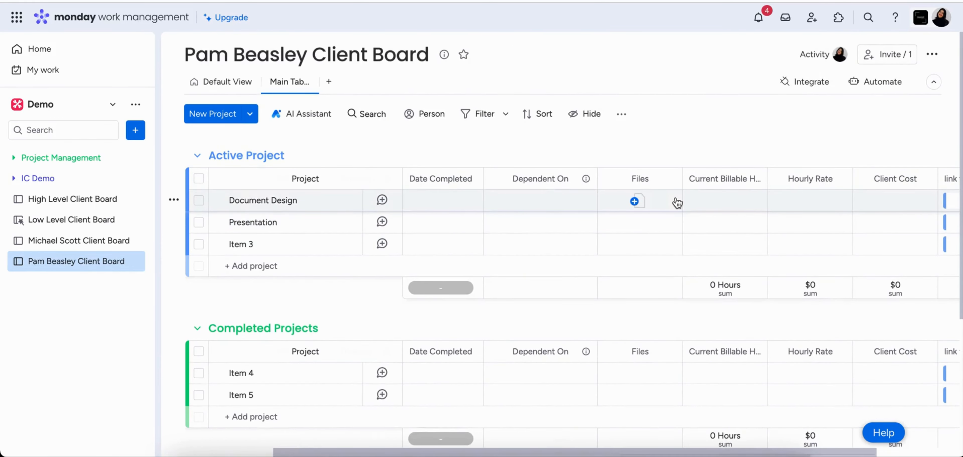
left_click(724, 202)
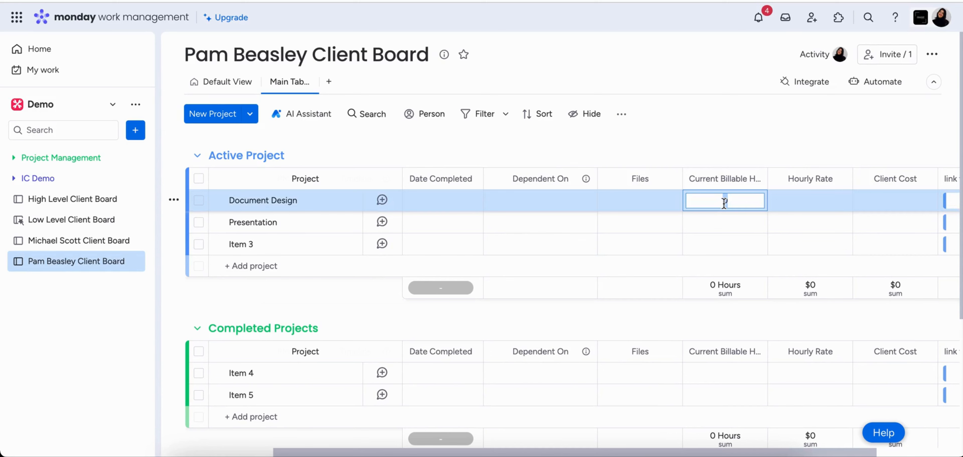
left_click(727, 222)
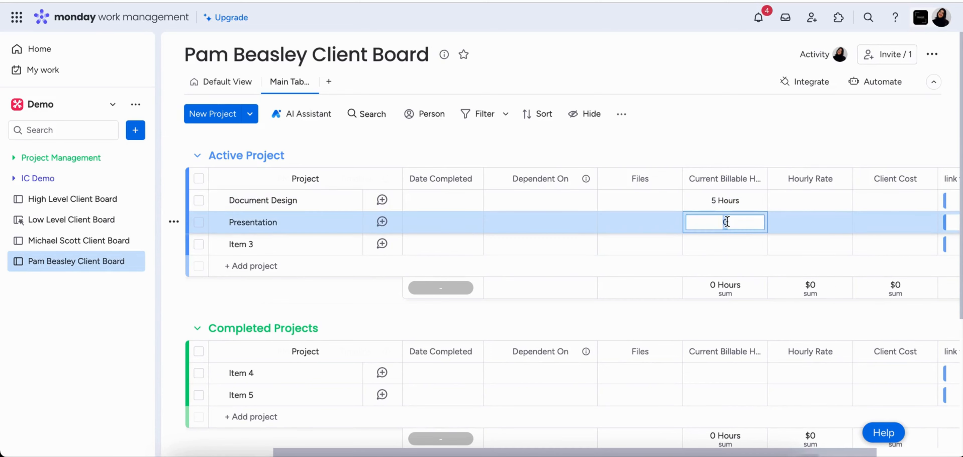
left_click(728, 221)
- Set the Hourly Rate of Document Design and Presentation to $200, and check the Client Cost column's formula
left_click(807, 200)
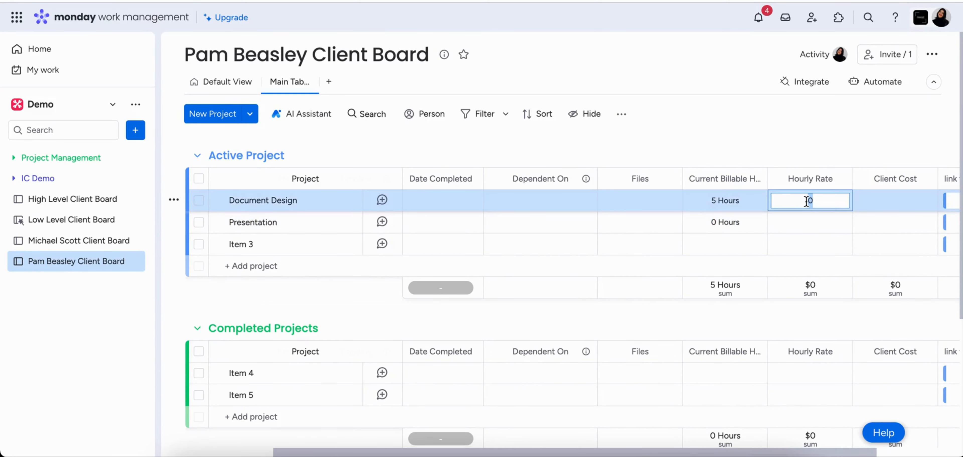
type("200")
left_click(810, 219)
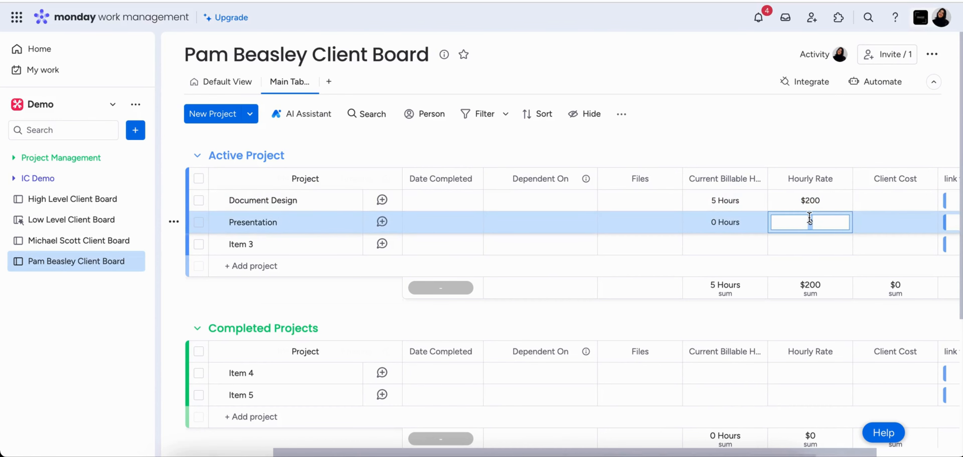
type("200")
key("Return")
left_click(886, 222)
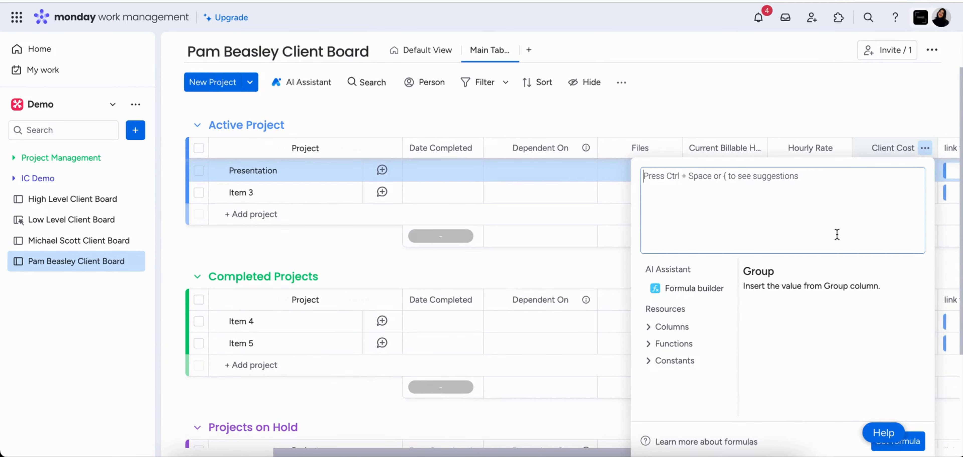
left_click(762, 94)
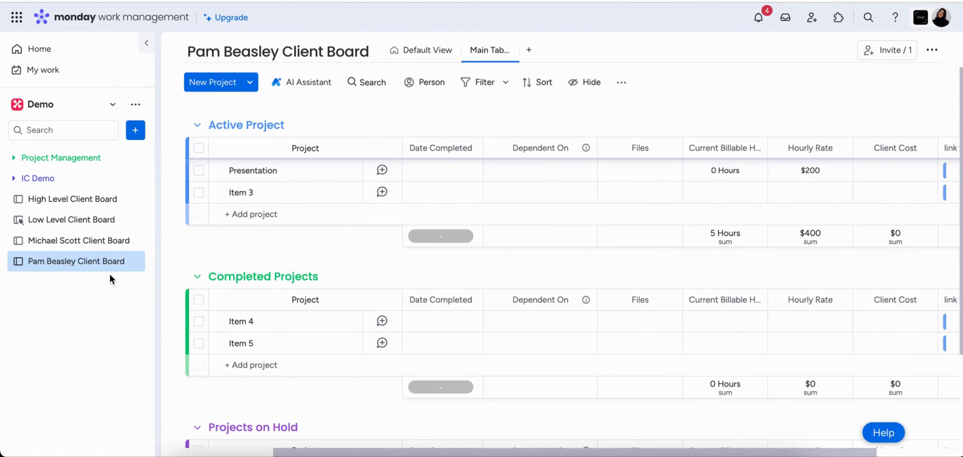
- Set the Client Cost formula in the Low Level Client Board template to {Hourly Rate}*{Current Billable Hours}
left_click(63, 221)
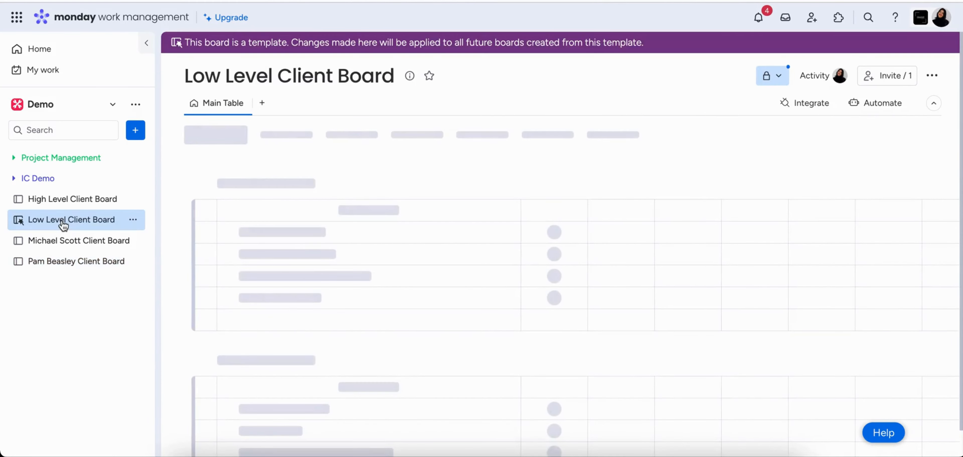
scroll(869, 254, "right", 5)
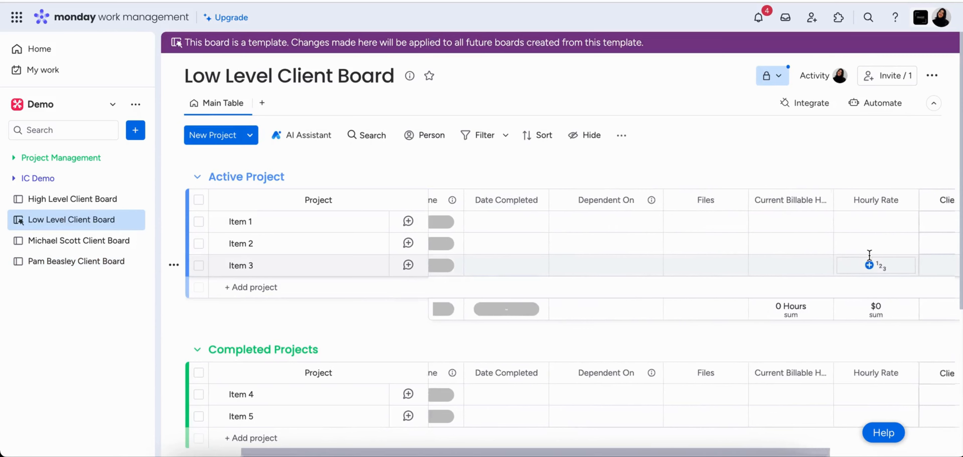
left_click(856, 200)
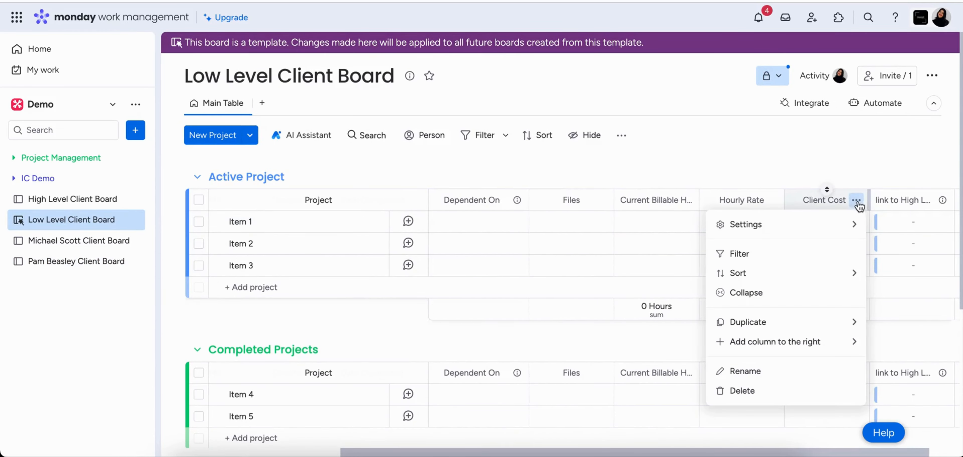
mouse_move(770, 227)
left_click(655, 228)
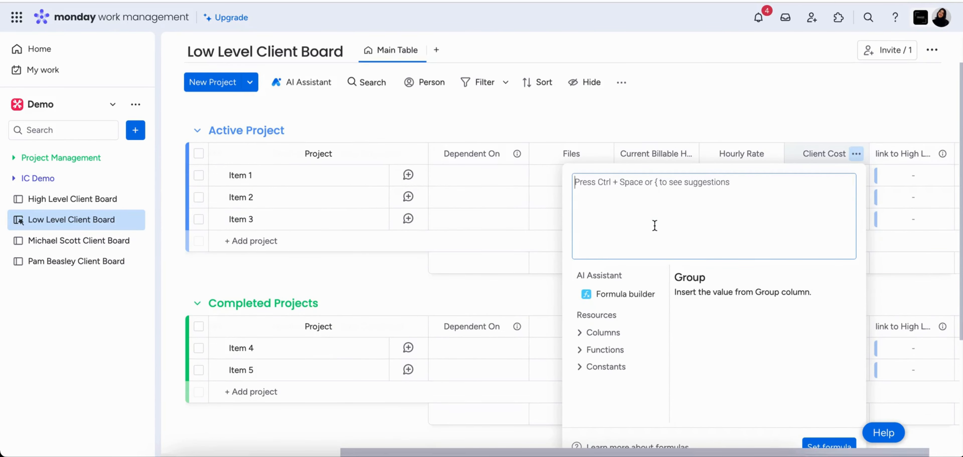
type("{")
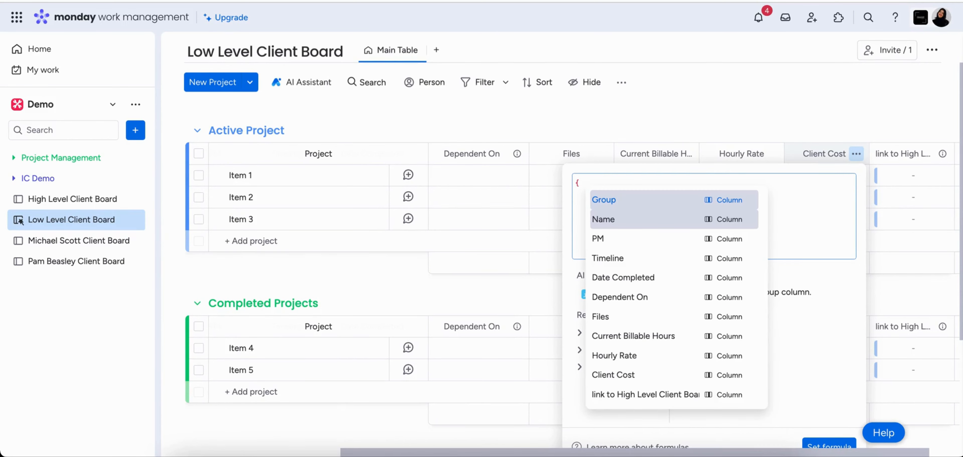
left_click(652, 357)
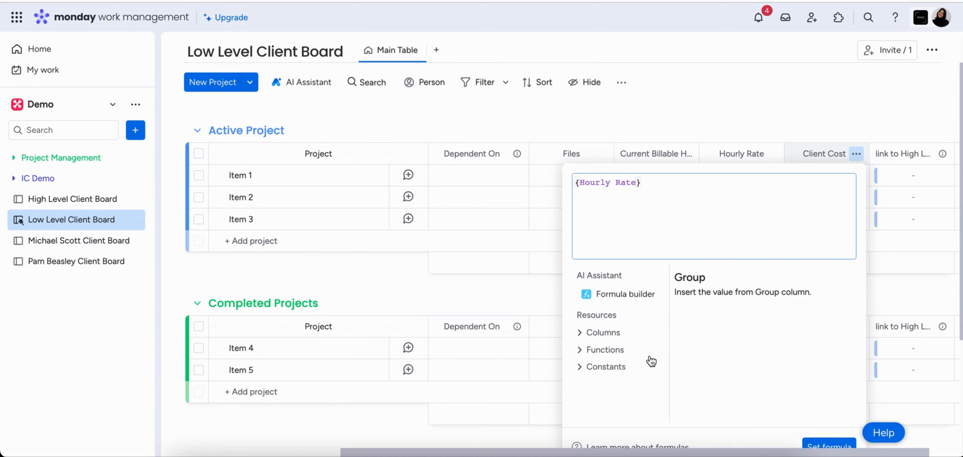
type("*{")
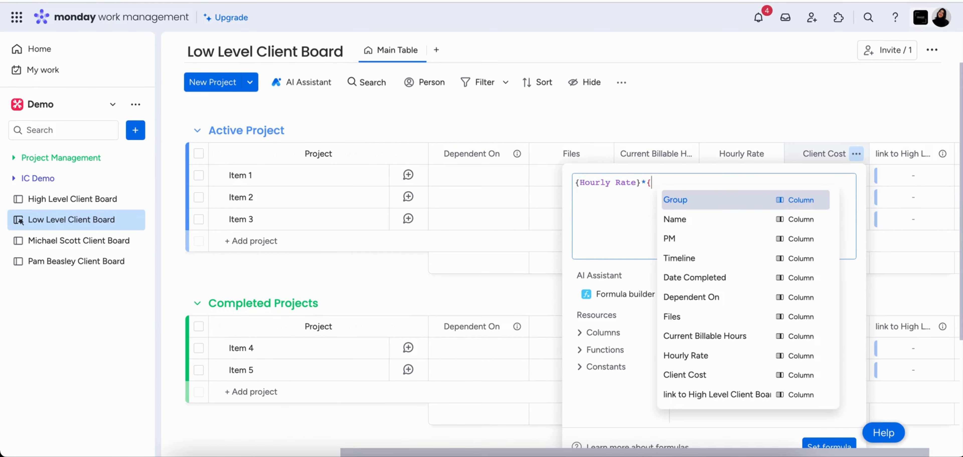
left_click(739, 337)
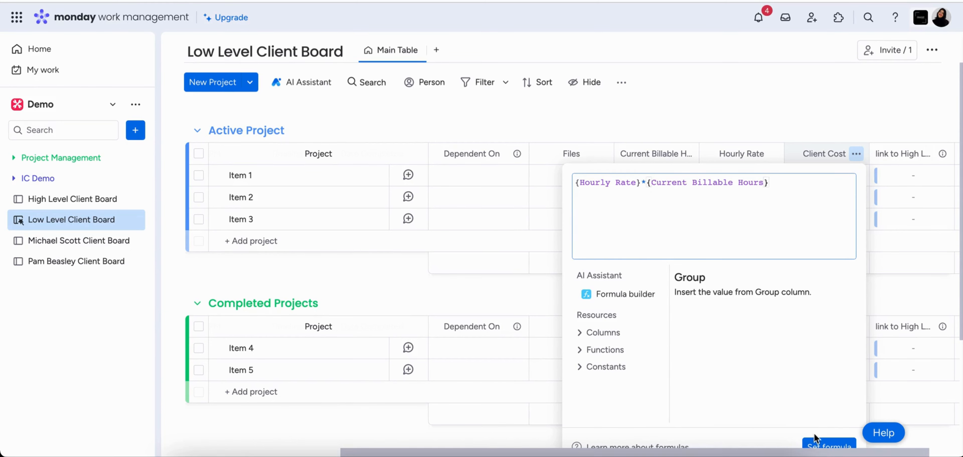
left_click(819, 445)
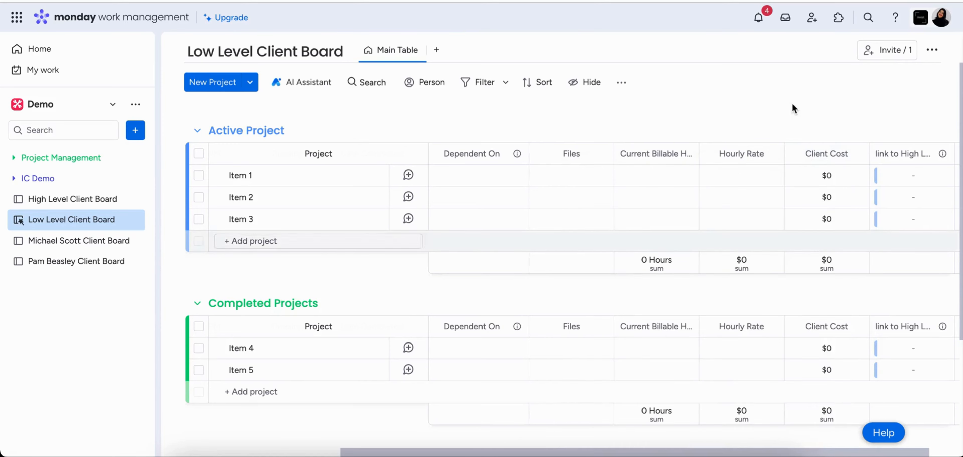
scroll(738, 174, "up", 3)
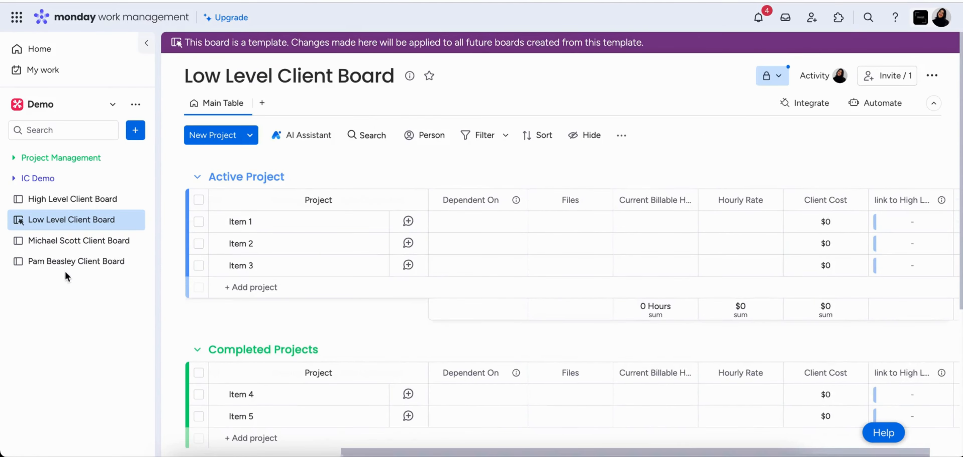
- On the client board containing Document Design and Presentation, set the Client Cost formula to {Hourly Rate}*{Current Billable Hours}
left_click(67, 262)
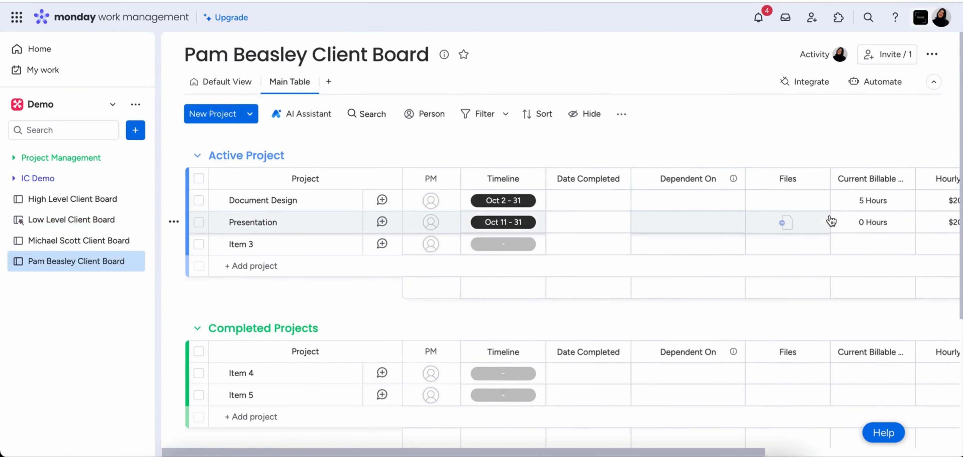
scroll(827, 219, "right", 5)
left_click(856, 179)
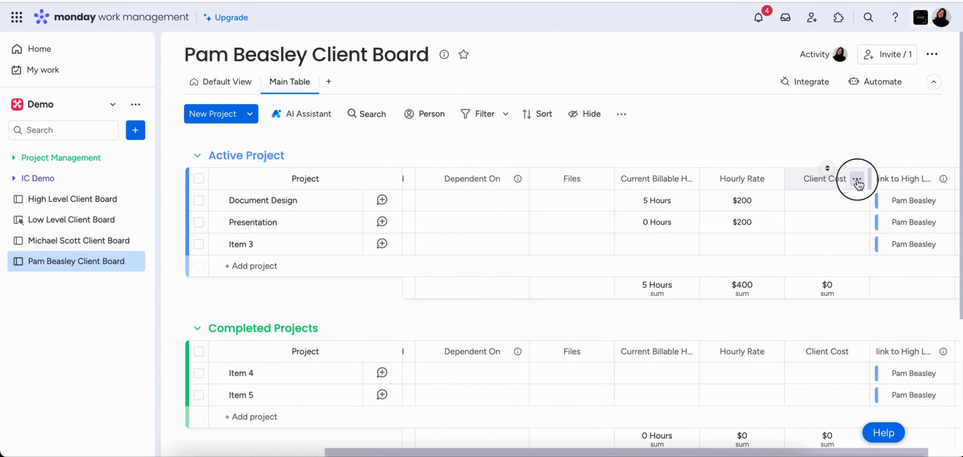
mouse_move(780, 203)
left_click(649, 207)
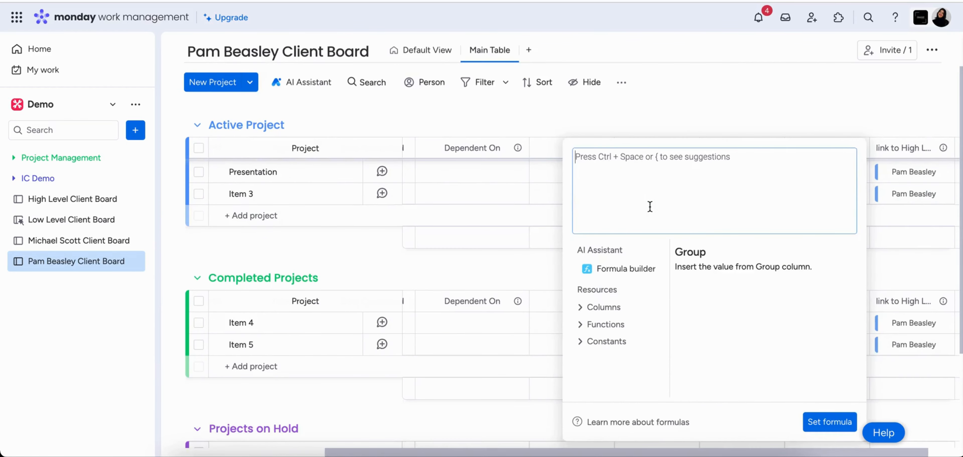
type("{")
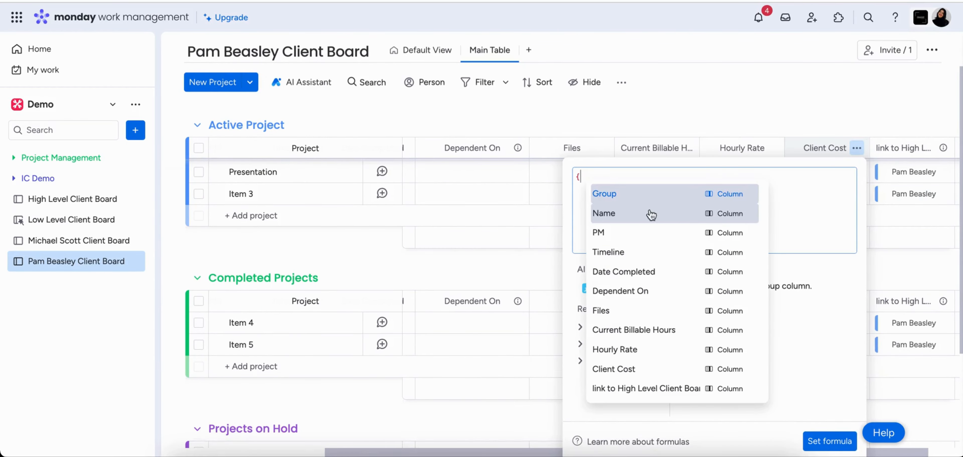
left_click(662, 354)
type("*")
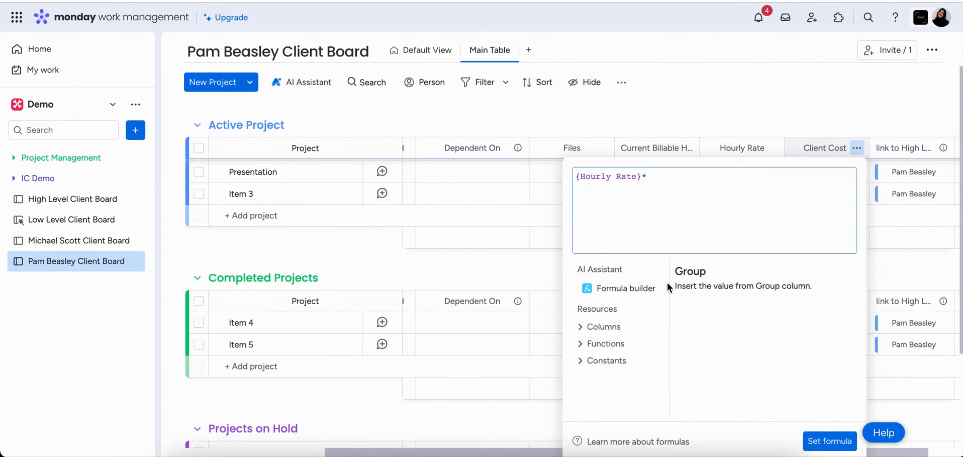
type("{")
left_click(686, 329)
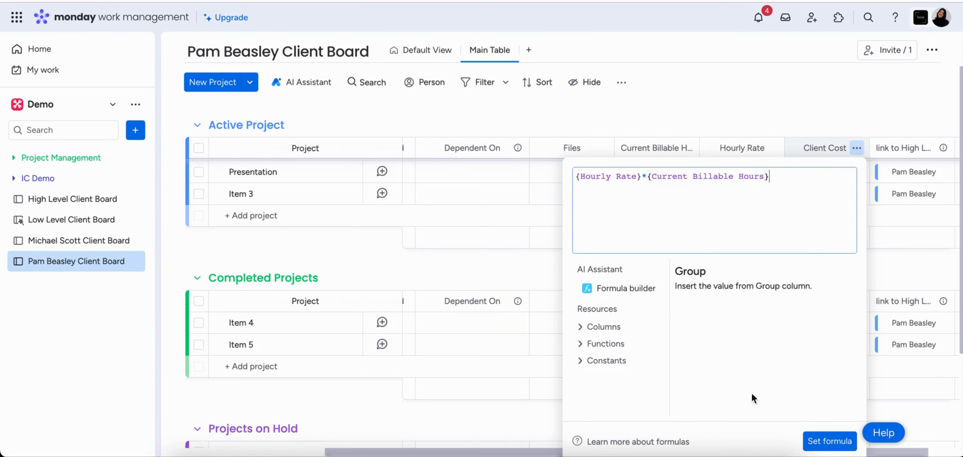
left_click(830, 441)
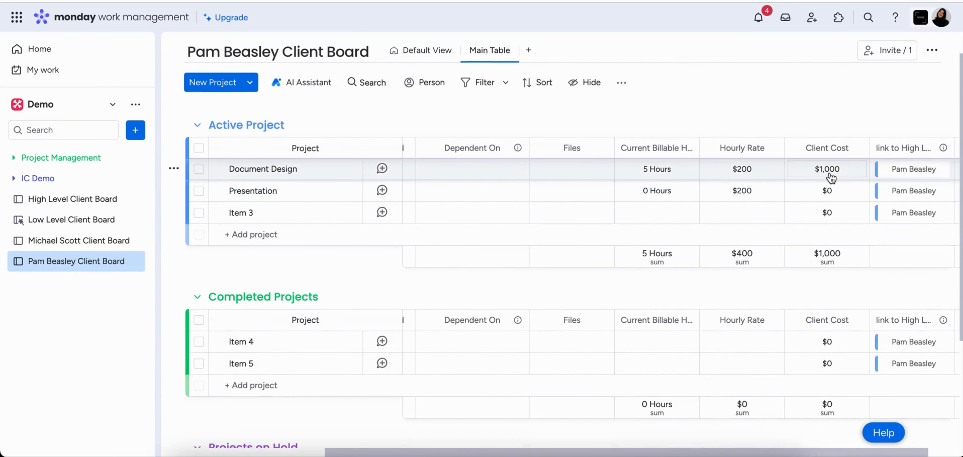
- On the High Level Client Board, set the Retainer Package of the second client under Active Project Work to 10 hours
left_click(57, 205)
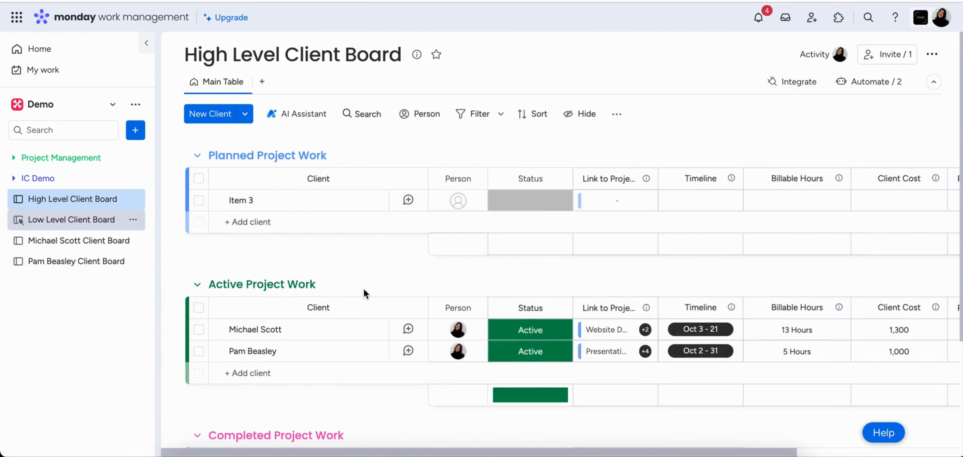
scroll(673, 365, "right", 3)
scroll(673, 365, "right", 3)
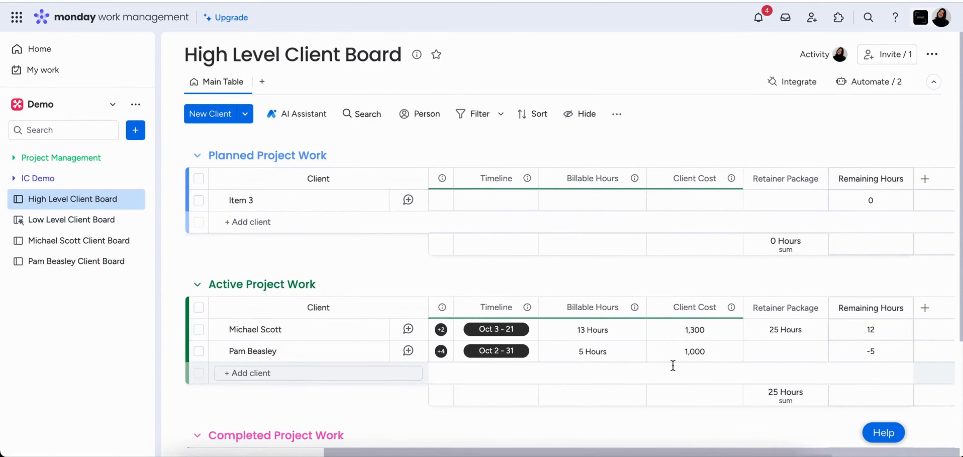
left_click(801, 353)
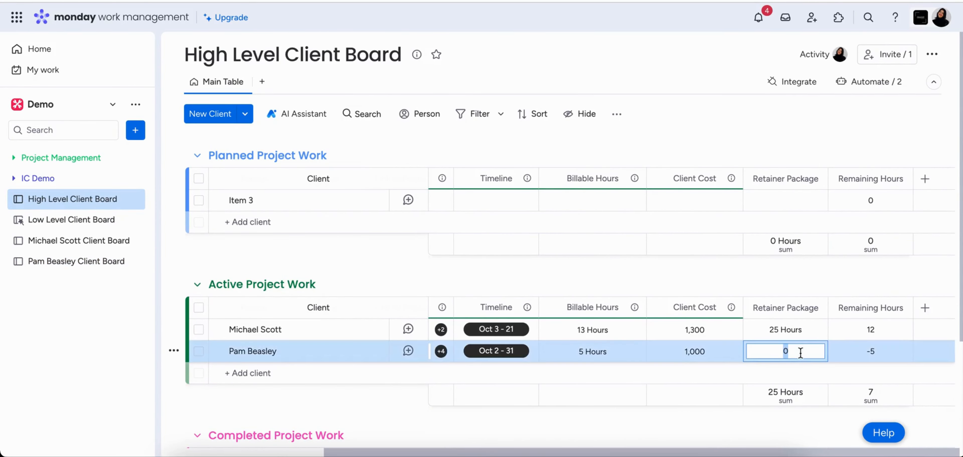
type("10")
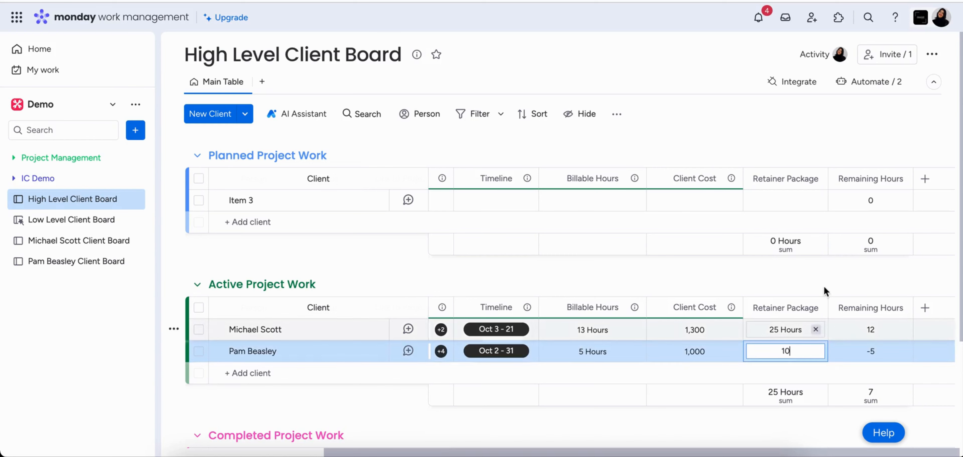
left_click(825, 284)
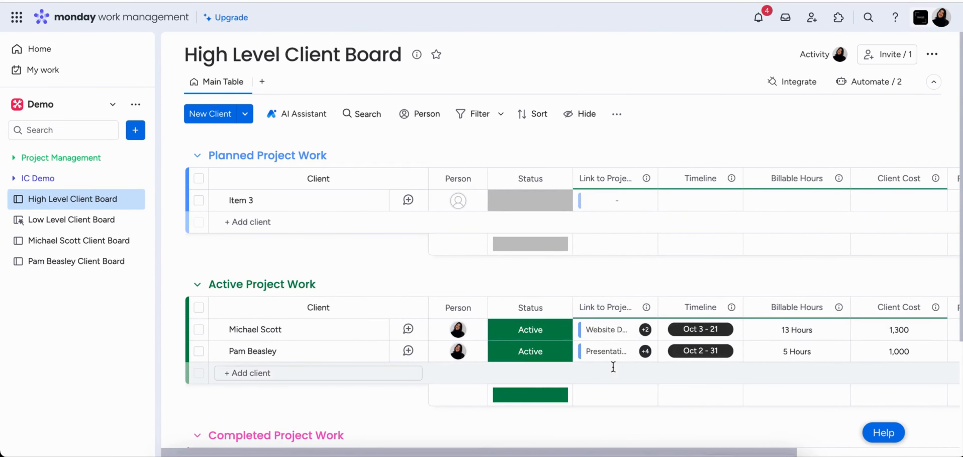
- Review the active clients' timeline, hours, cost and retainer columns, and open the Low Level Client Board template
scroll(740, 348, "right", 5)
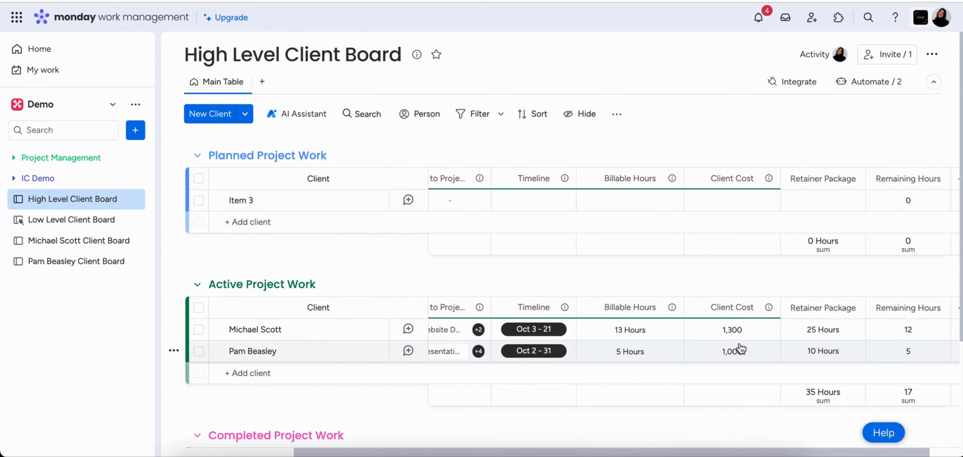
scroll(740, 348, "right", 2)
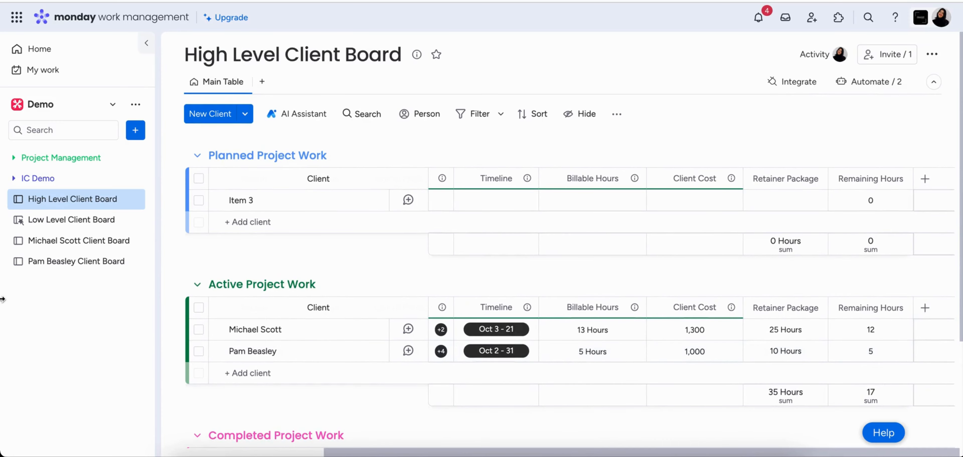
left_click(48, 224)
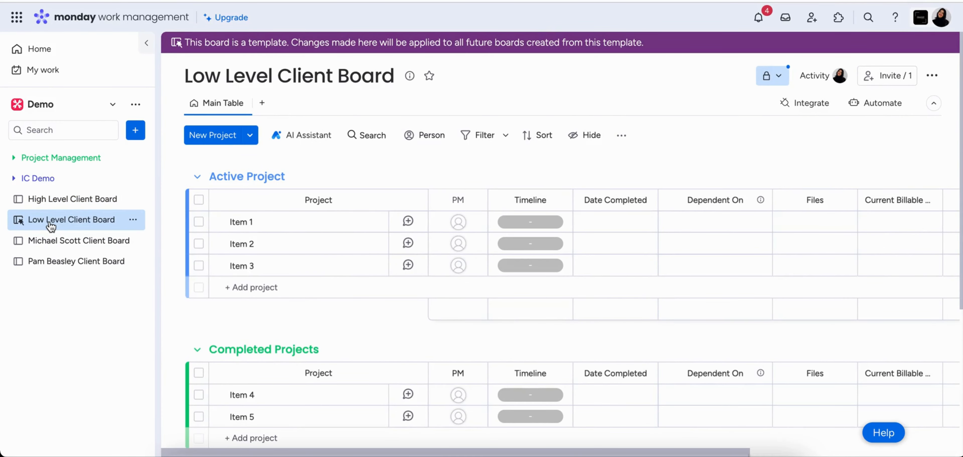